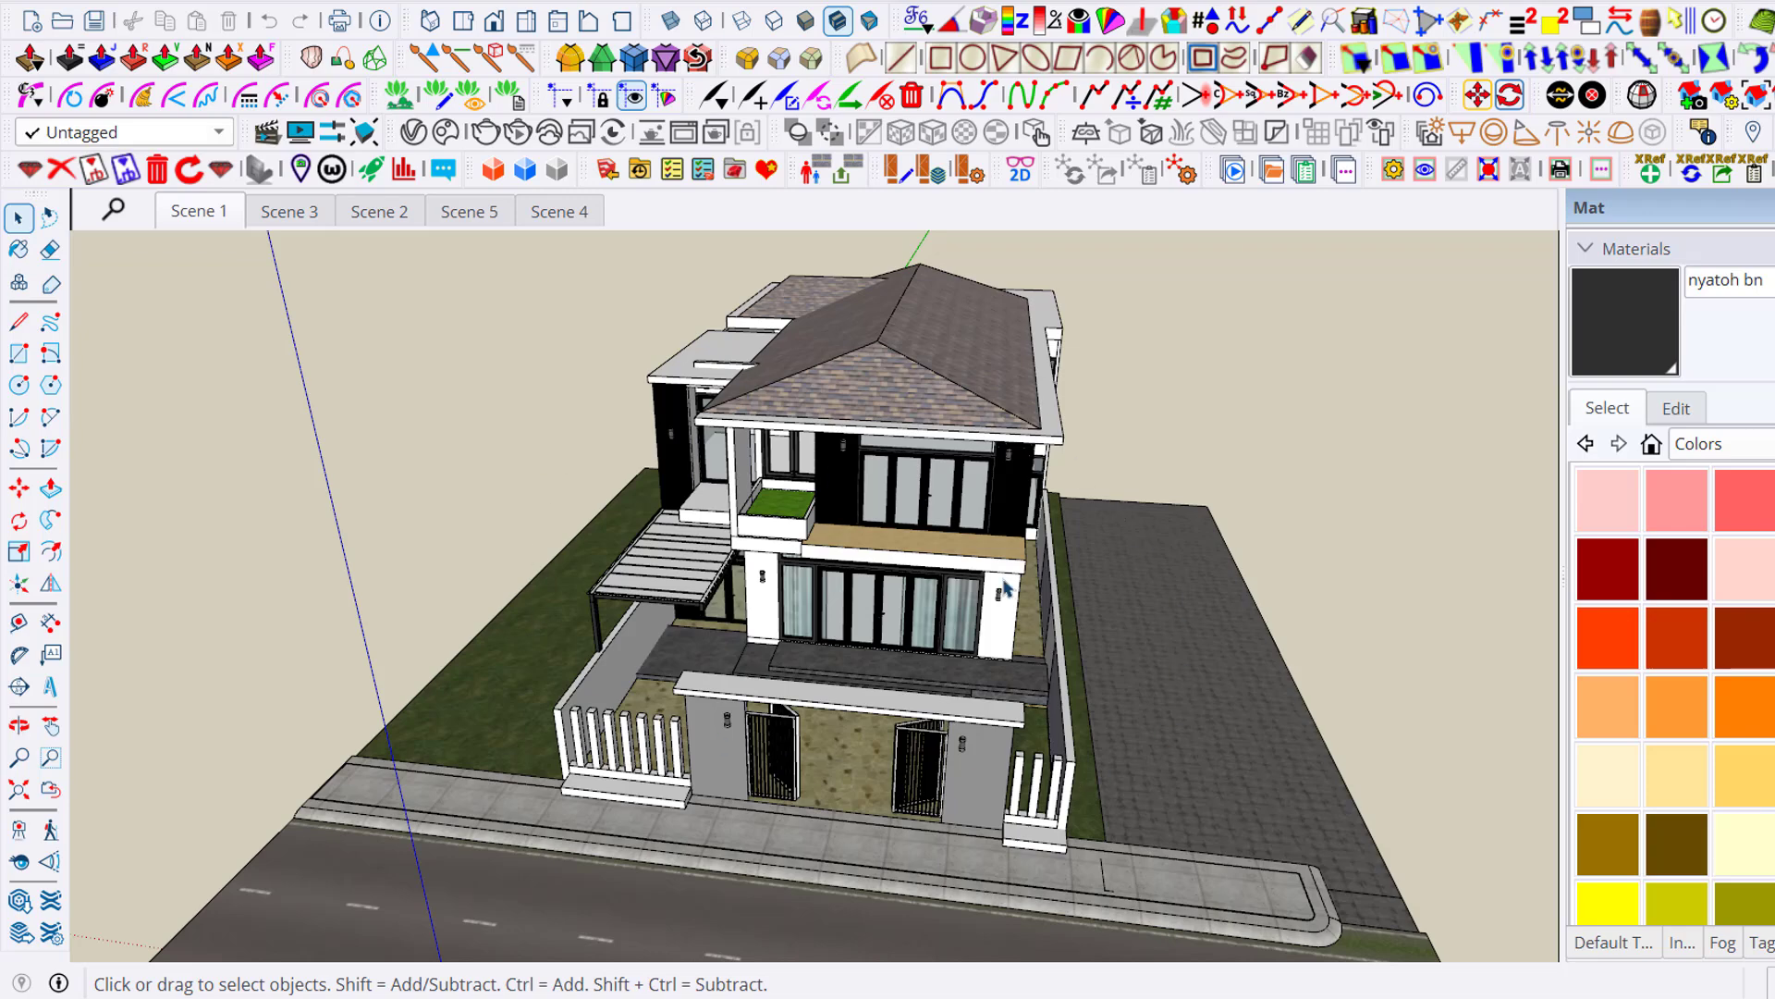
{"action": "middle_click_drag", "start_coordinate": [1072, 607], "coordinate": [1222, 663]}
{"action": "scroll", "coordinate": [980, 594], "scroll_direction": "down", "scroll_amount": 1}
{"action": "scroll", "coordinate": [1023, 615], "scroll_direction": "up", "scroll_amount": 1}
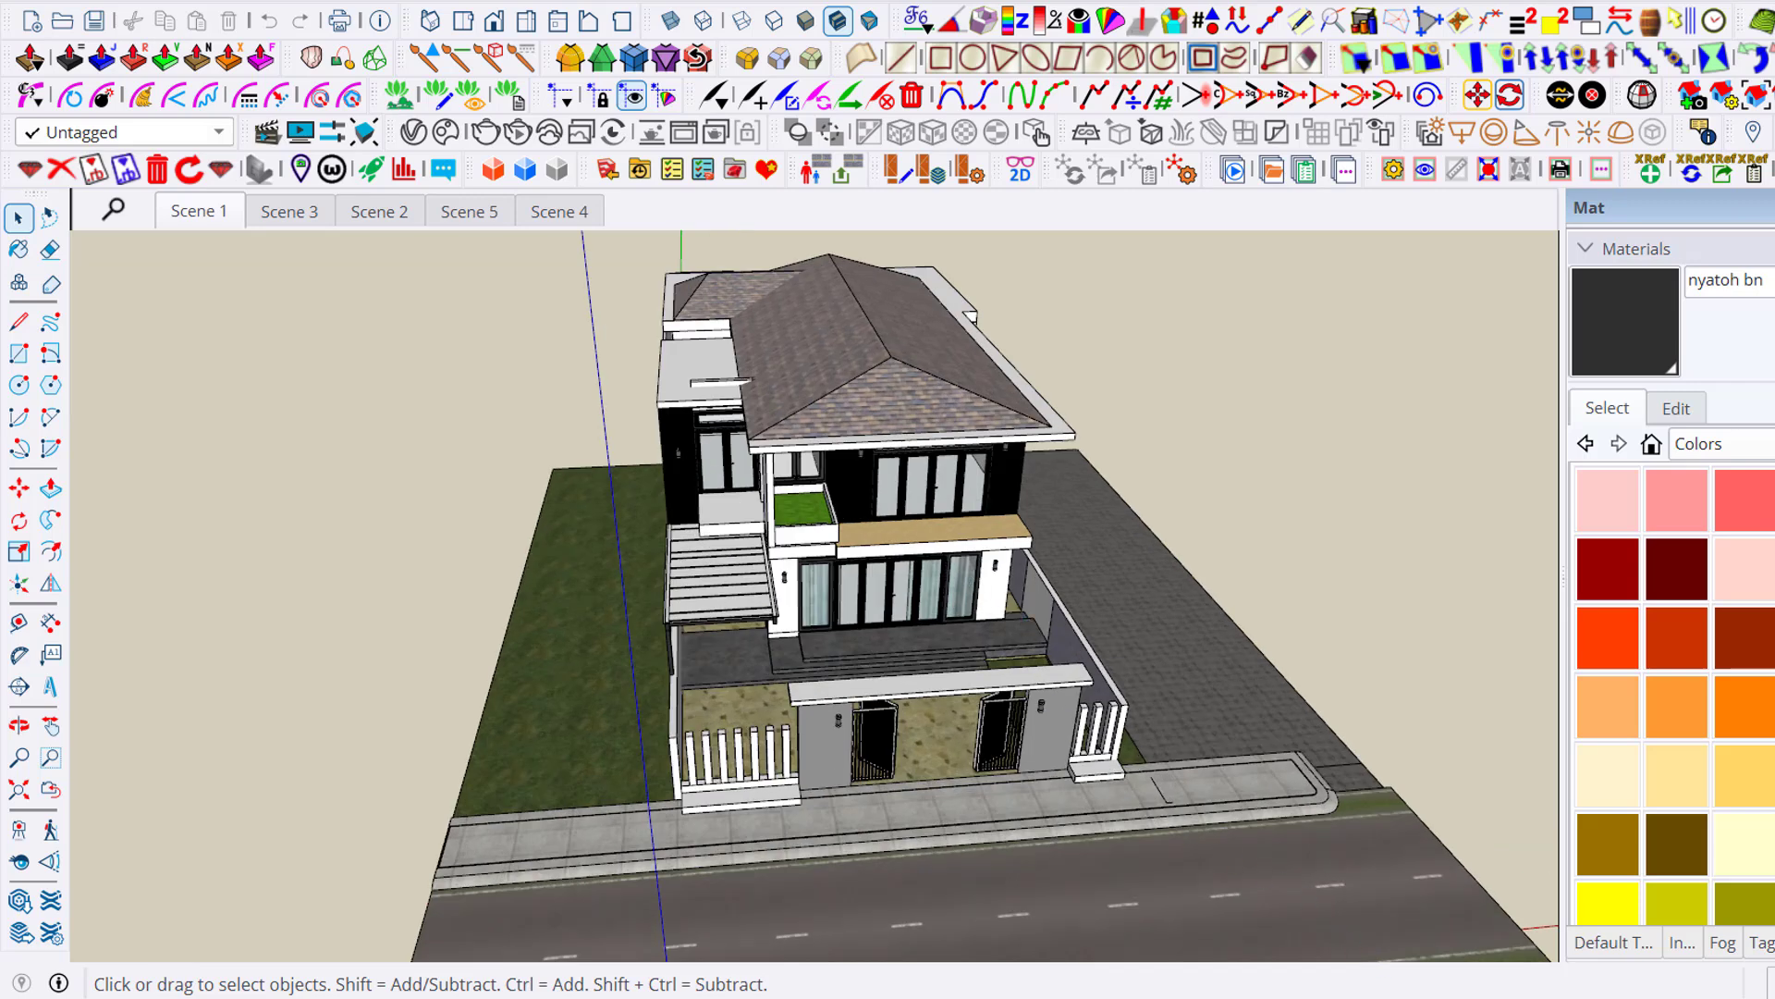
Step: Switch to the LayOut document and examine the door labels around the front room on the Plan Ground Level page
{"action": "mouse_move", "coordinate": [1374, 996]}
{"action": "left_click", "coordinate": [1375, 929]}
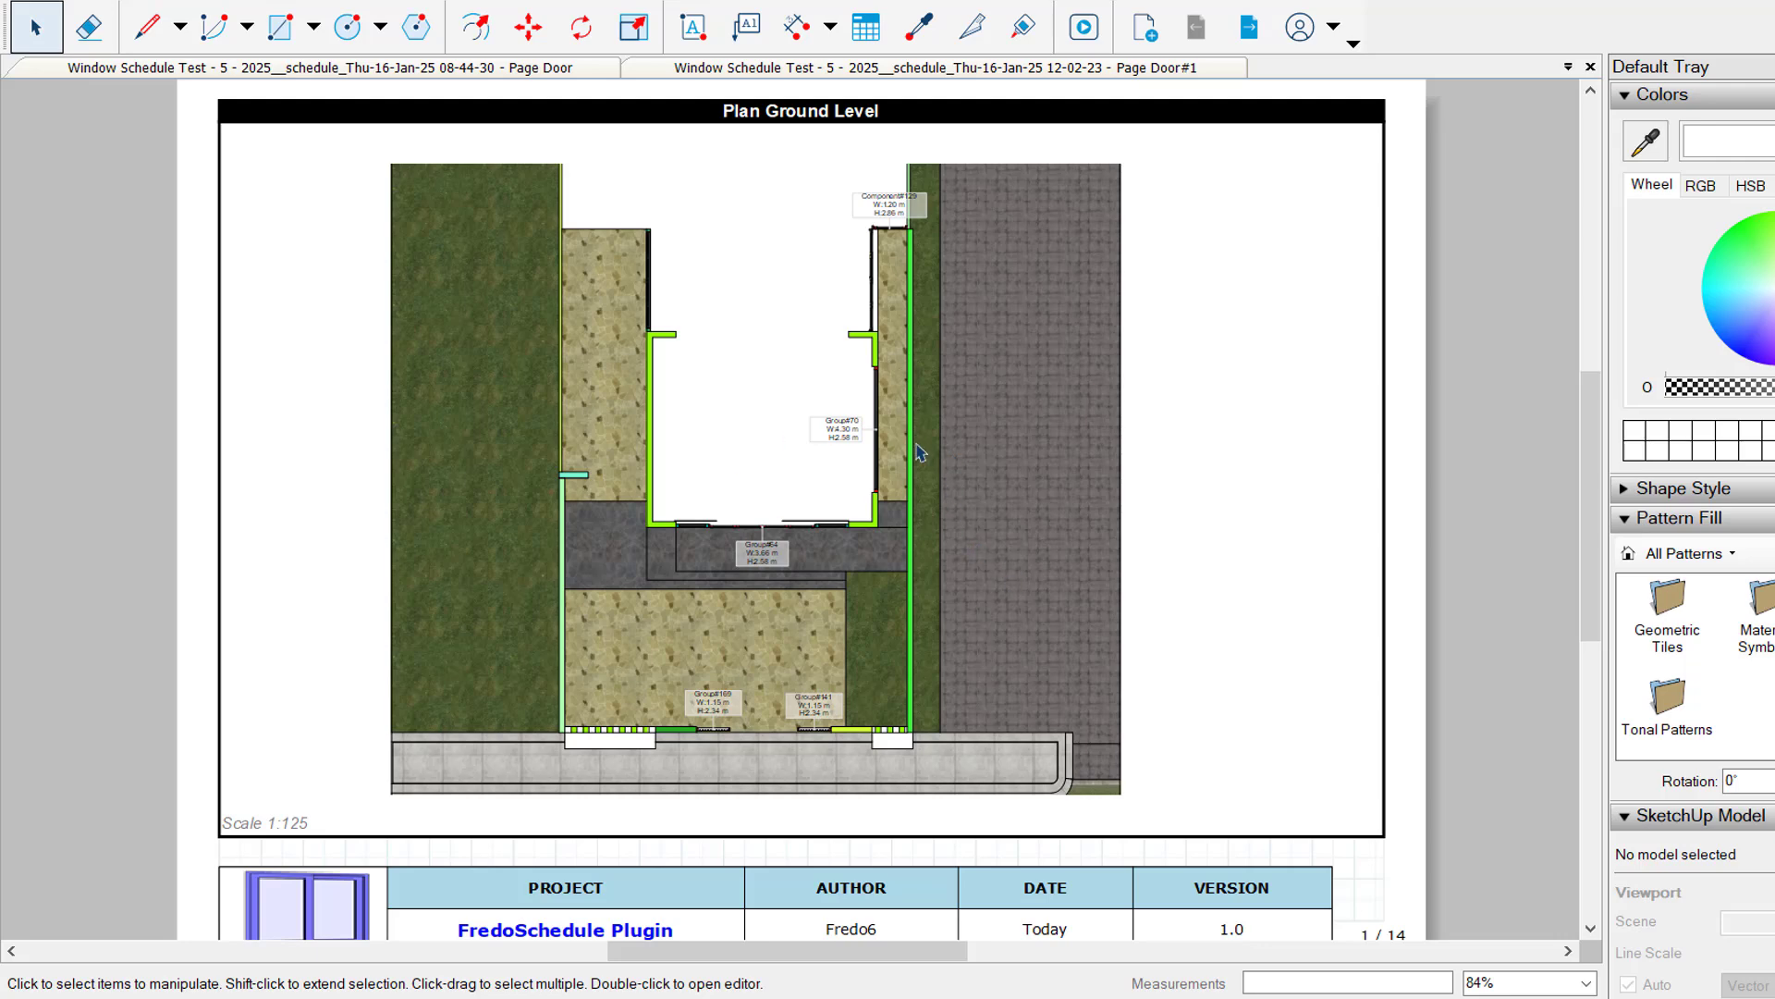
{"action": "scroll", "coordinate": [827, 509], "scroll_direction": "up", "scroll_amount": 2}
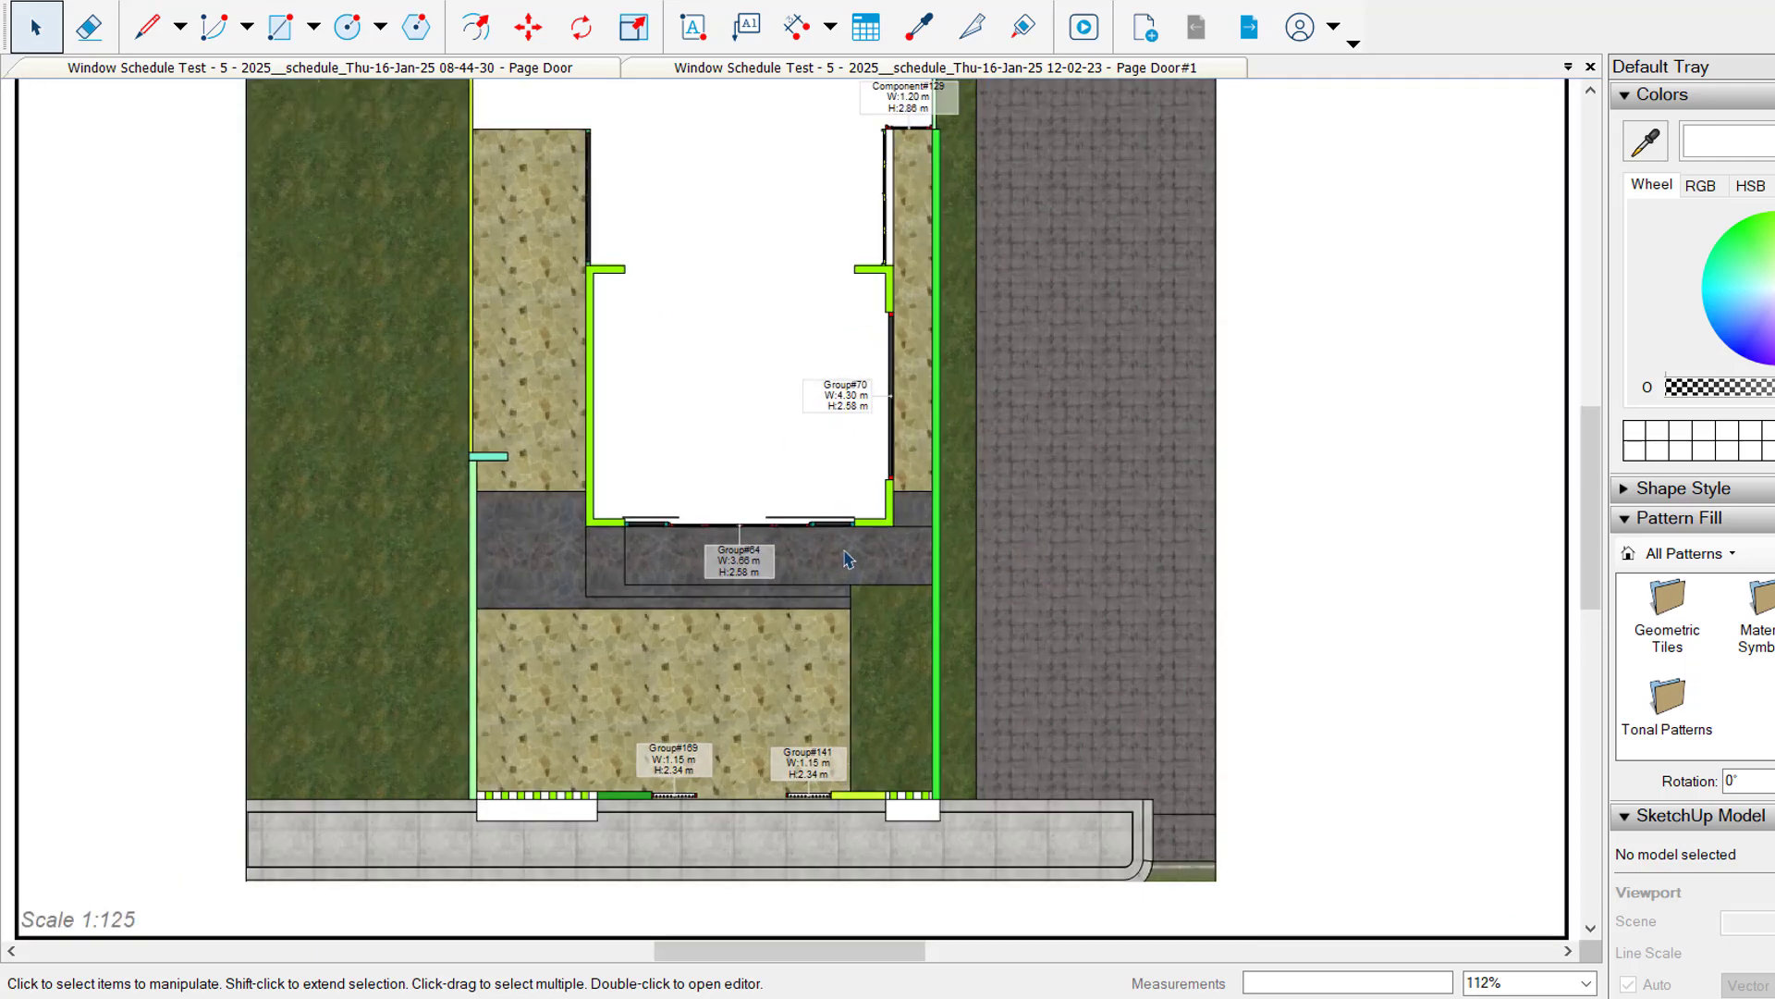
{"action": "scroll", "coordinate": [925, 601], "scroll_direction": "down", "scroll_amount": 1}
{"action": "mouse_move", "coordinate": [948, 615]}
{"action": "middle_mouse_down"}
{"action": "mouse_move", "coordinate": [1002, 555]}
{"action": "mouse_move", "coordinate": [955, 598]}
{"action": "middle_mouse_up"}
{"action": "scroll", "coordinate": [827, 520], "scroll_direction": "up", "scroll_amount": 2}
{"action": "scroll", "coordinate": [827, 520], "scroll_direction": "up", "scroll_amount": 8}
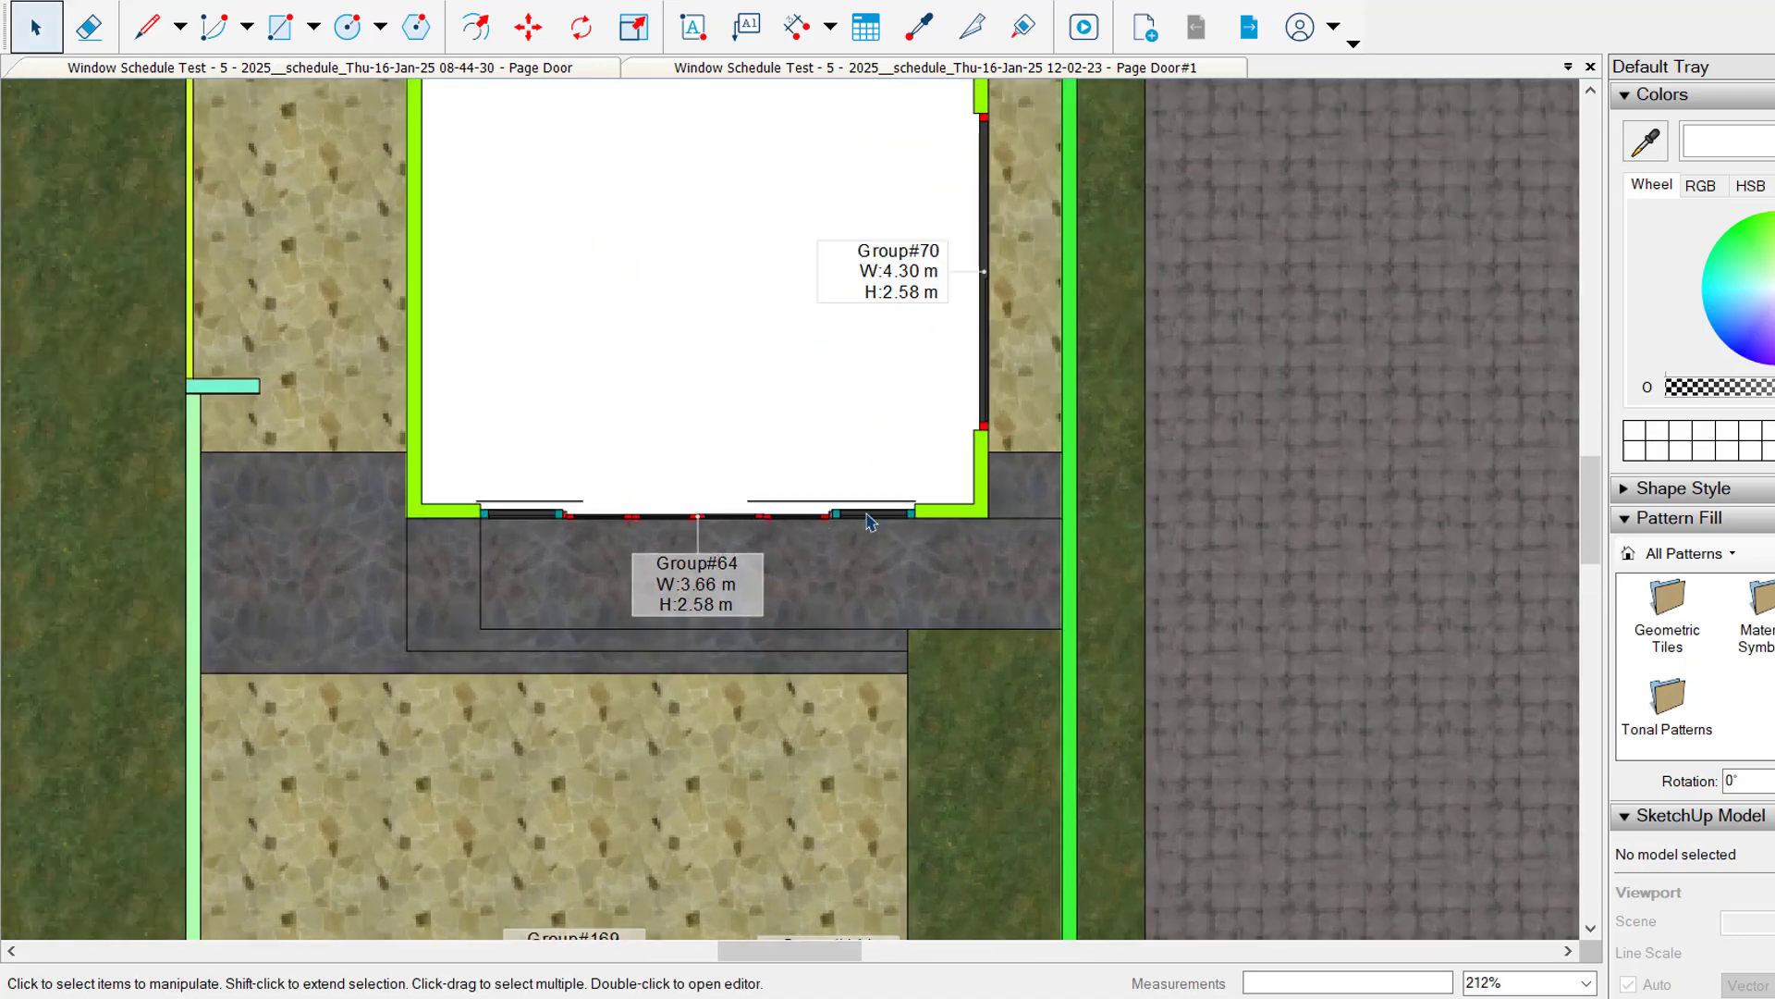
{"action": "scroll", "coordinate": [747, 534], "scroll_direction": "down", "scroll_amount": 5}
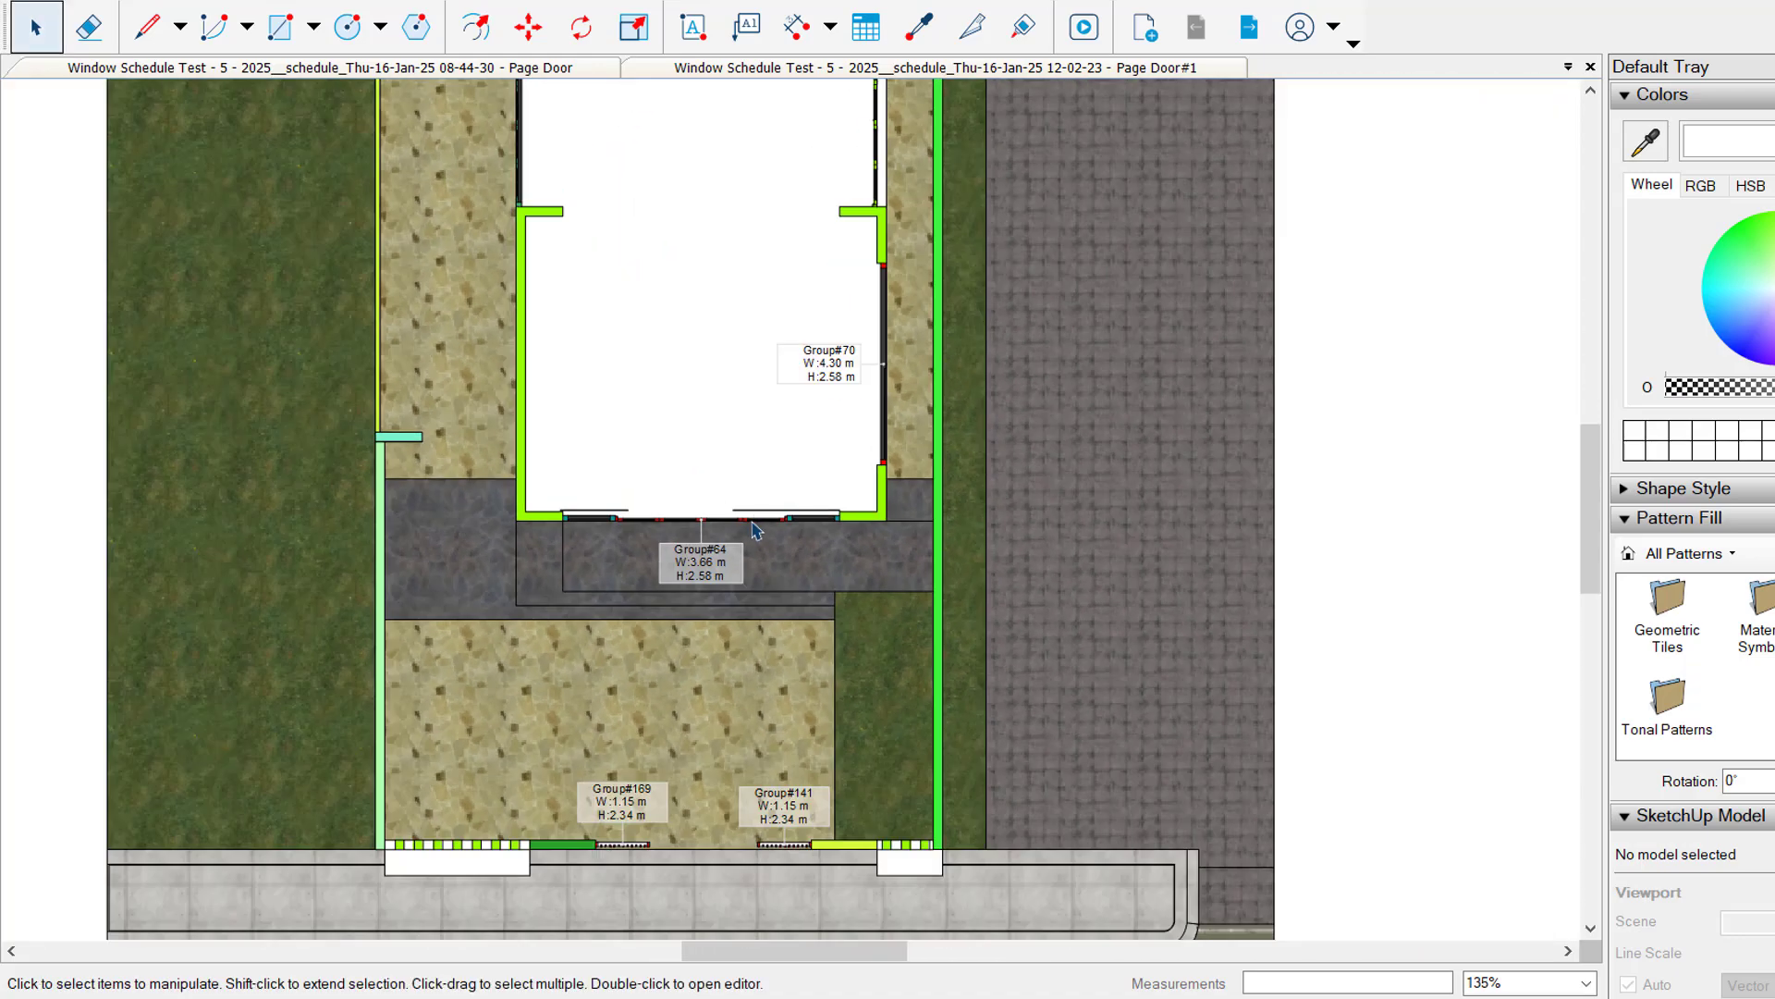
Step: Page forward past the upper-floor plan to view the page with isometric overviews of all the doors
{"action": "left_click", "coordinate": [1248, 27]}
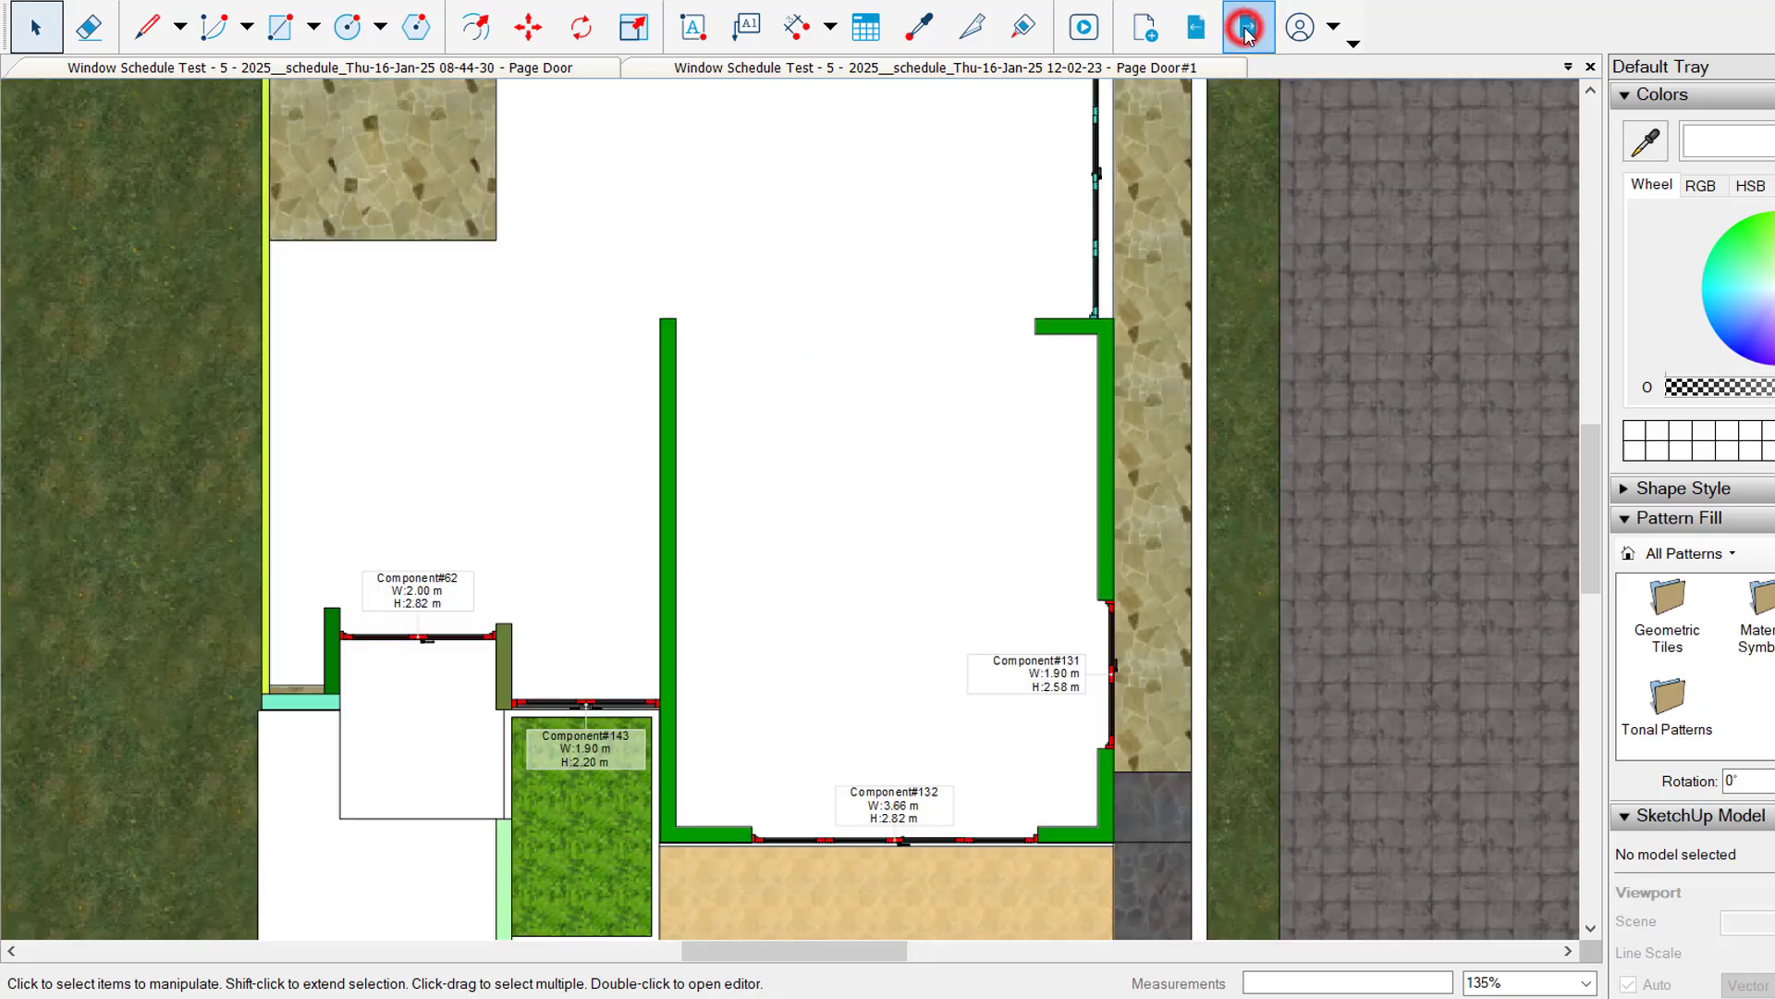
{"action": "left_click", "coordinate": [1249, 27]}
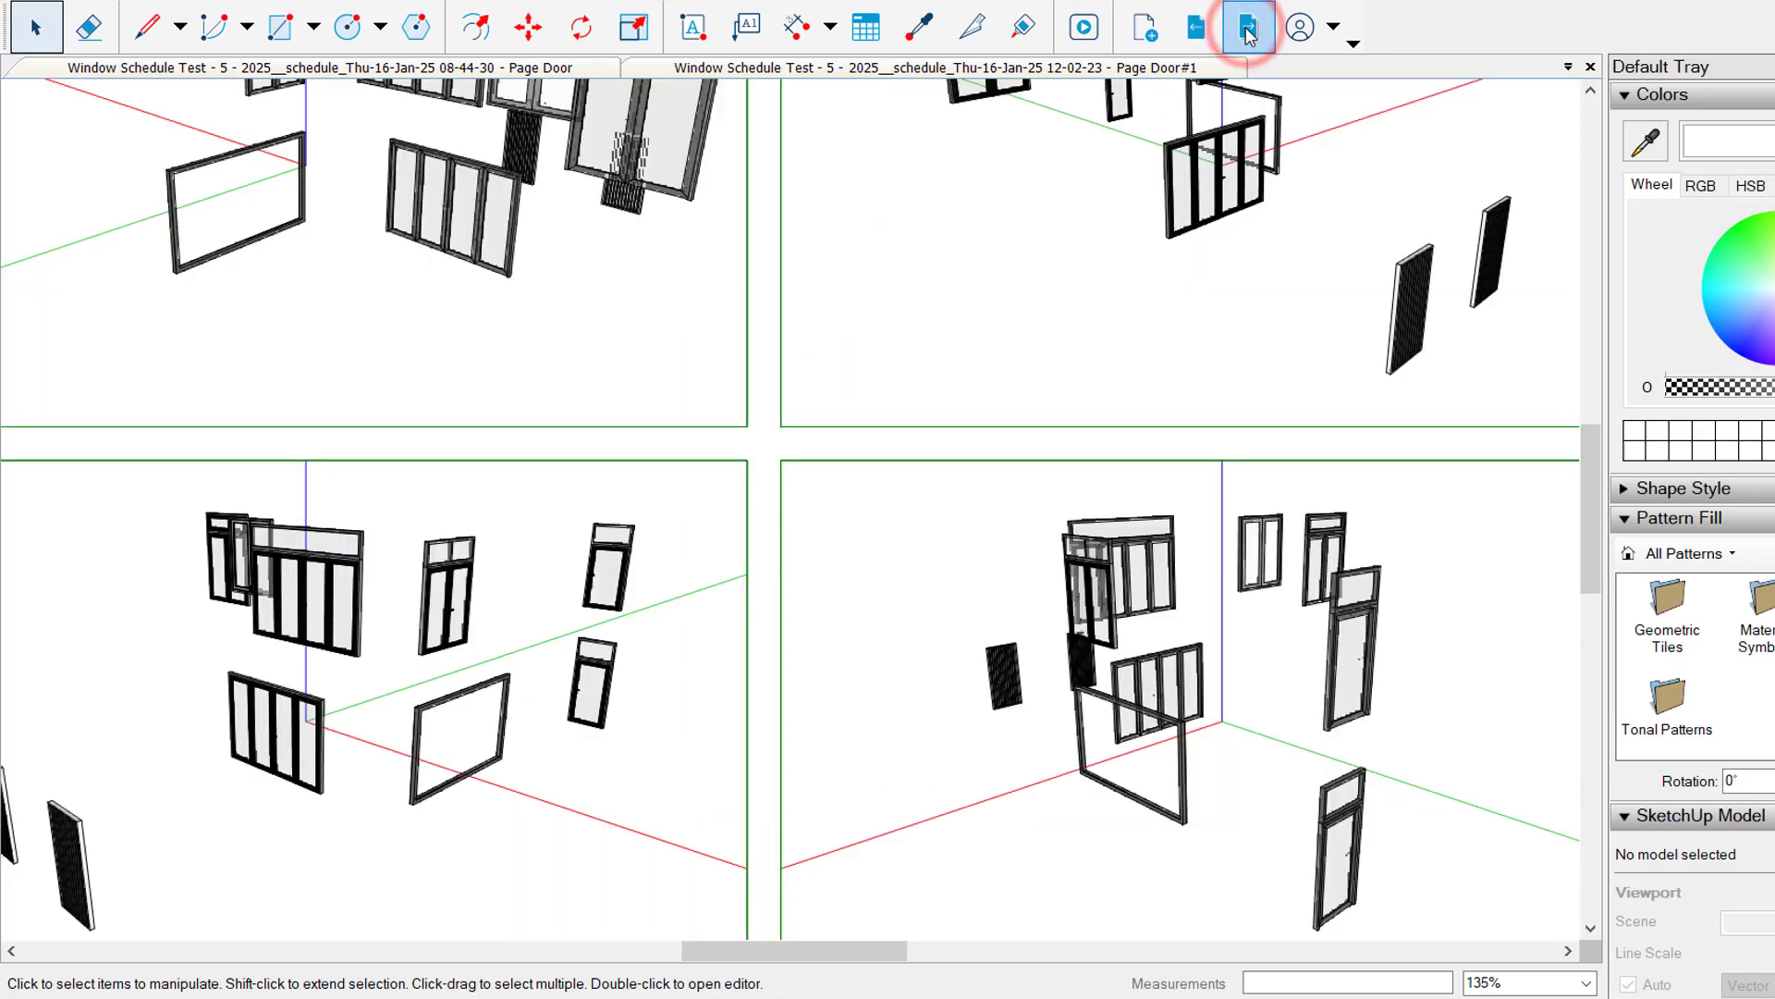
{"action": "scroll", "coordinate": [936, 528], "scroll_direction": "down", "scroll_amount": 3}
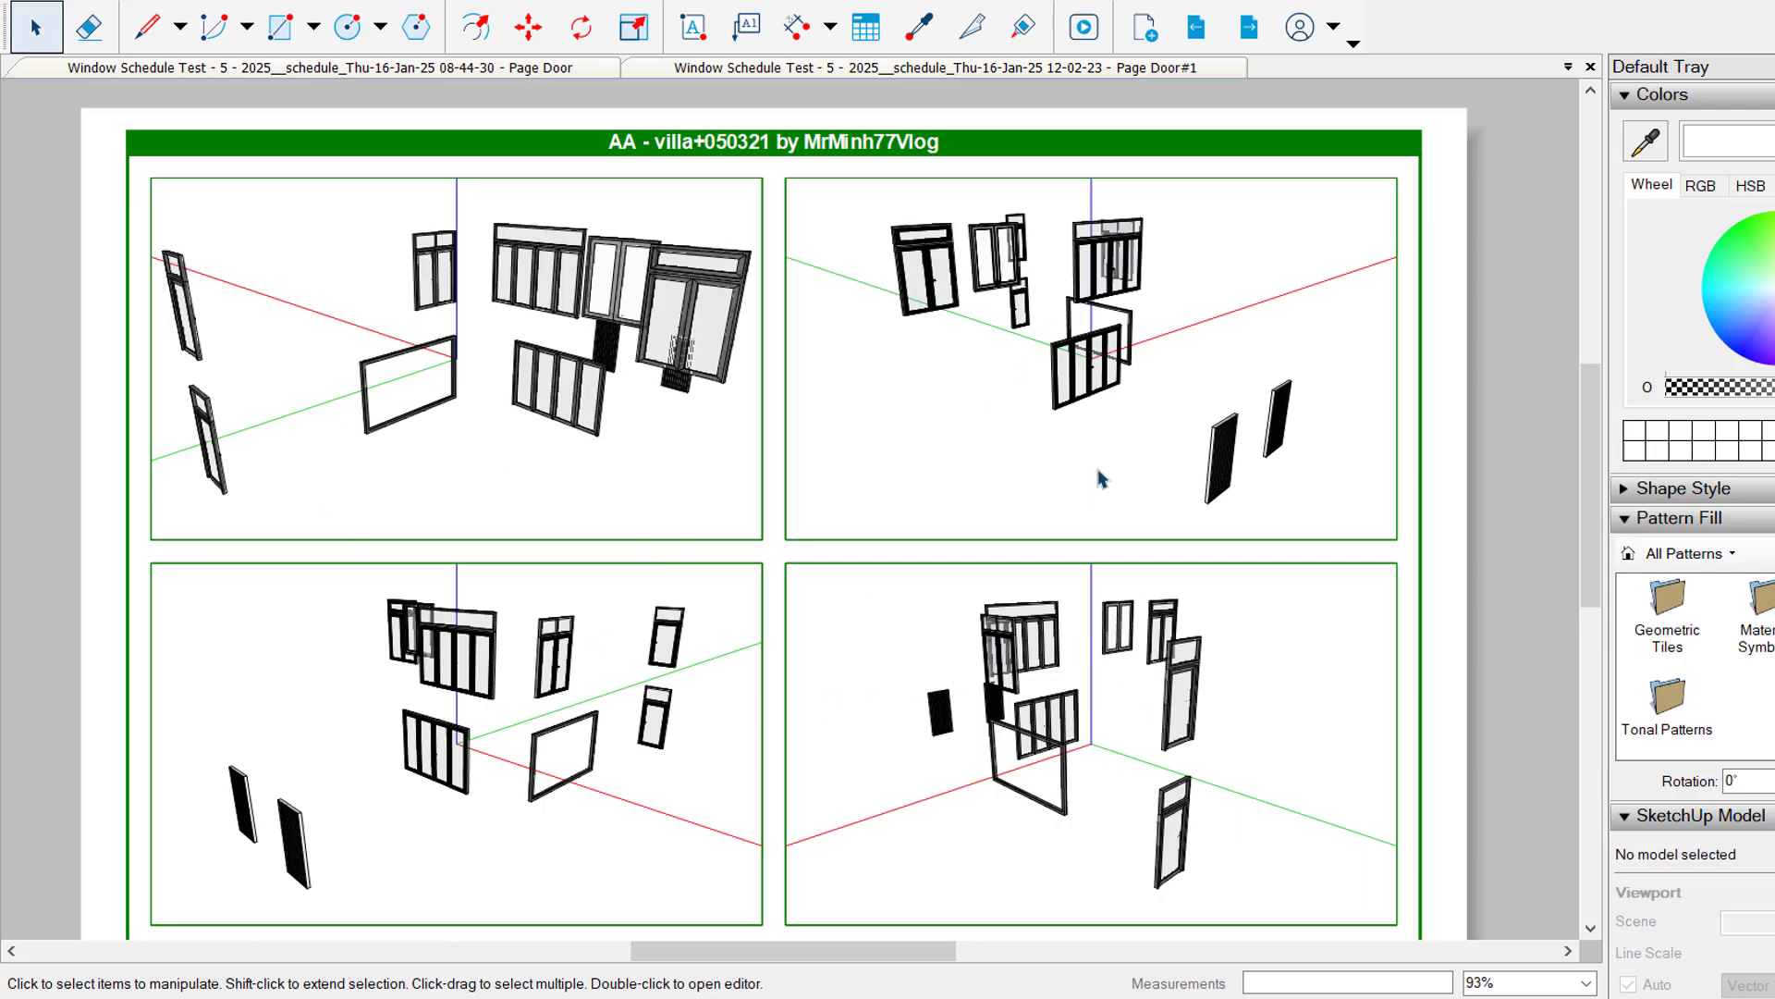
Step: Go to the Component#62 page and examine its views, dimensions and properties table
{"action": "left_click", "coordinate": [1249, 28]}
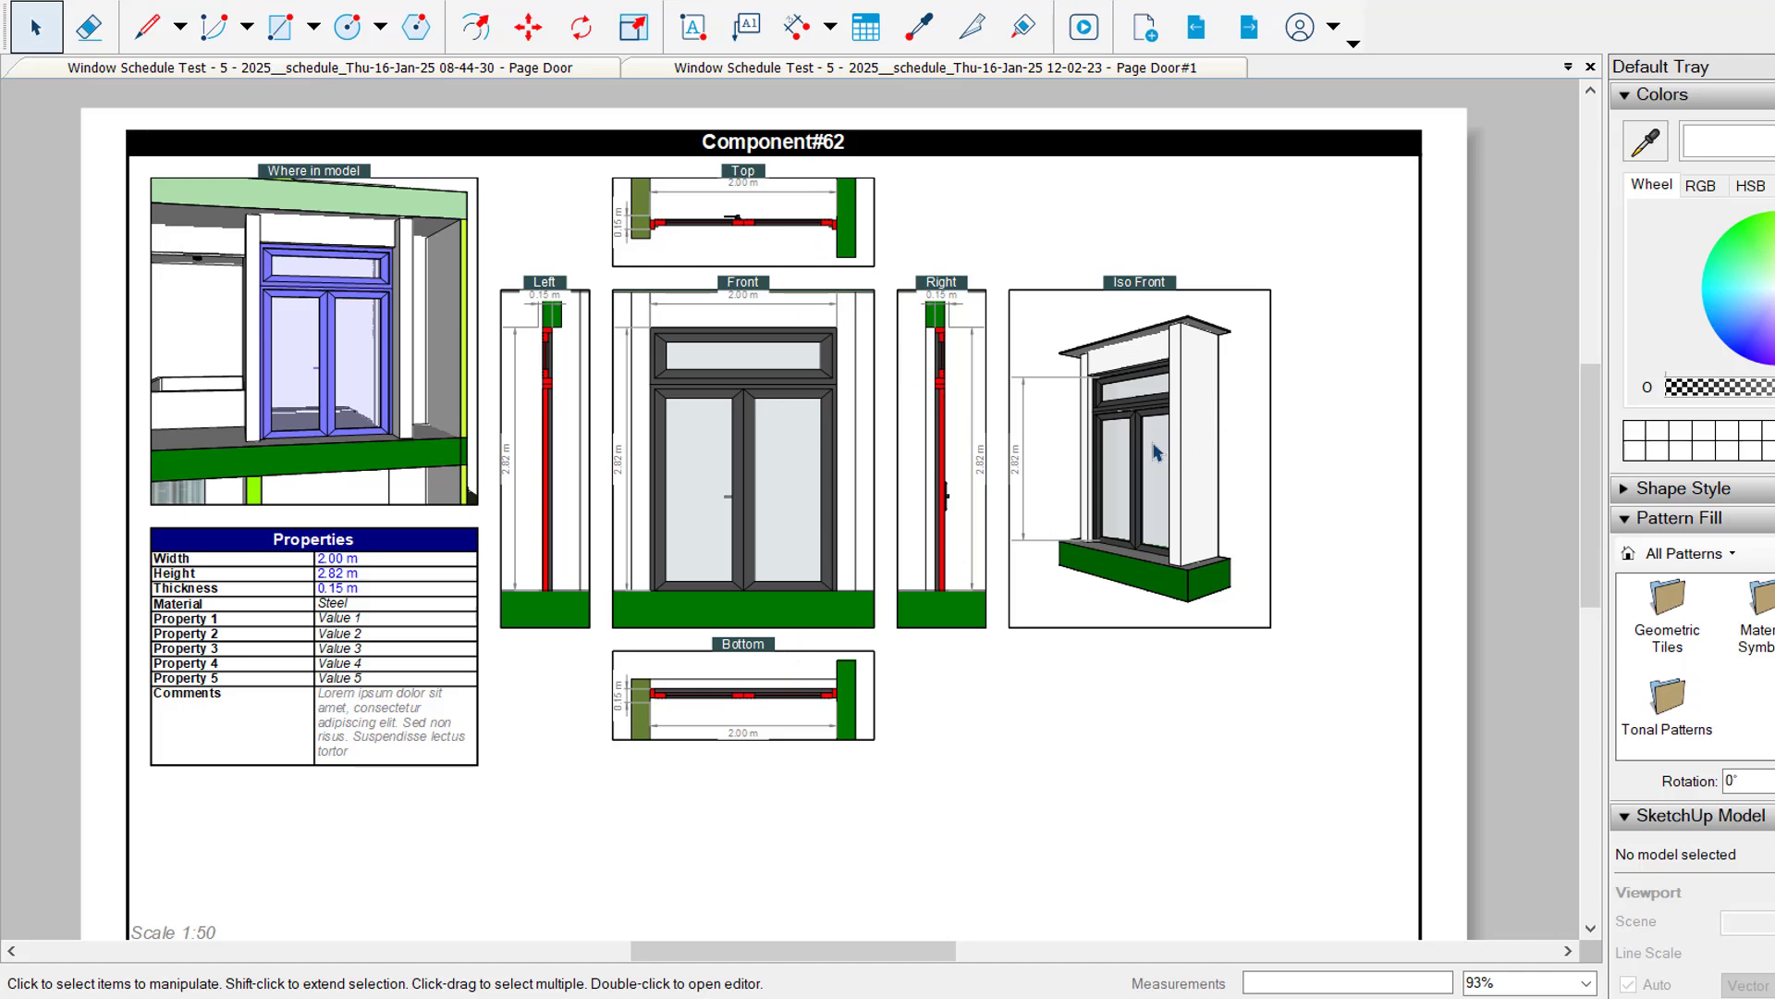
{"action": "scroll", "coordinate": [1161, 450], "scroll_direction": "up", "scroll_amount": 3}
{"action": "scroll", "coordinate": [1160, 451], "scroll_direction": "down", "scroll_amount": 3}
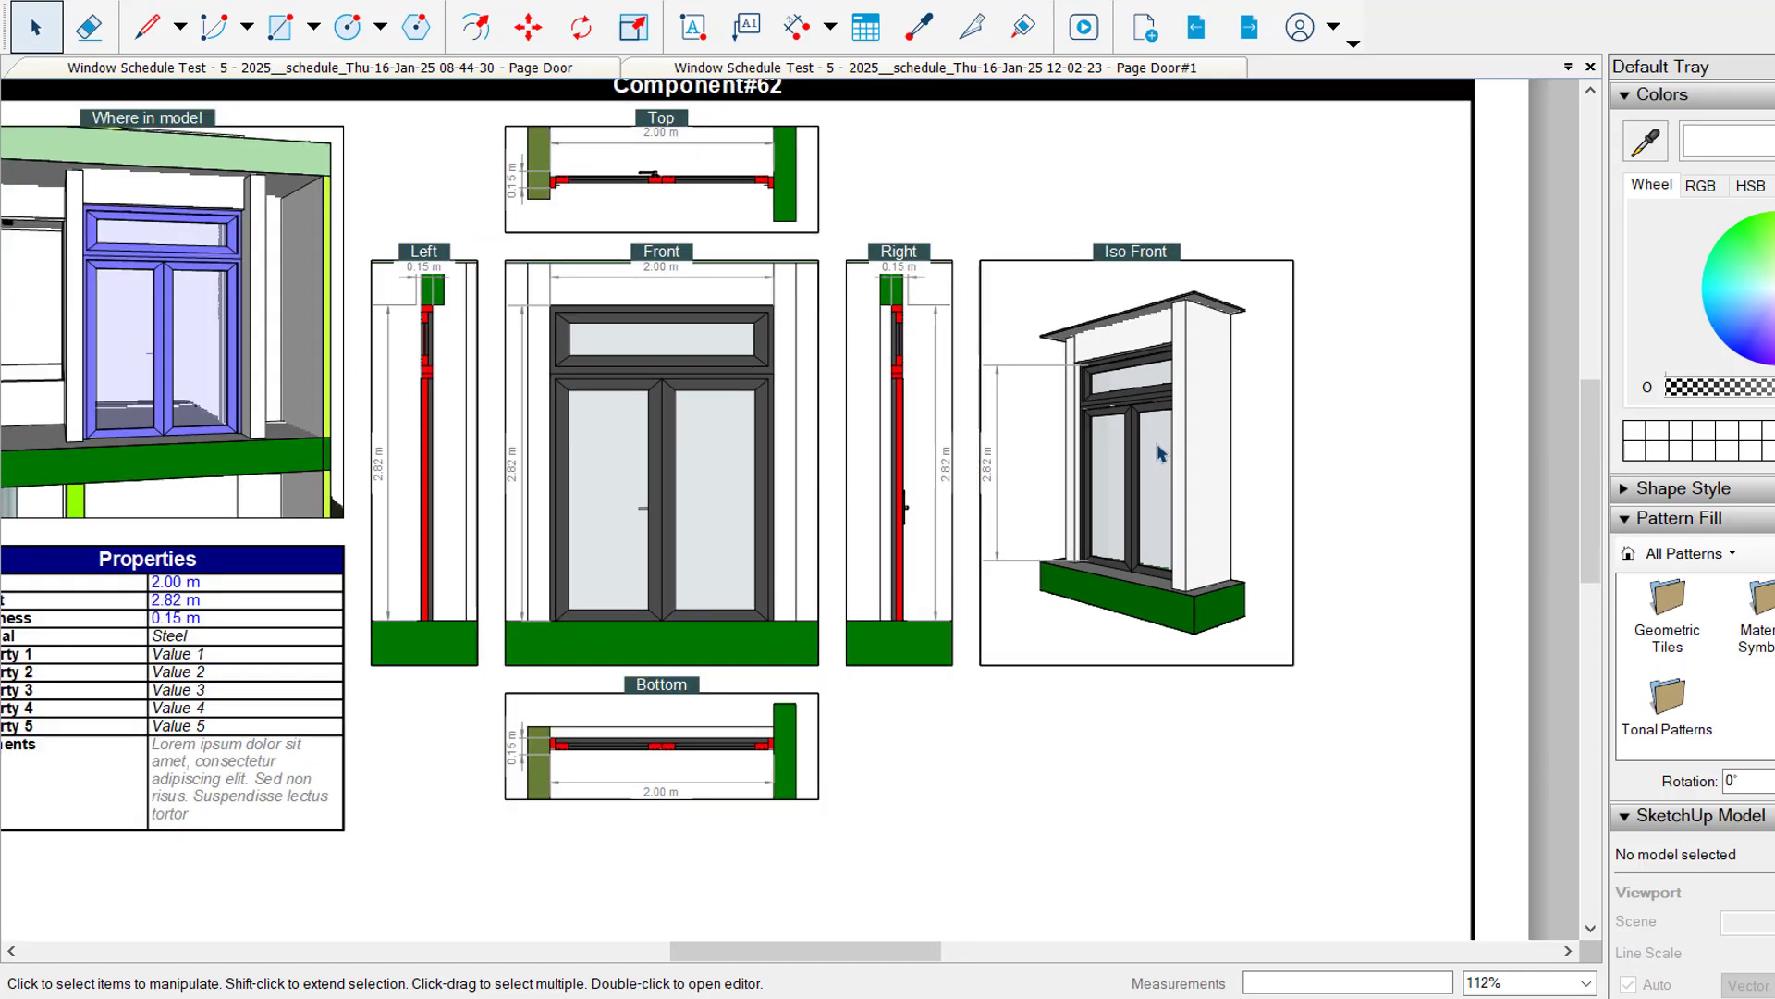
{"action": "scroll", "coordinate": [1181, 473], "scroll_direction": "up", "scroll_amount": 2}
{"action": "middle_click_drag", "start_coordinate": [1211, 471], "coordinate": [1211, 474]}
{"action": "scroll", "coordinate": [1186, 456], "scroll_direction": "down", "scroll_amount": 3}
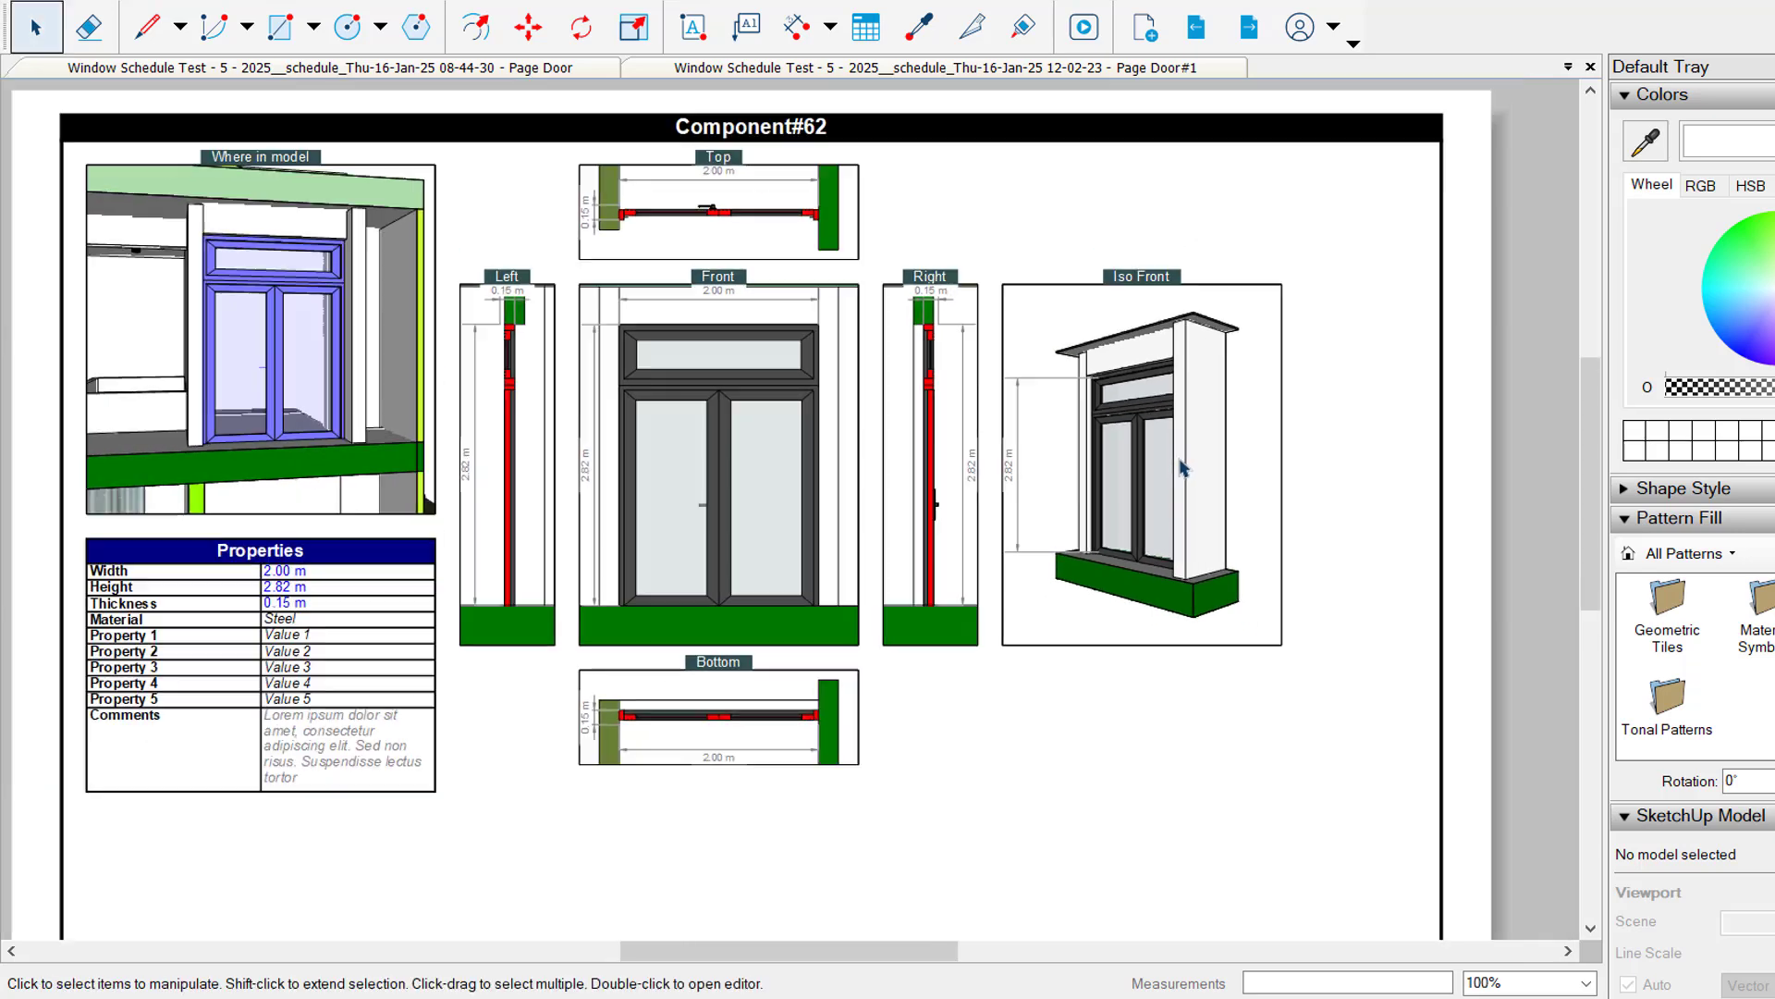
{"action": "scroll", "coordinate": [939, 472], "scroll_direction": "up", "scroll_amount": 2}
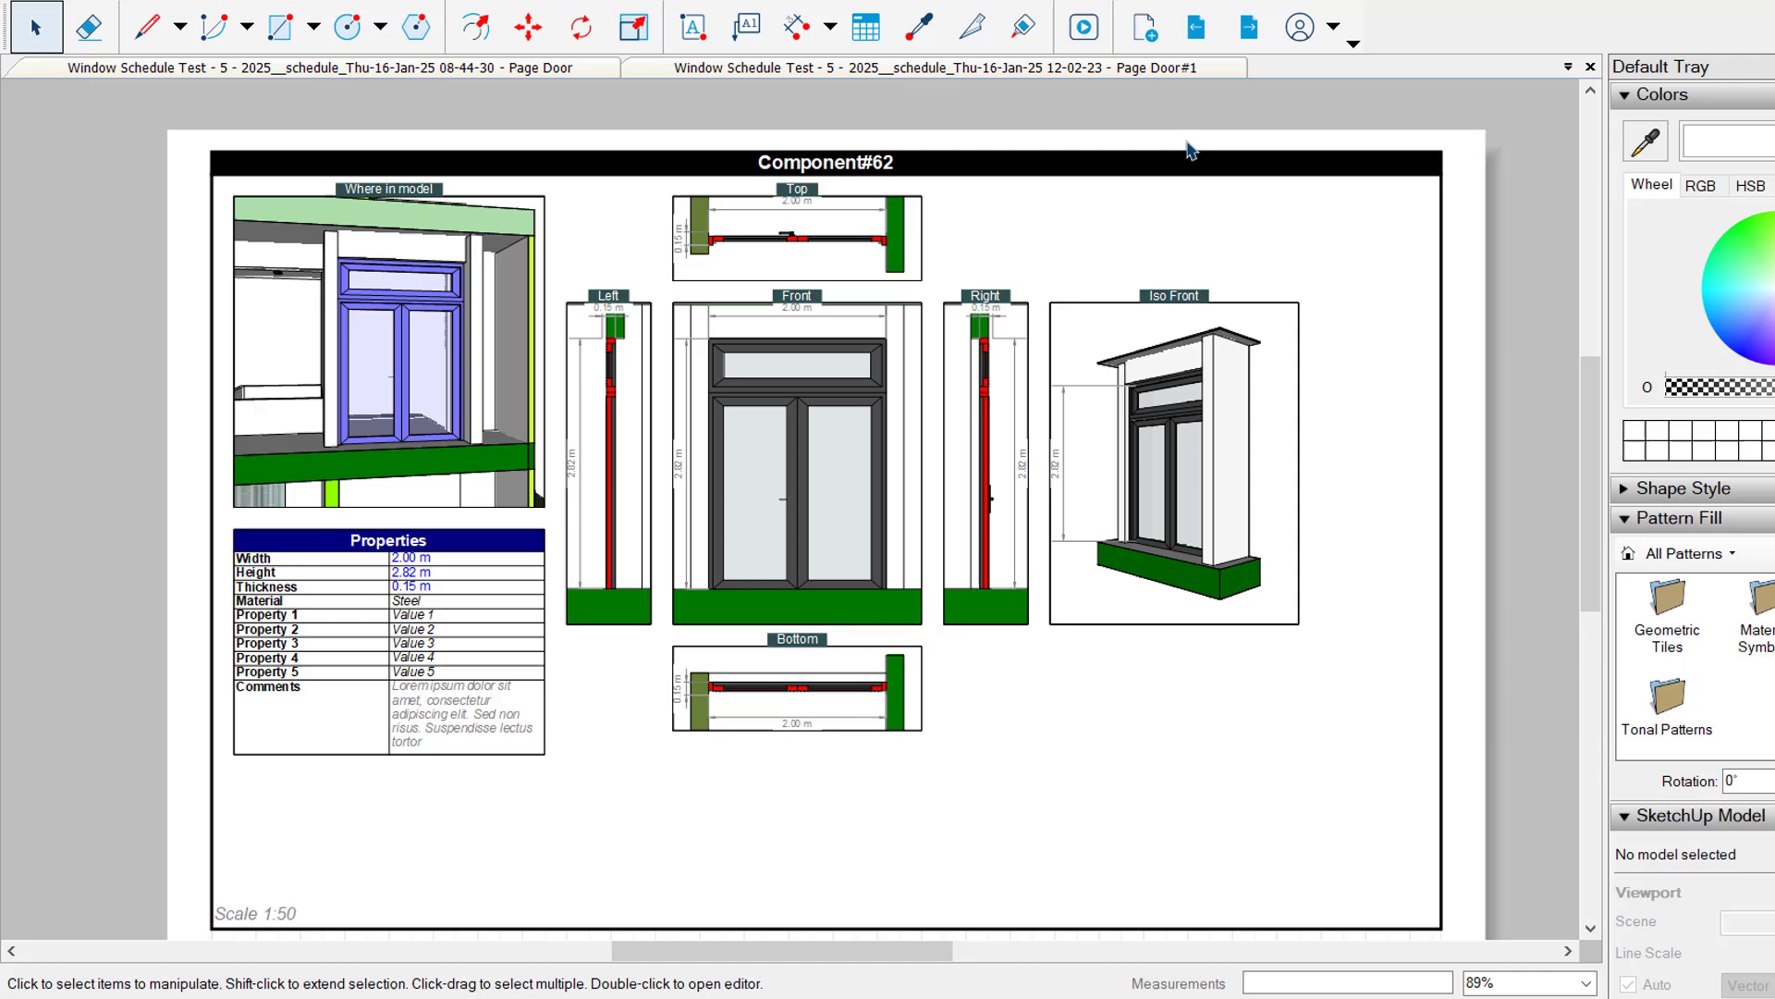
Step: Page through the remaining individual element sheets up to the Group#64 page and inspect its views
{"action": "left_click", "coordinate": [1251, 28]}
{"action": "left_click", "coordinate": [1251, 28]}
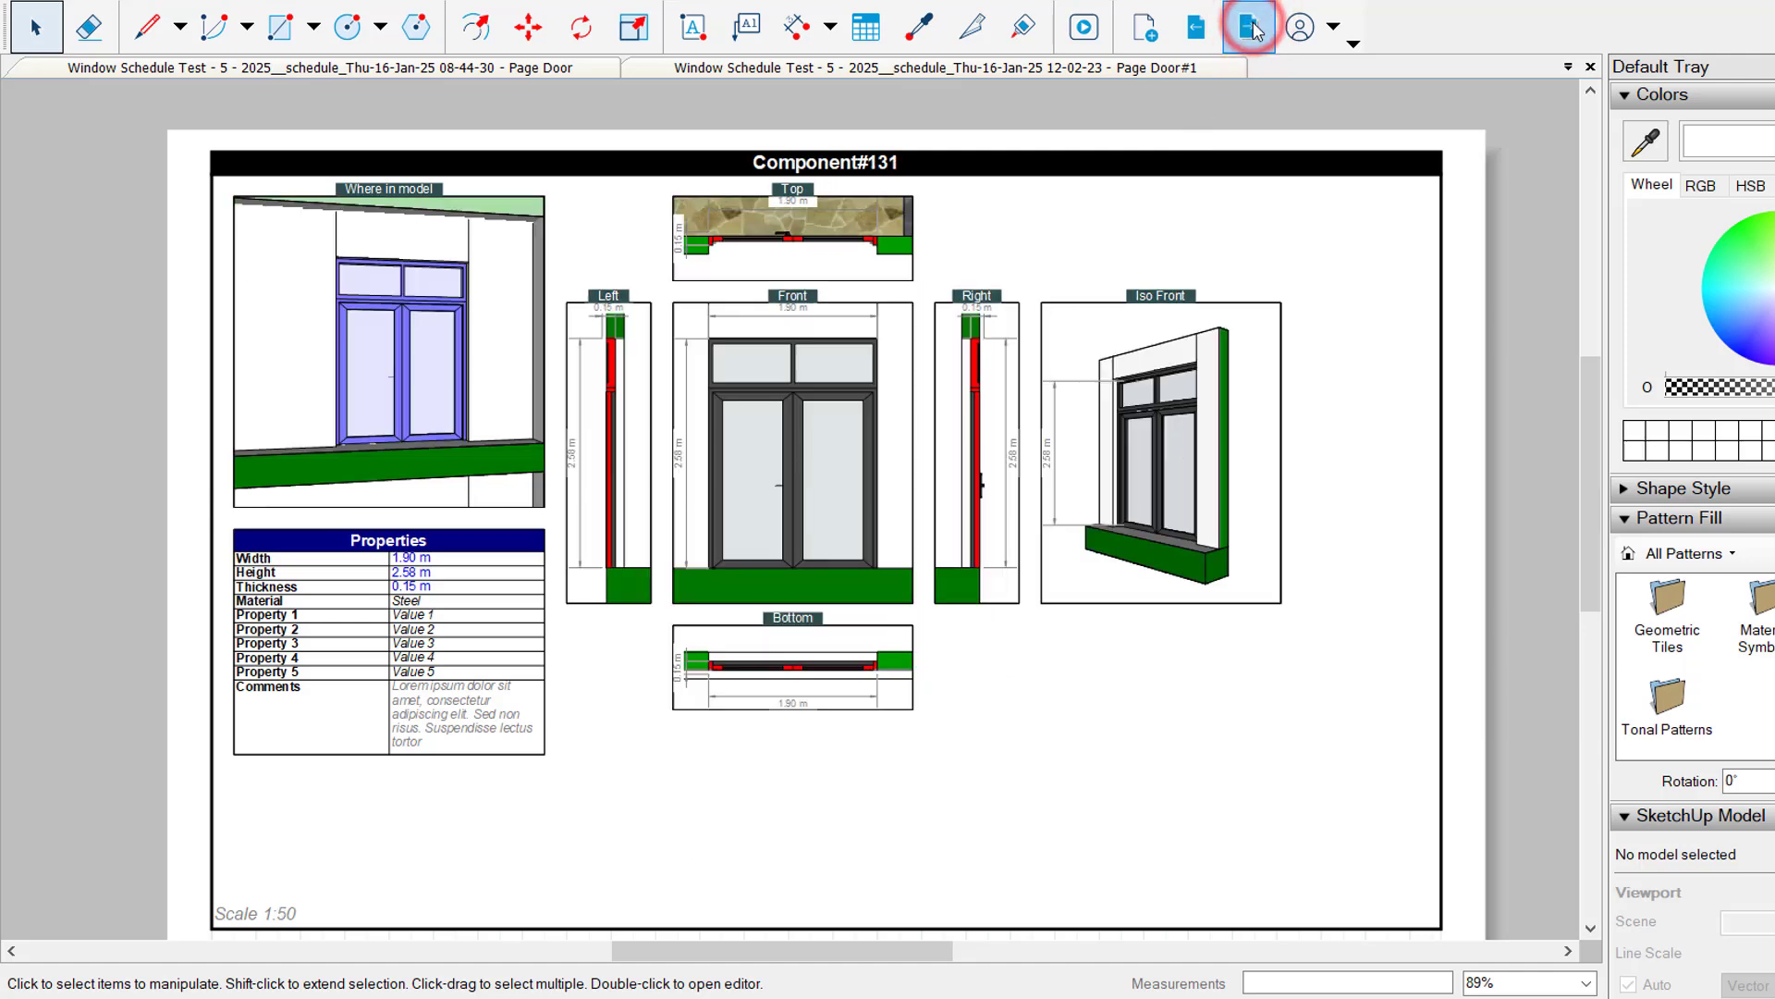
{"action": "left_click", "coordinate": [1252, 28]}
{"action": "left_click", "coordinate": [1253, 30]}
{"action": "left_click", "coordinate": [1253, 29]}
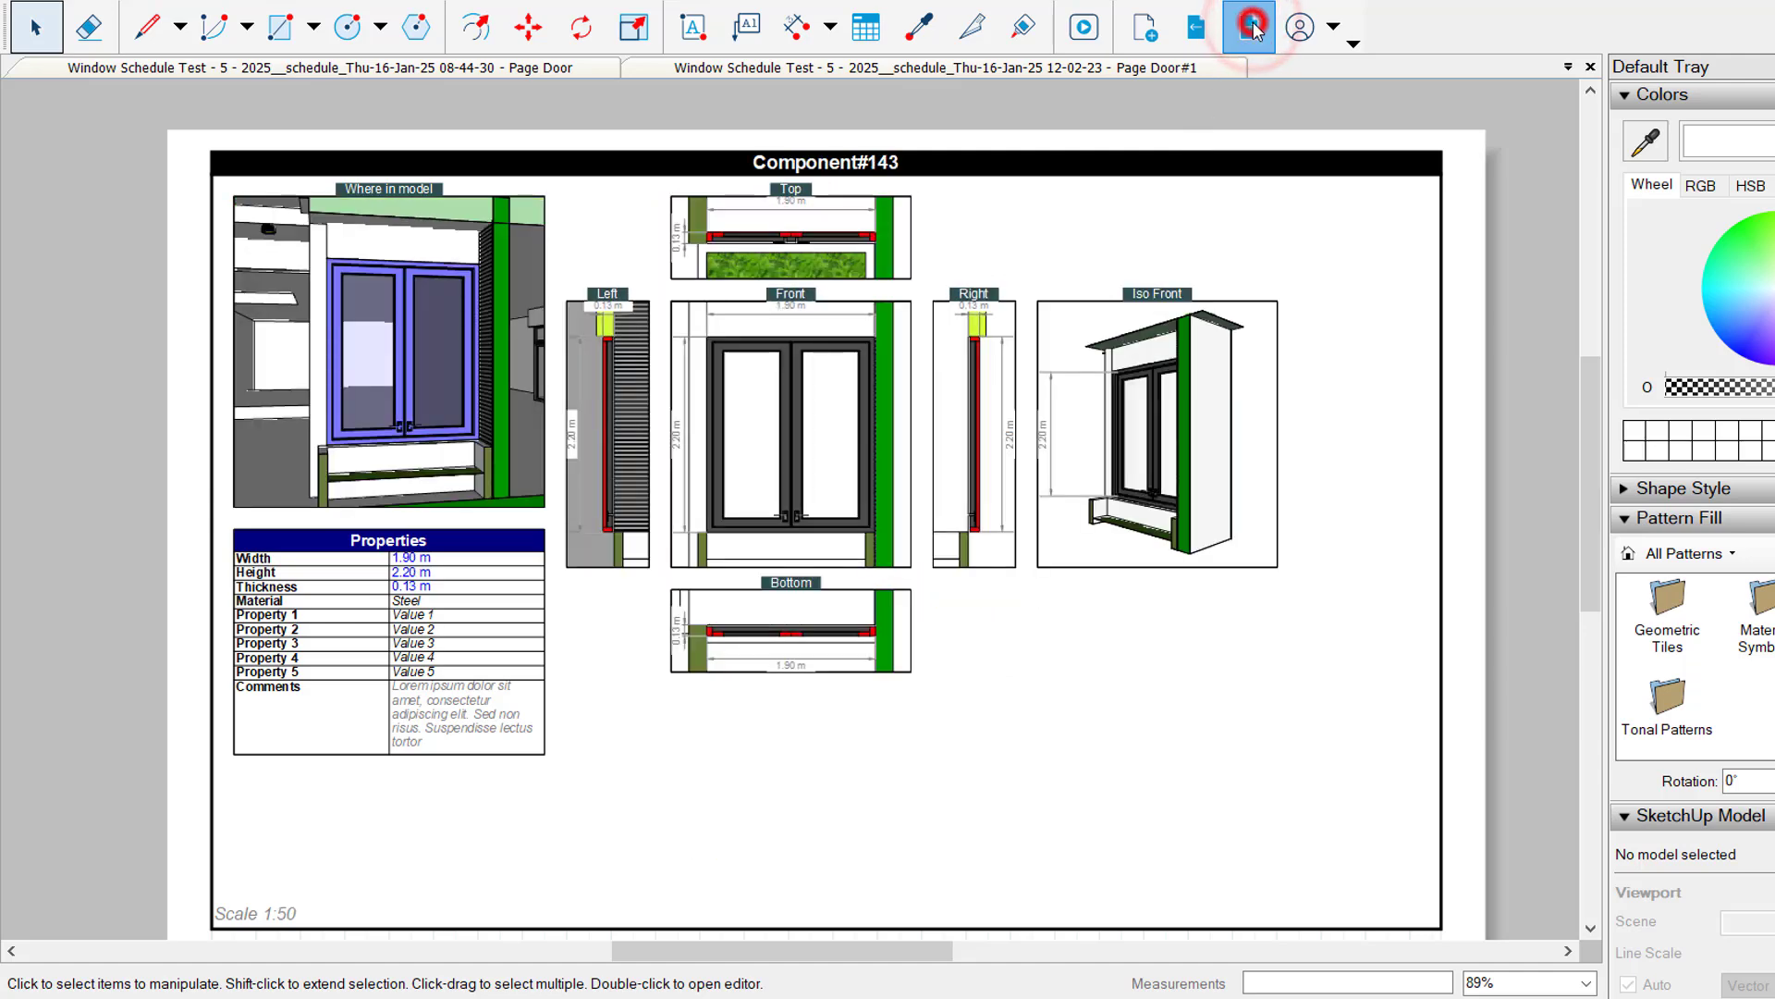
{"action": "left_click", "coordinate": [1253, 29]}
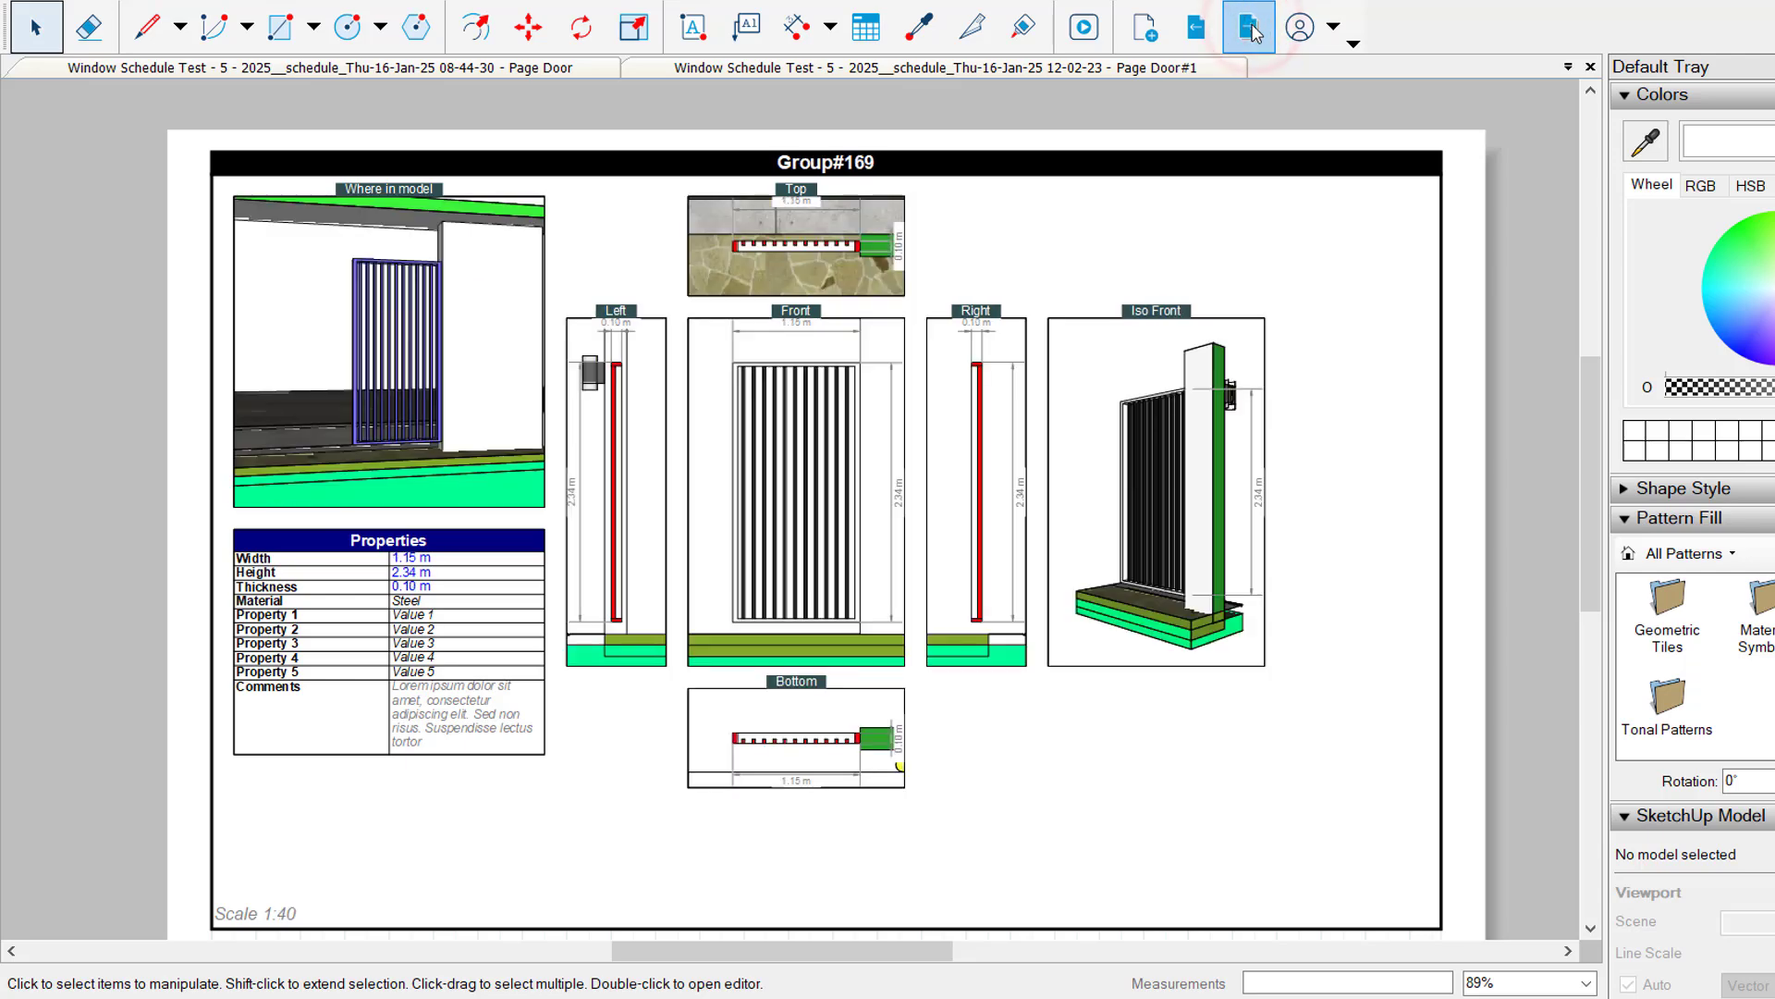
{"action": "left_click", "coordinate": [1253, 29]}
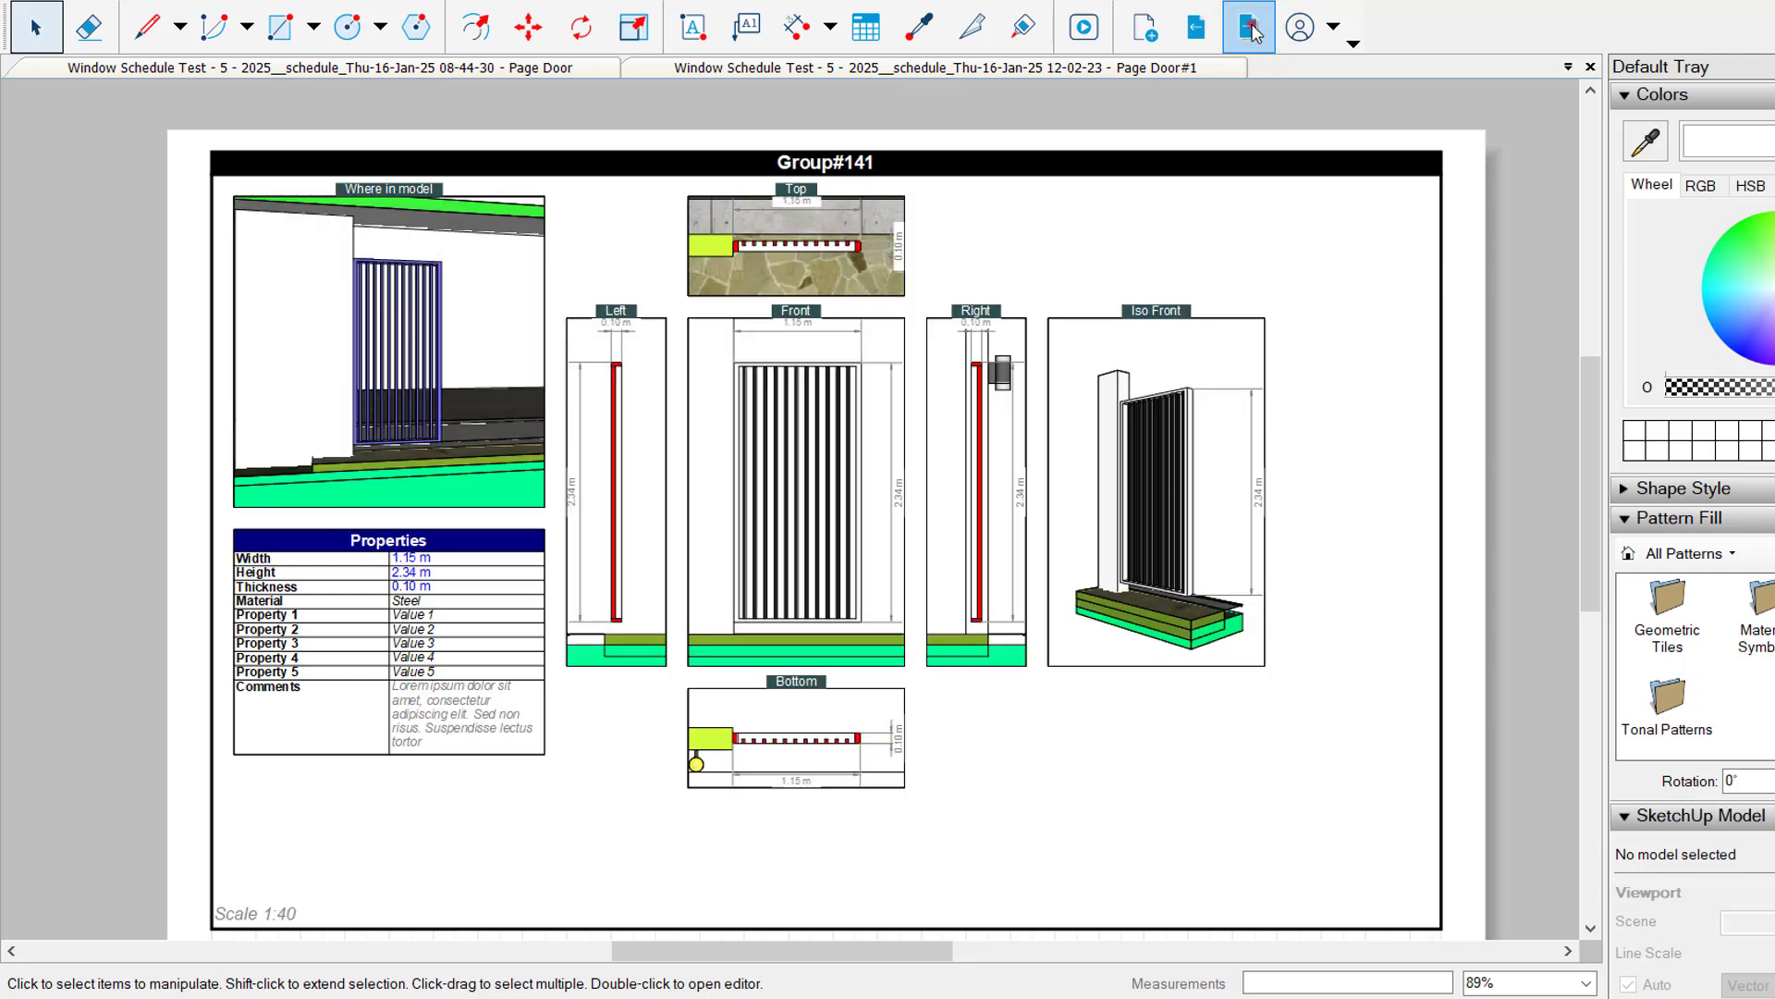
{"action": "left_click", "coordinate": [1253, 29]}
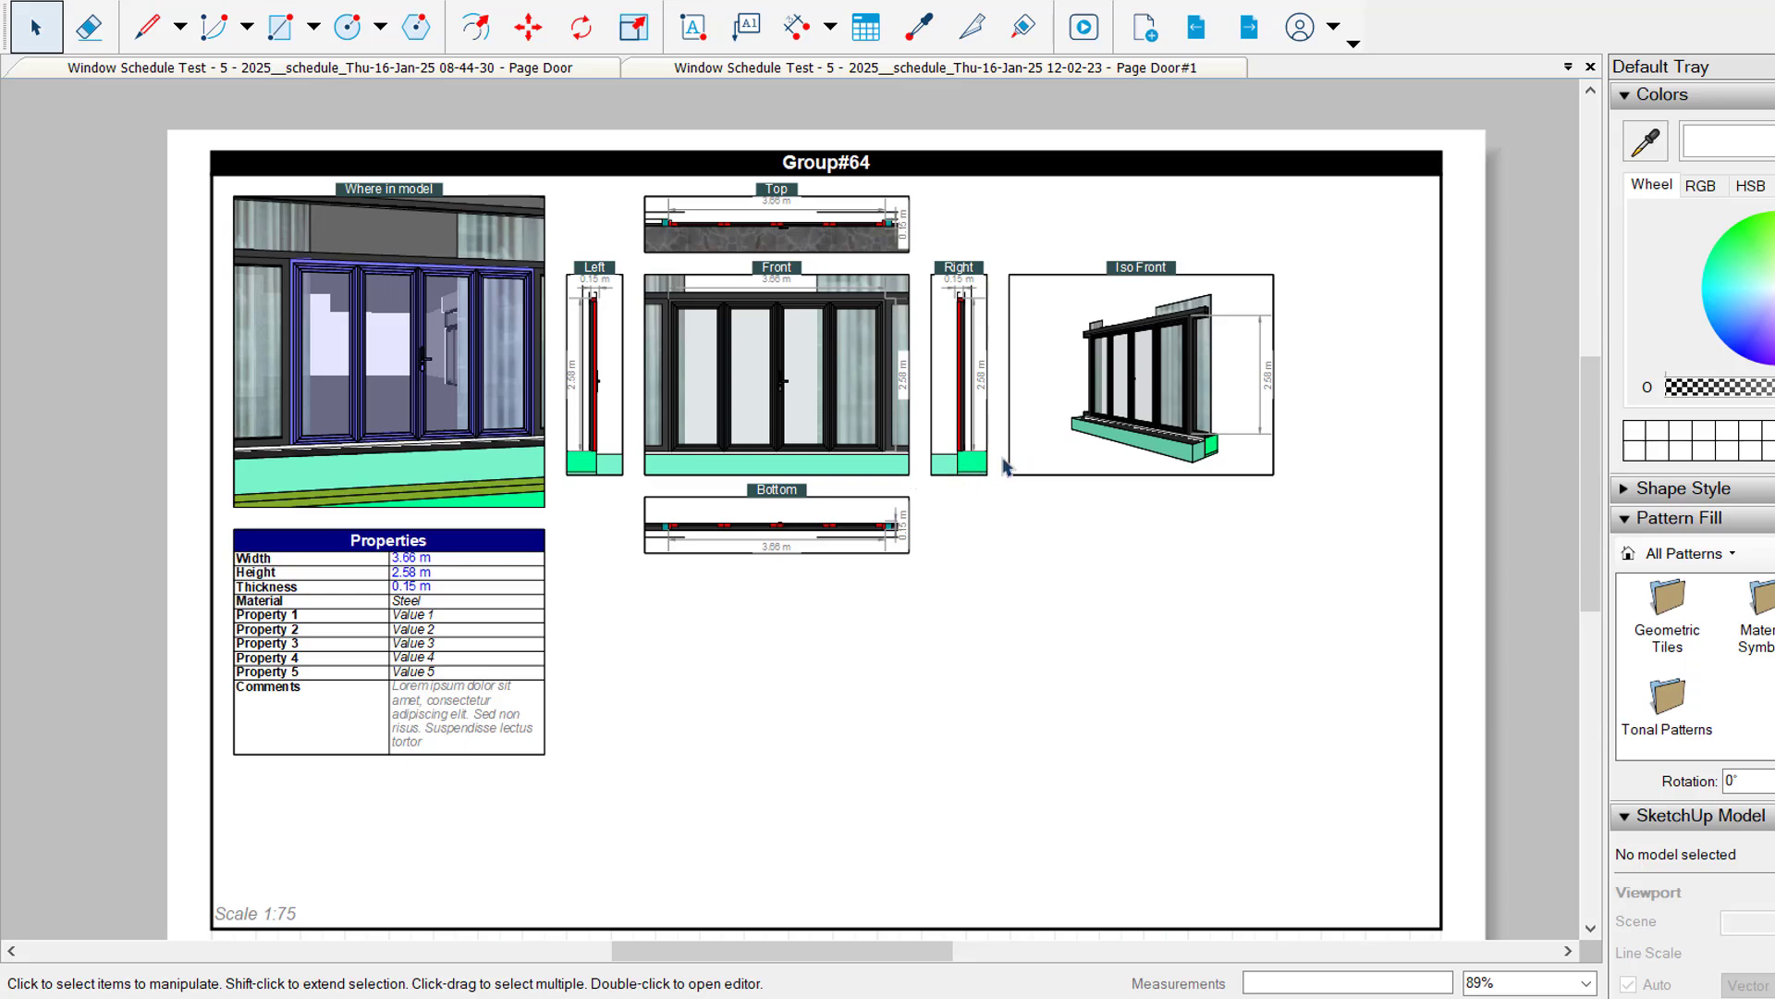
{"action": "scroll", "coordinate": [908, 398], "scroll_direction": "up", "scroll_amount": 2}
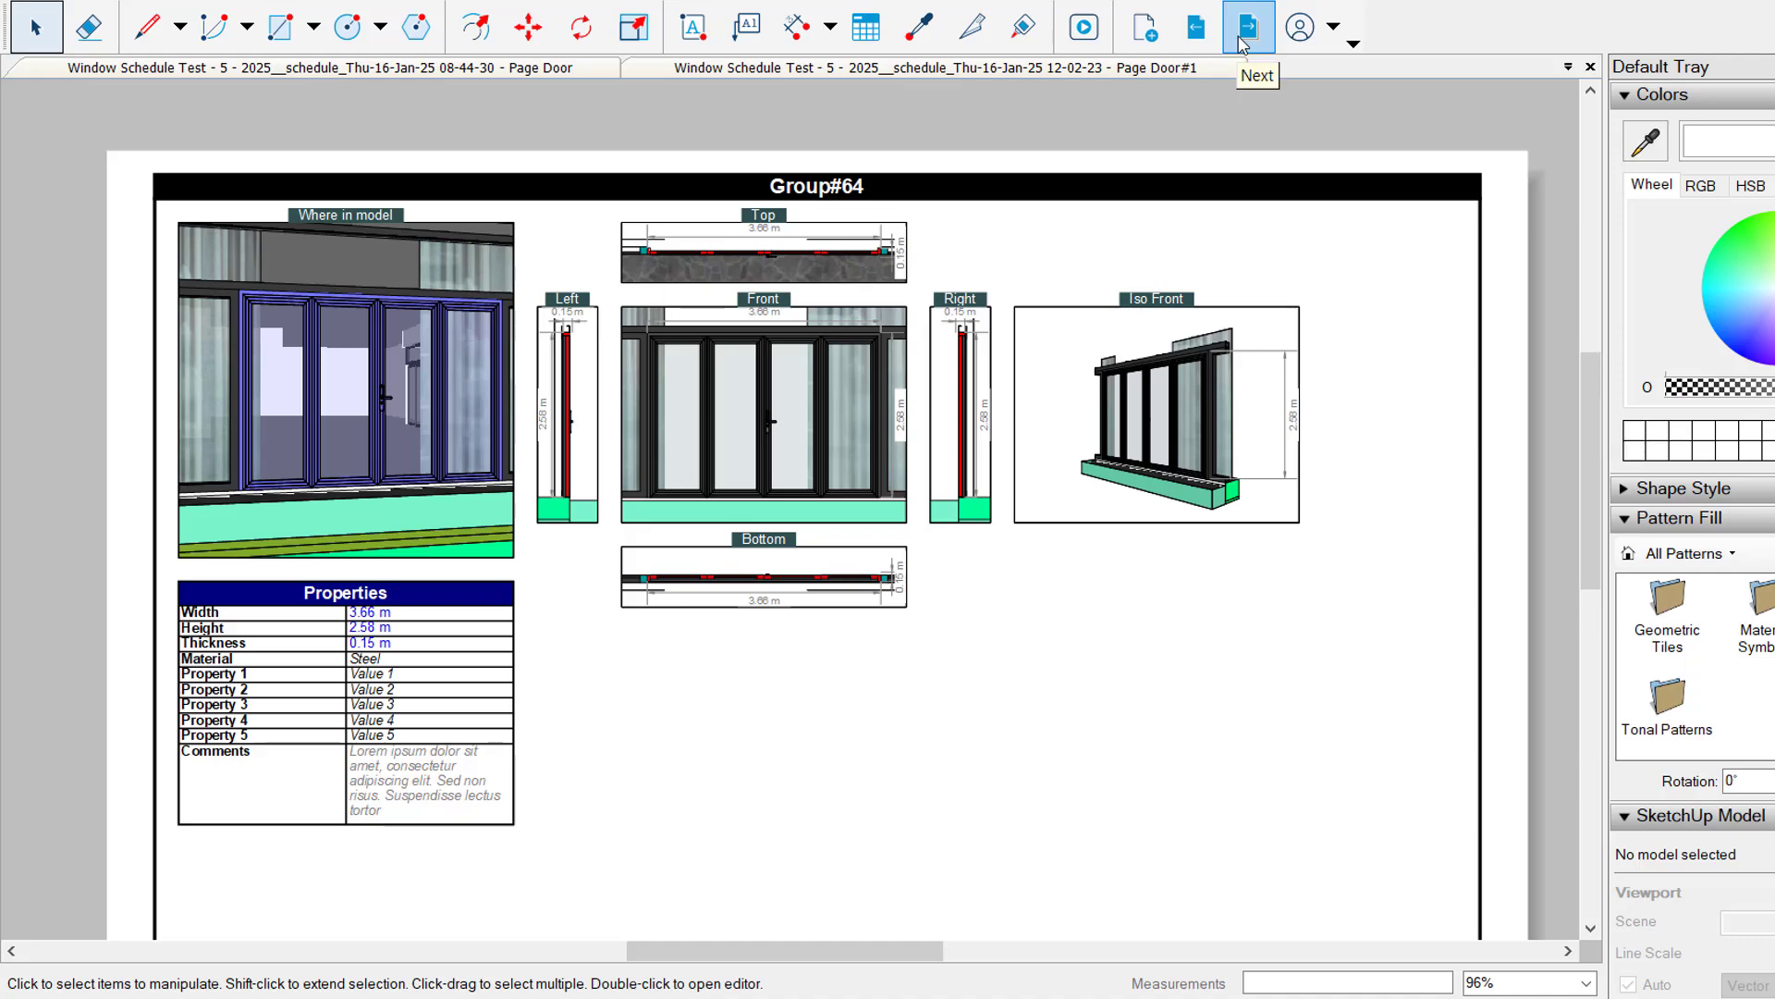
Step: Go to the Summary 1 page and review the table of all schedule elements
{"action": "left_click", "coordinate": [1248, 27]}
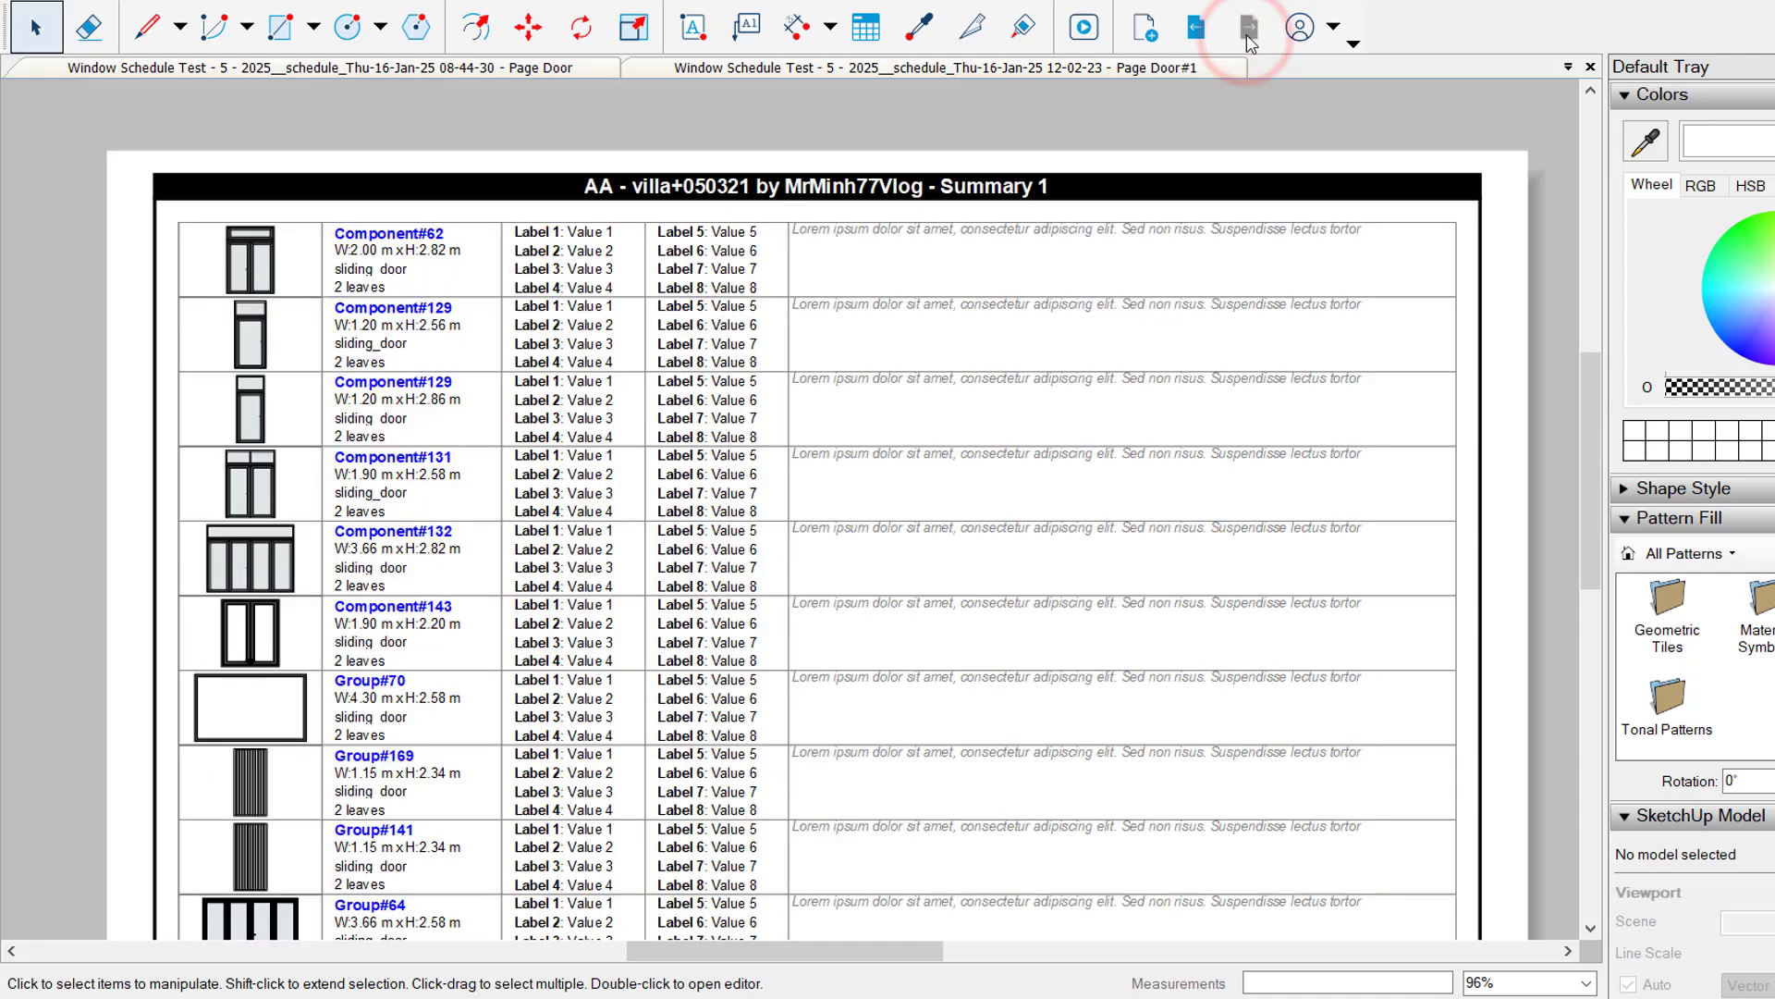
{"action": "scroll", "coordinate": [832, 379], "scroll_direction": "down", "scroll_amount": 2}
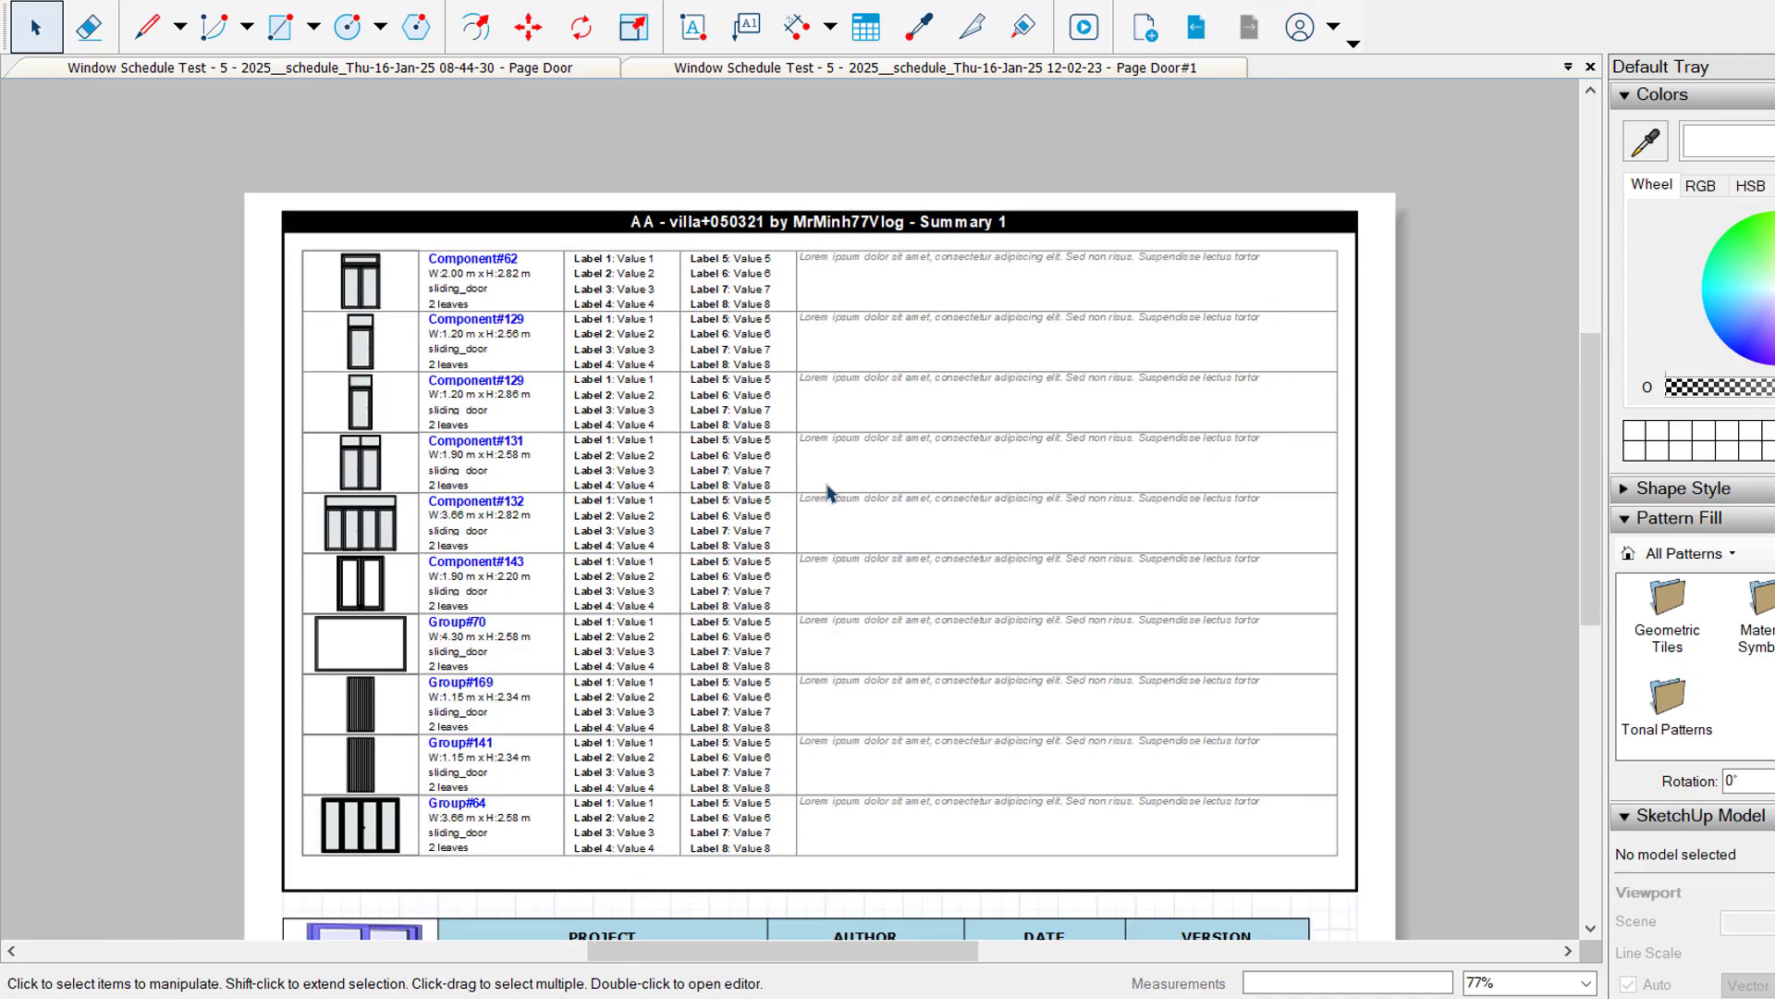
{"action": "scroll", "coordinate": [943, 872], "scroll_direction": "up", "scroll_amount": 1}
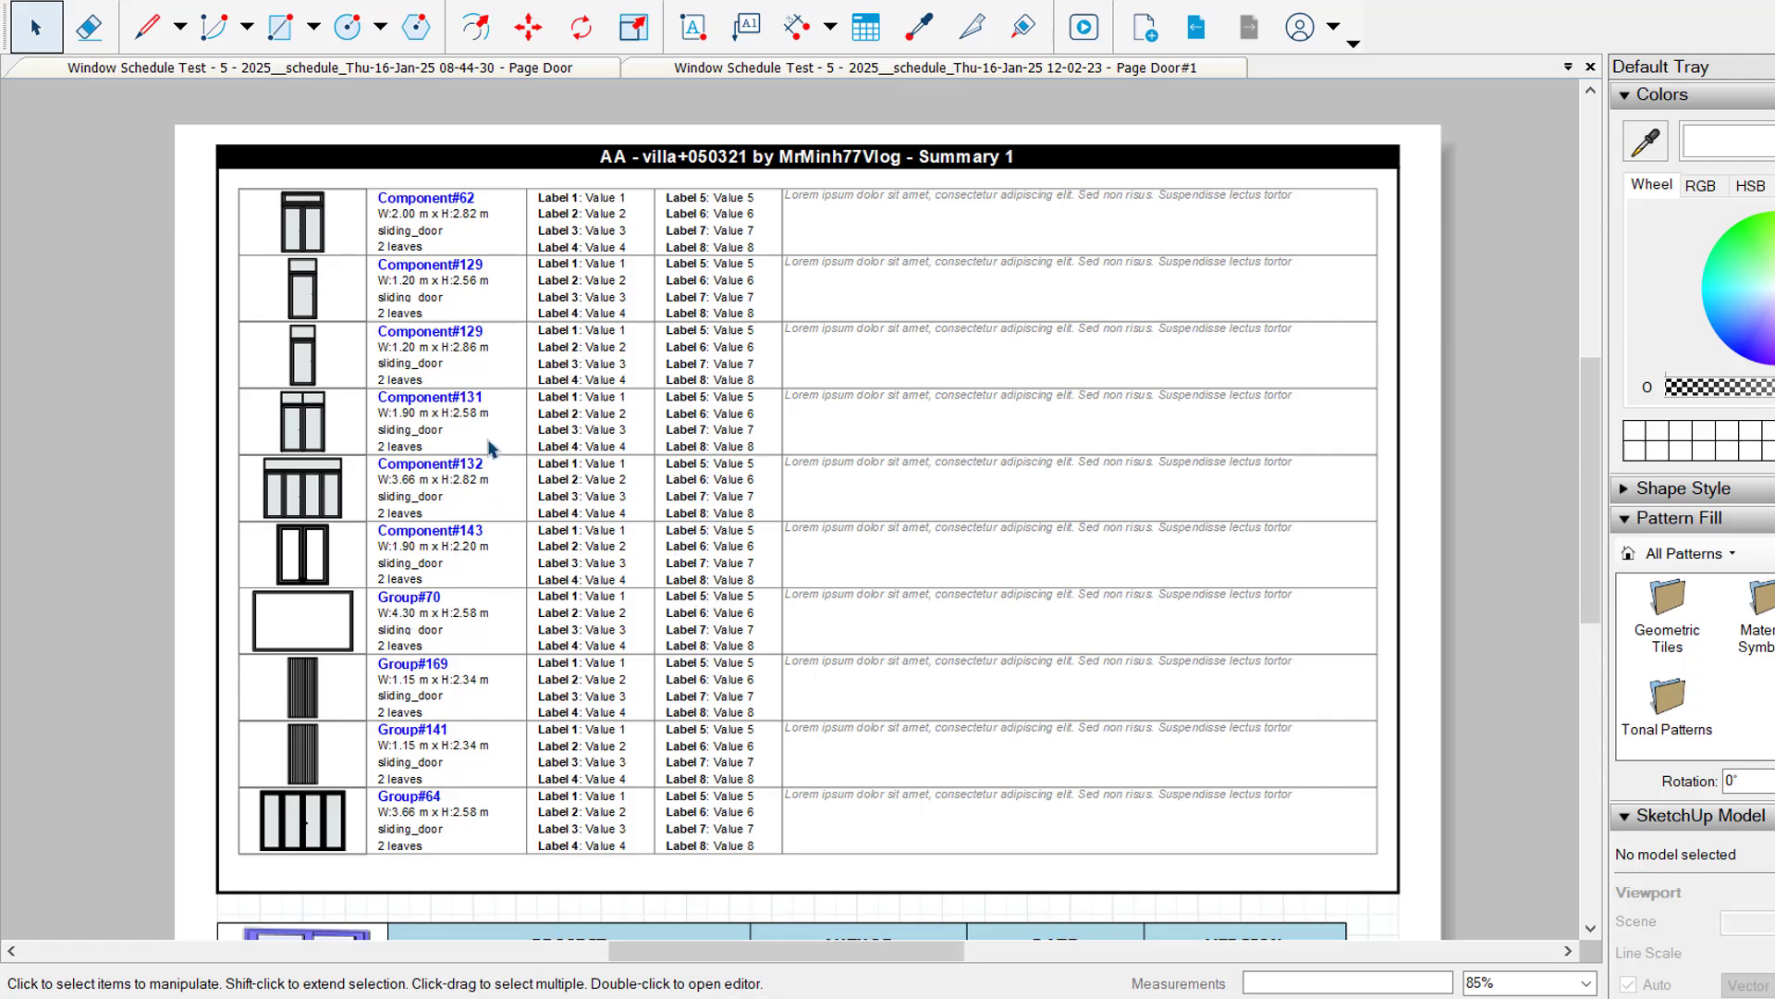
{"action": "scroll", "coordinate": [496, 453], "scroll_direction": "down", "scroll_amount": 1}
{"action": "scroll", "coordinate": [523, 545], "scroll_direction": "up", "scroll_amount": 2}
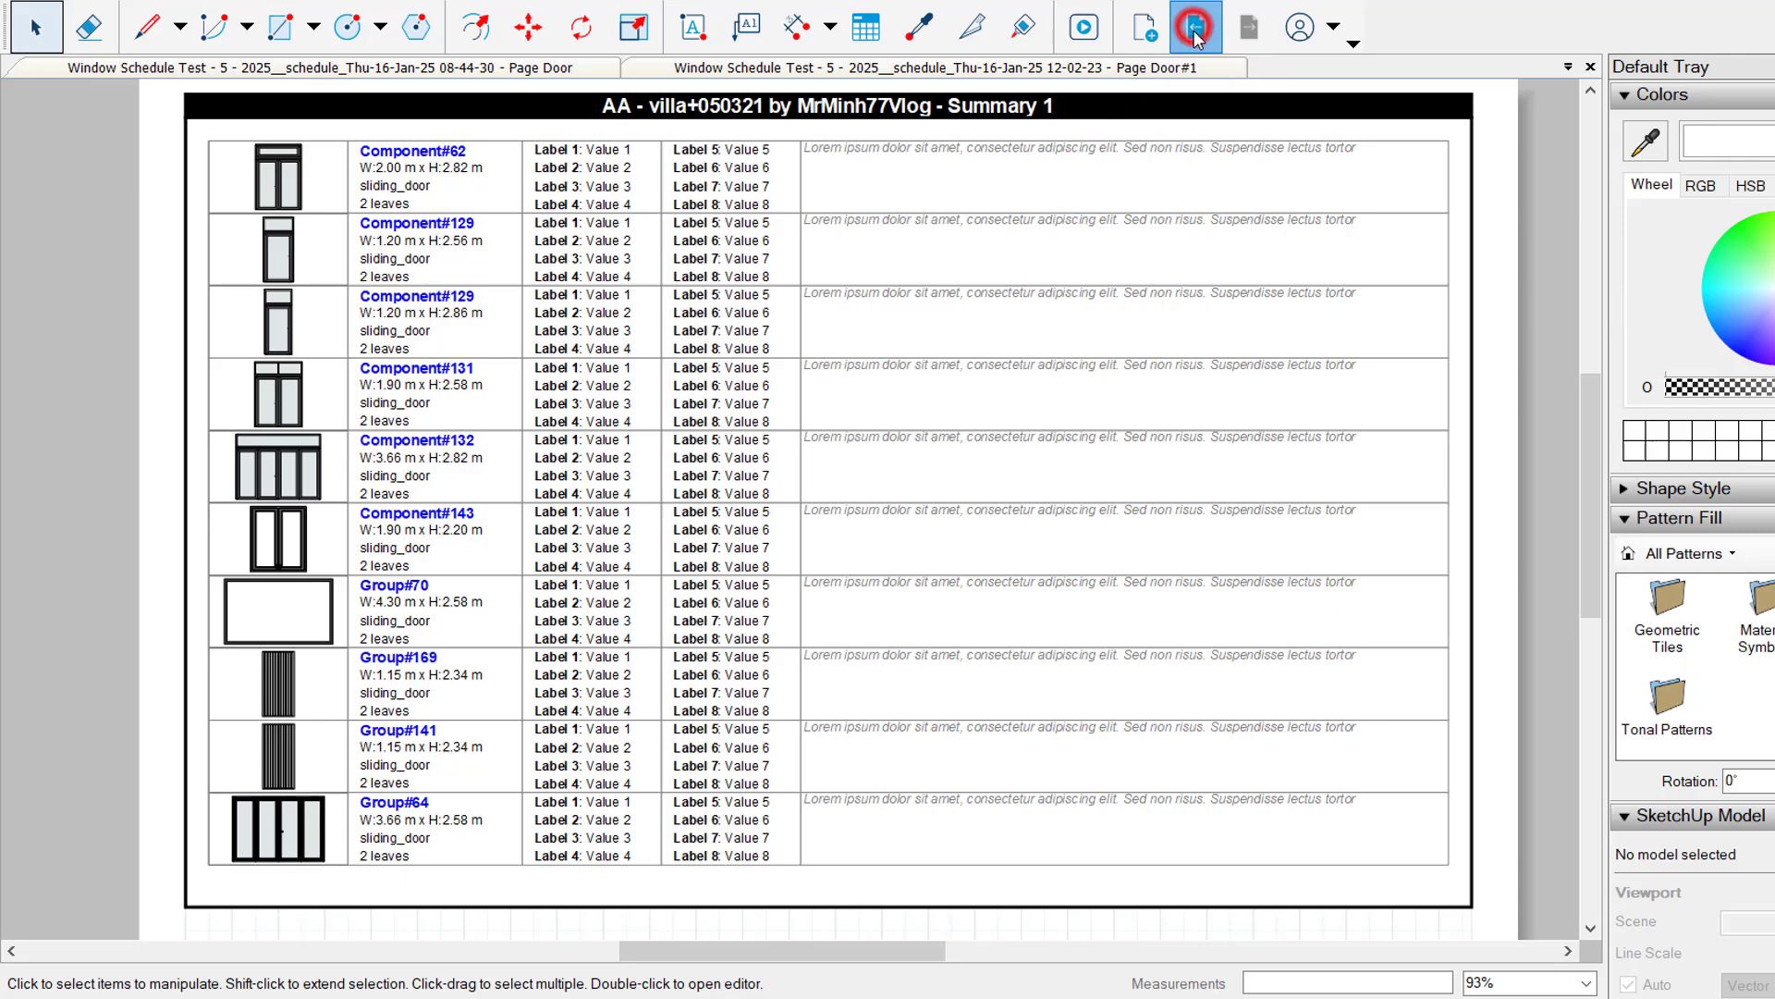
Step: Return to the Group#64 page and inspect its bottom view and dimensions up close
{"action": "left_click", "coordinate": [1196, 27]}
{"action": "scroll", "coordinate": [759, 451], "scroll_direction": "up", "scroll_amount": 5}
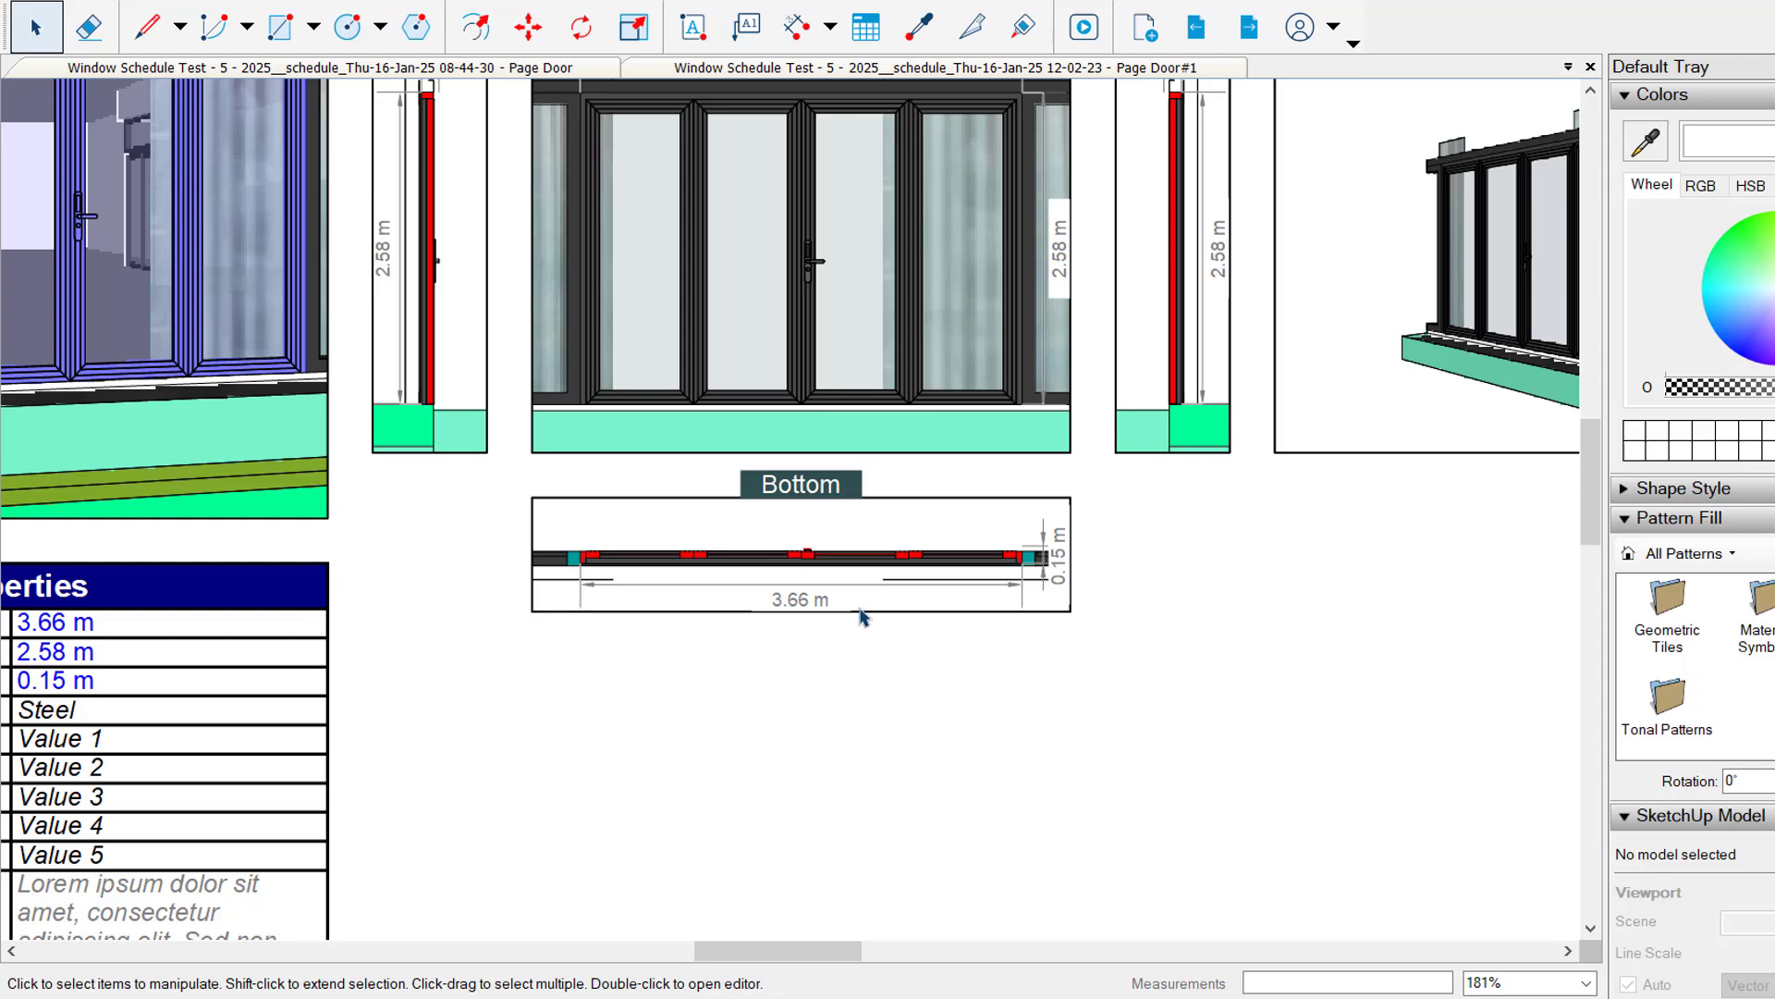
{"action": "scroll", "coordinate": [756, 514], "scroll_direction": "down", "scroll_amount": 5}
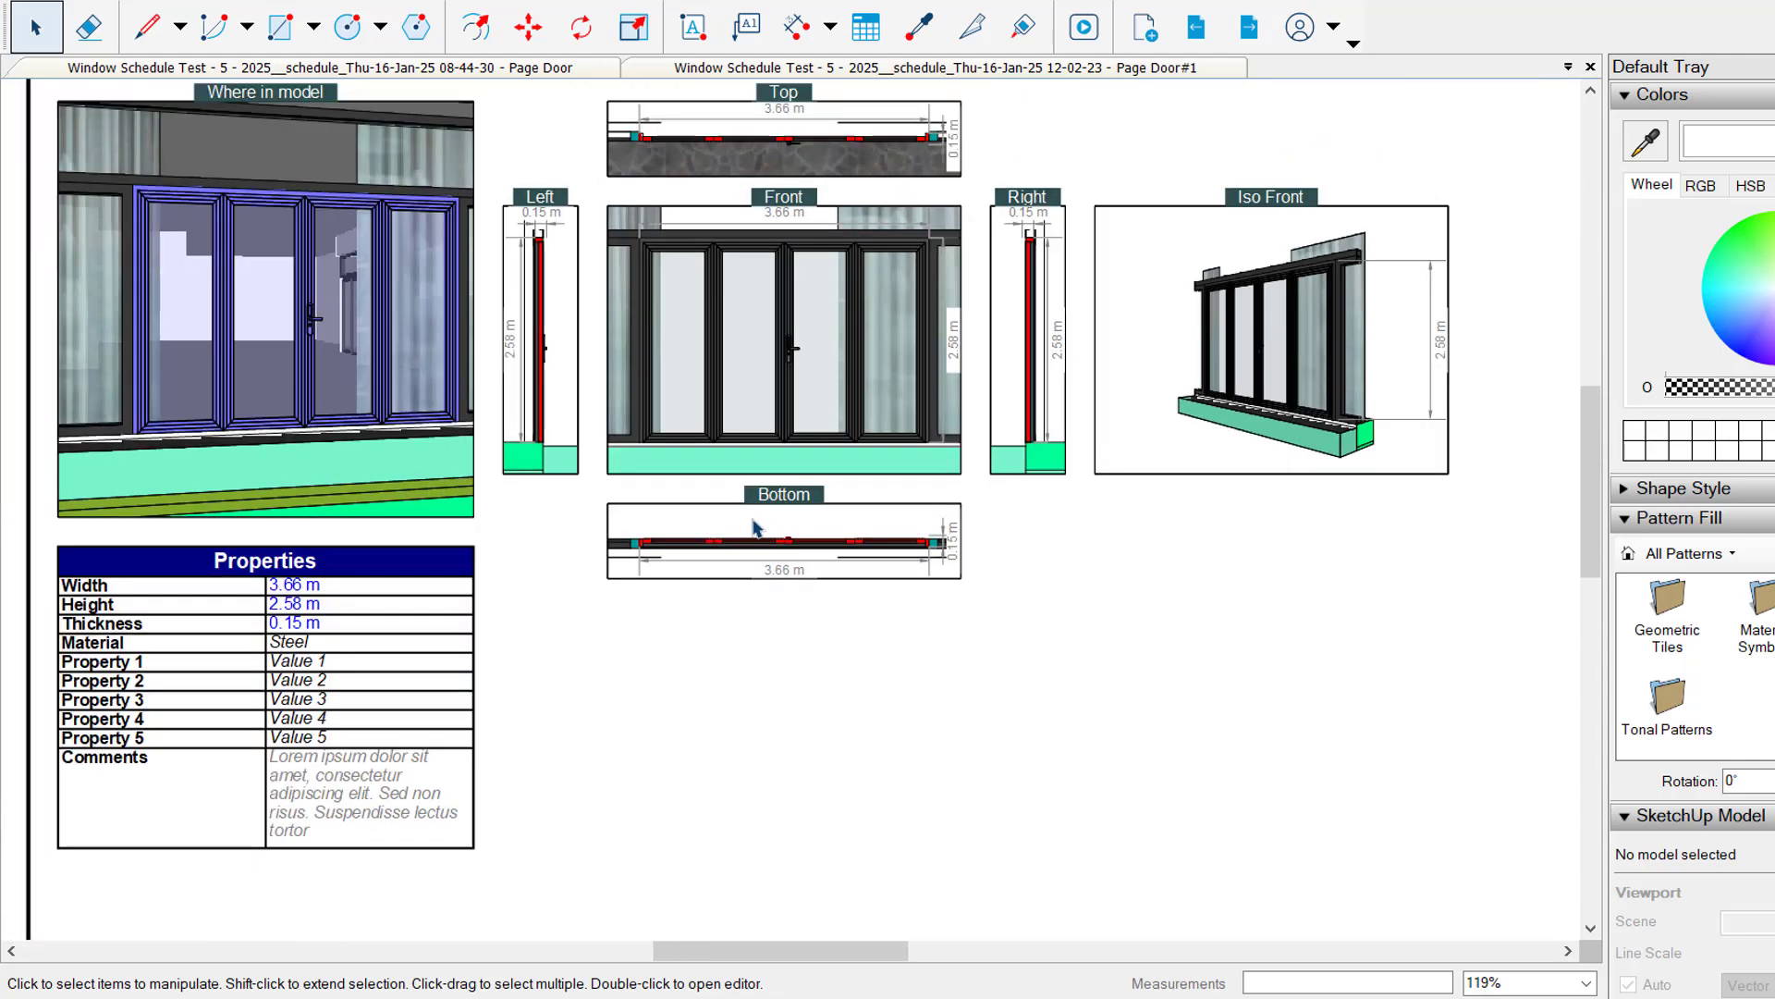
{"action": "scroll", "coordinate": [775, 545], "scroll_direction": "down", "scroll_amount": 1}
{"action": "scroll", "coordinate": [819, 506], "scroll_direction": "up", "scroll_amount": 3}
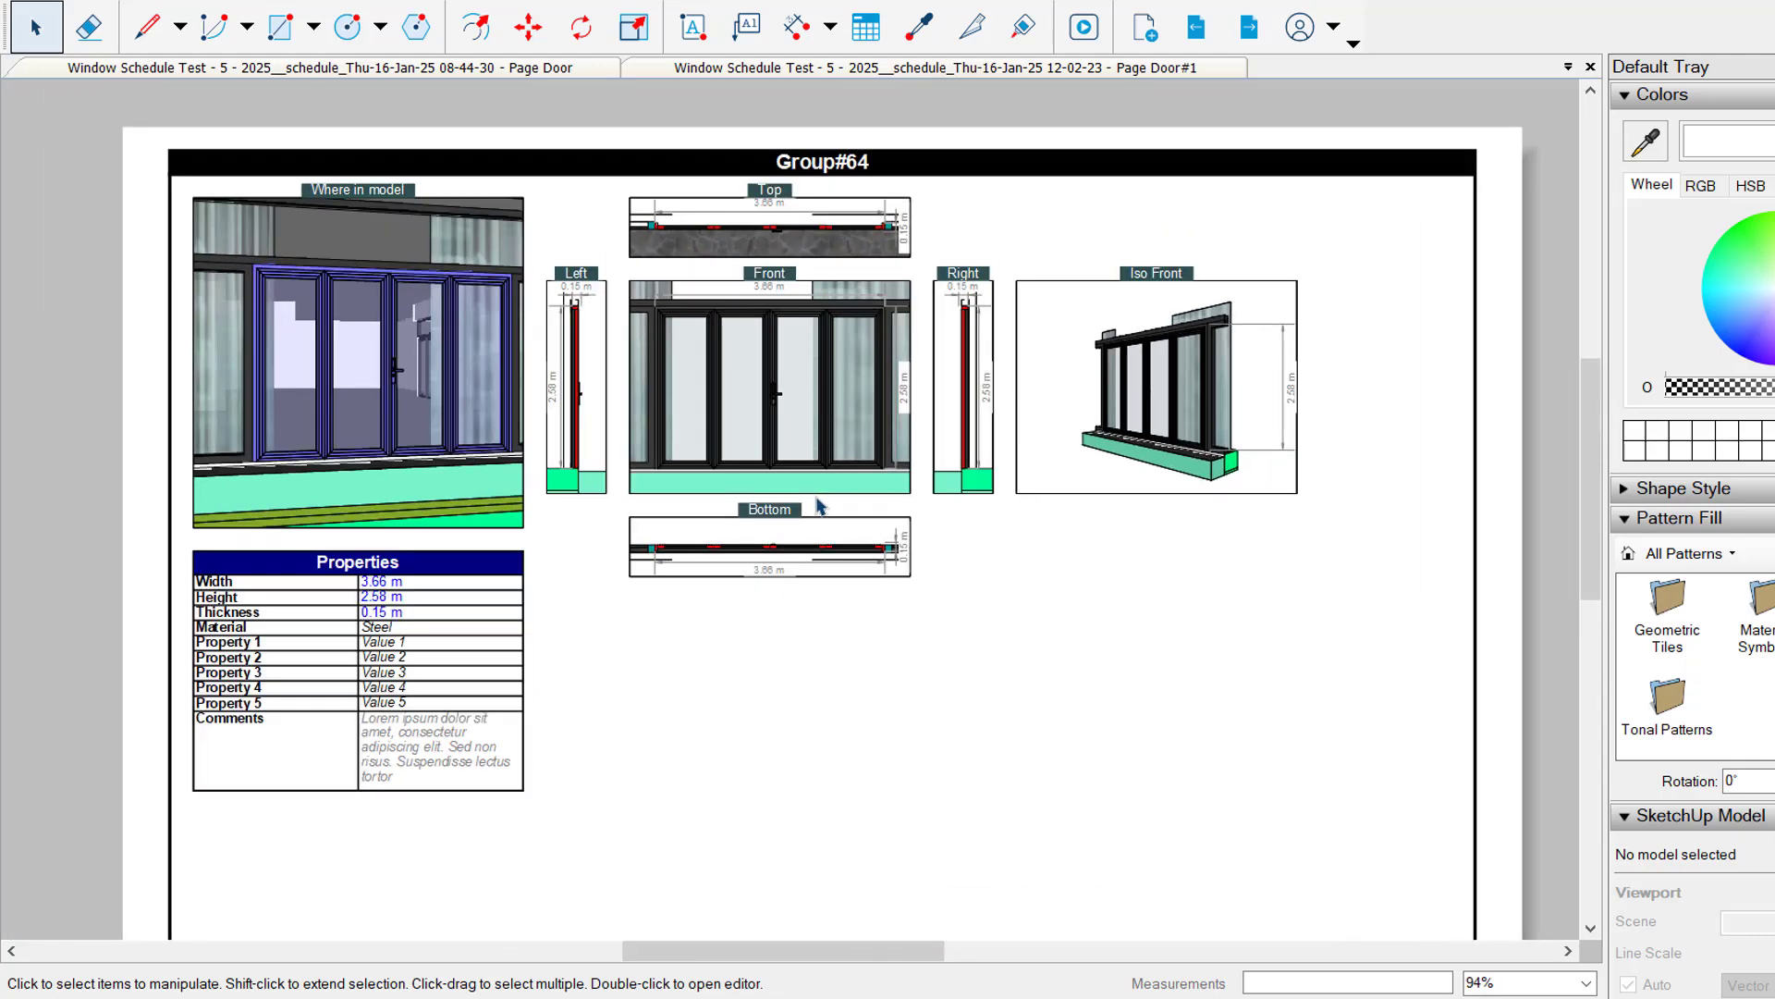
{"action": "scroll", "coordinate": [819, 506], "scroll_direction": "down", "scroll_amount": 2}
{"action": "scroll", "coordinate": [906, 728], "scroll_direction": "up", "scroll_amount": 1}
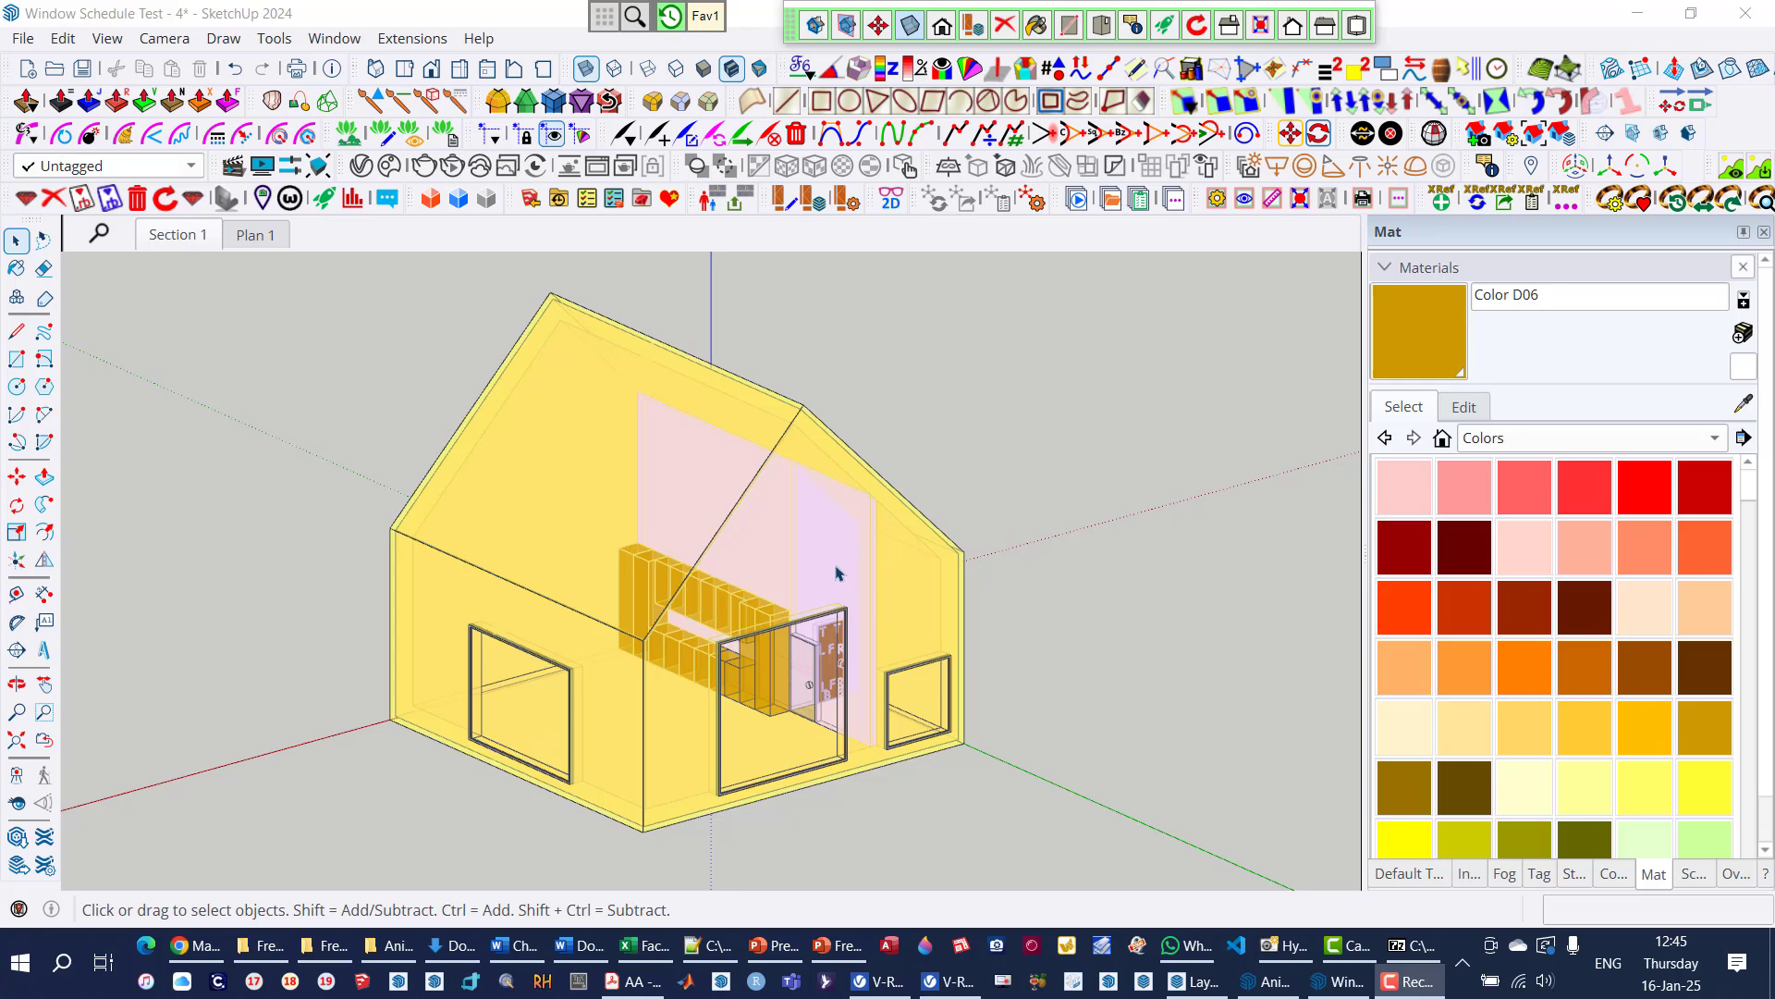
Step: Enable Plan Views, Iso Global Page and Element 2D Pages in the global schedule configuration for the house model, and launch the generation
{"action": "scroll", "coordinate": [714, 556], "scroll_direction": "down", "scroll_amount": 1}
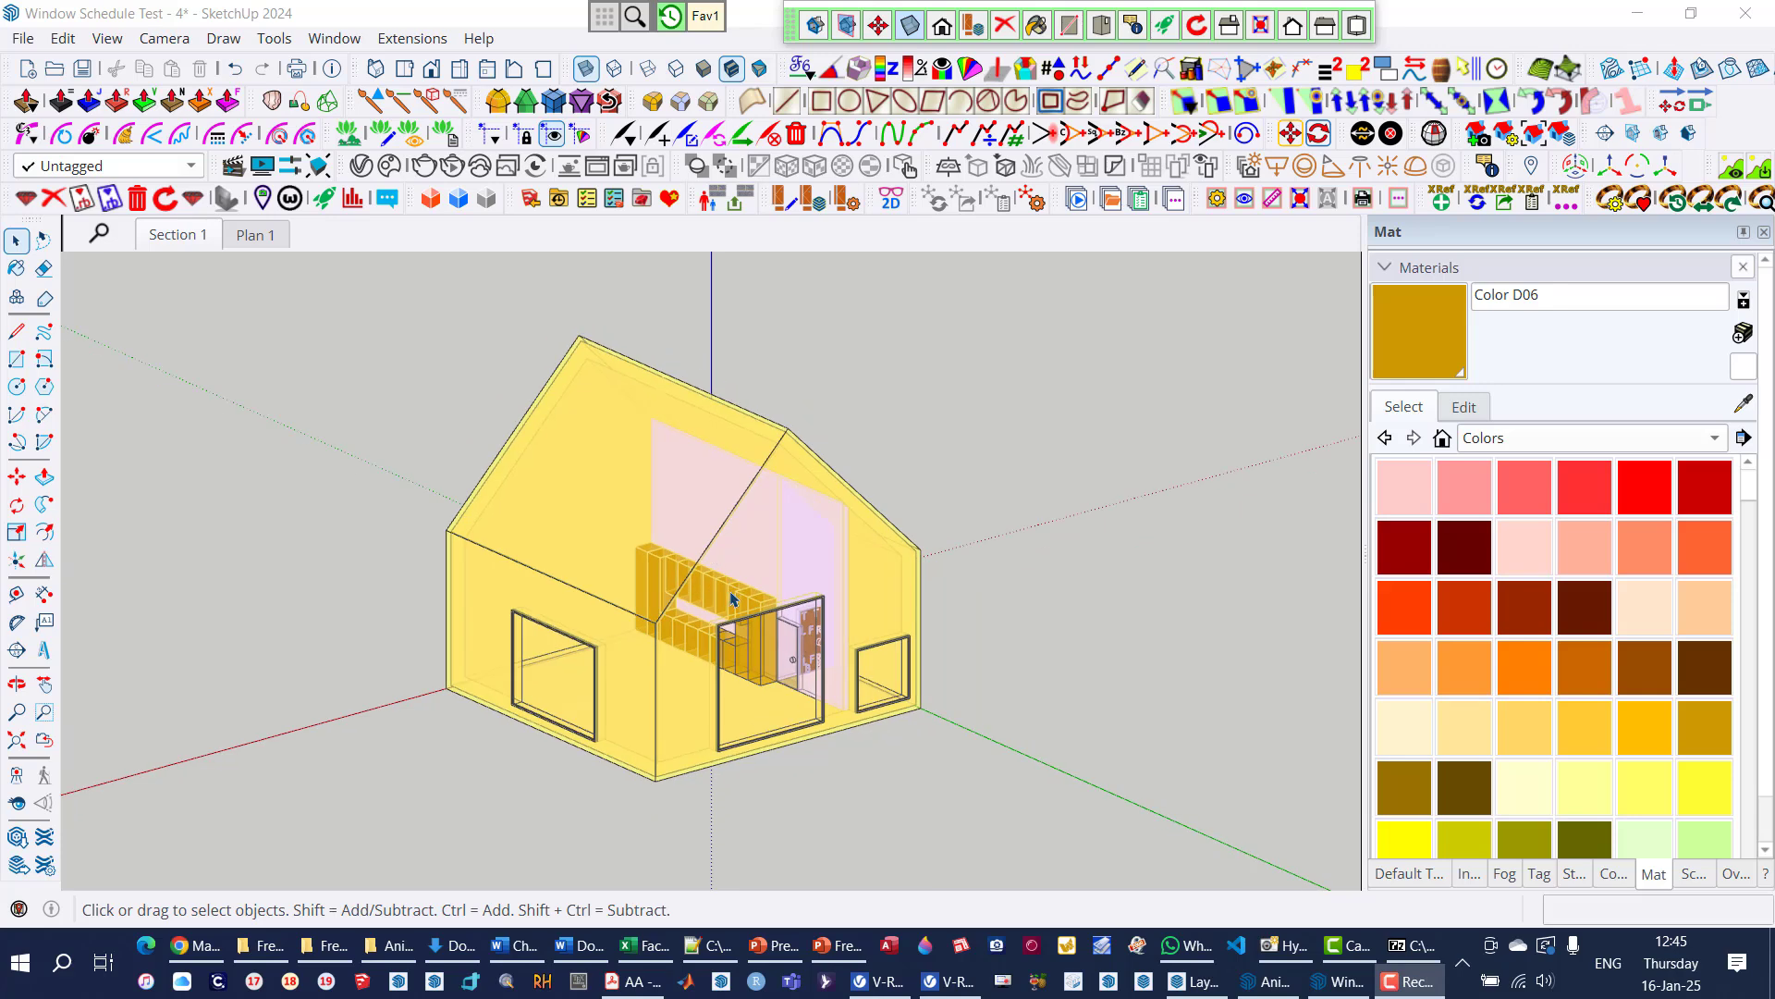
{"action": "scroll", "coordinate": [733, 600], "scroll_direction": "down", "scroll_amount": 1}
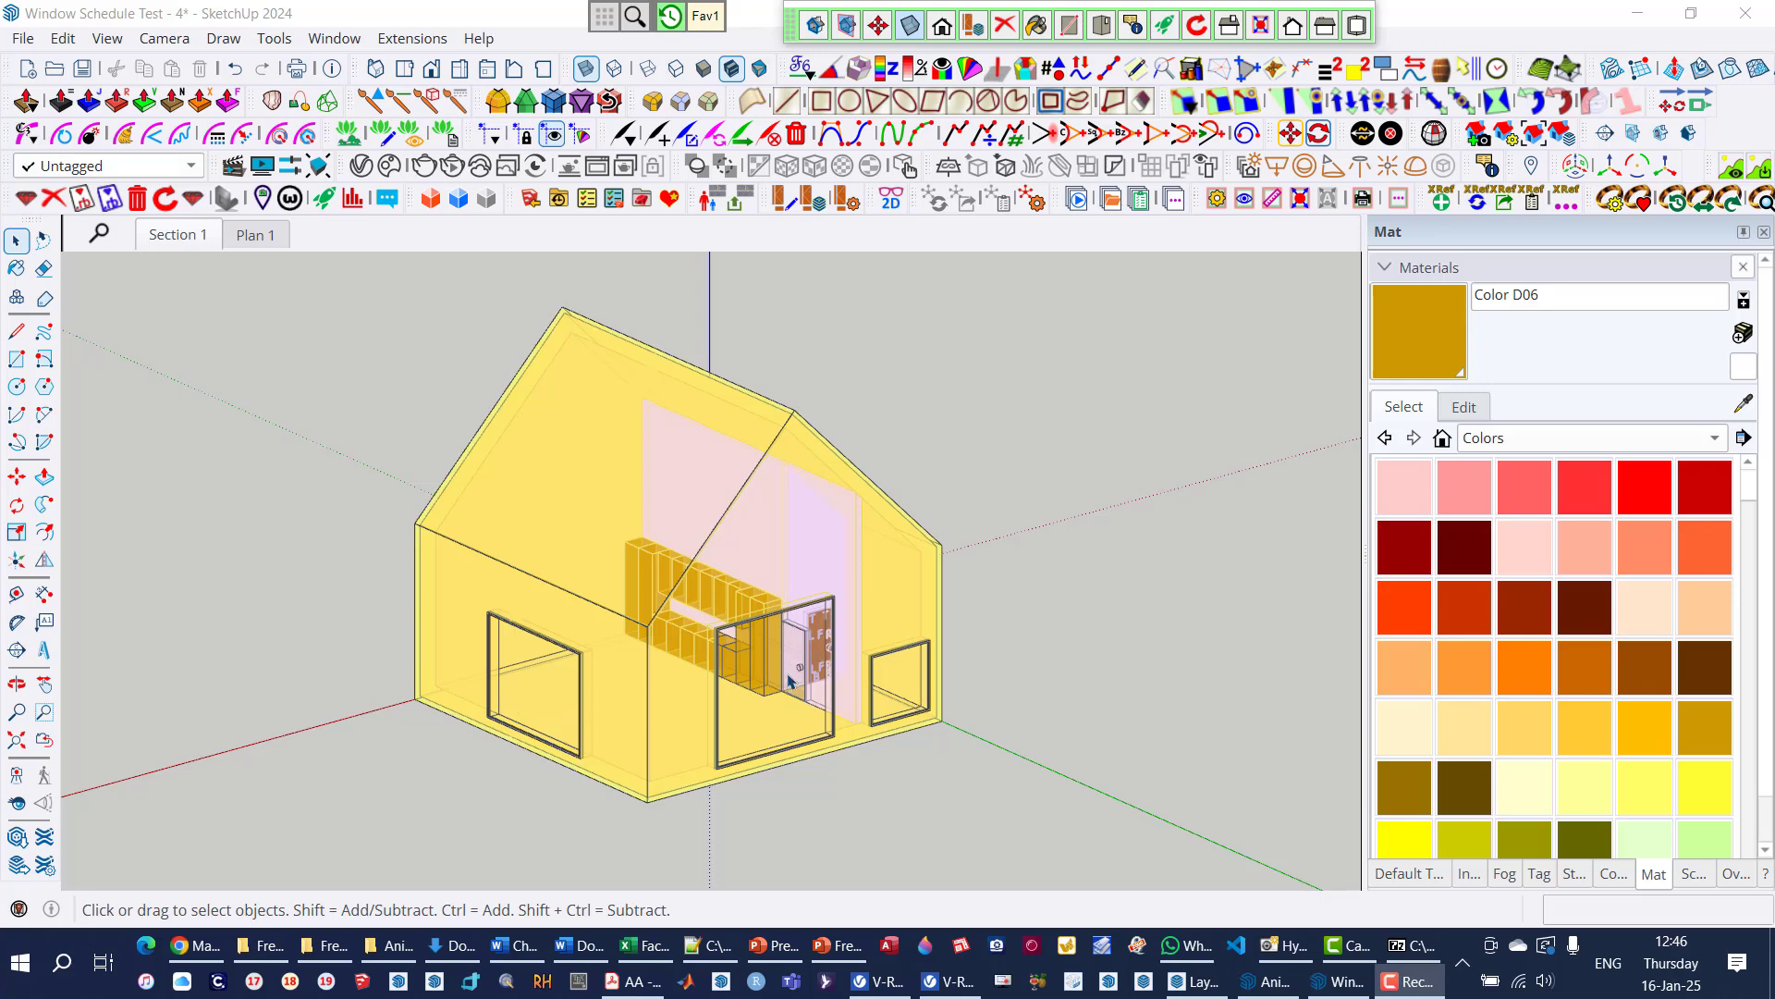
{"action": "left_click", "coordinate": [820, 204]}
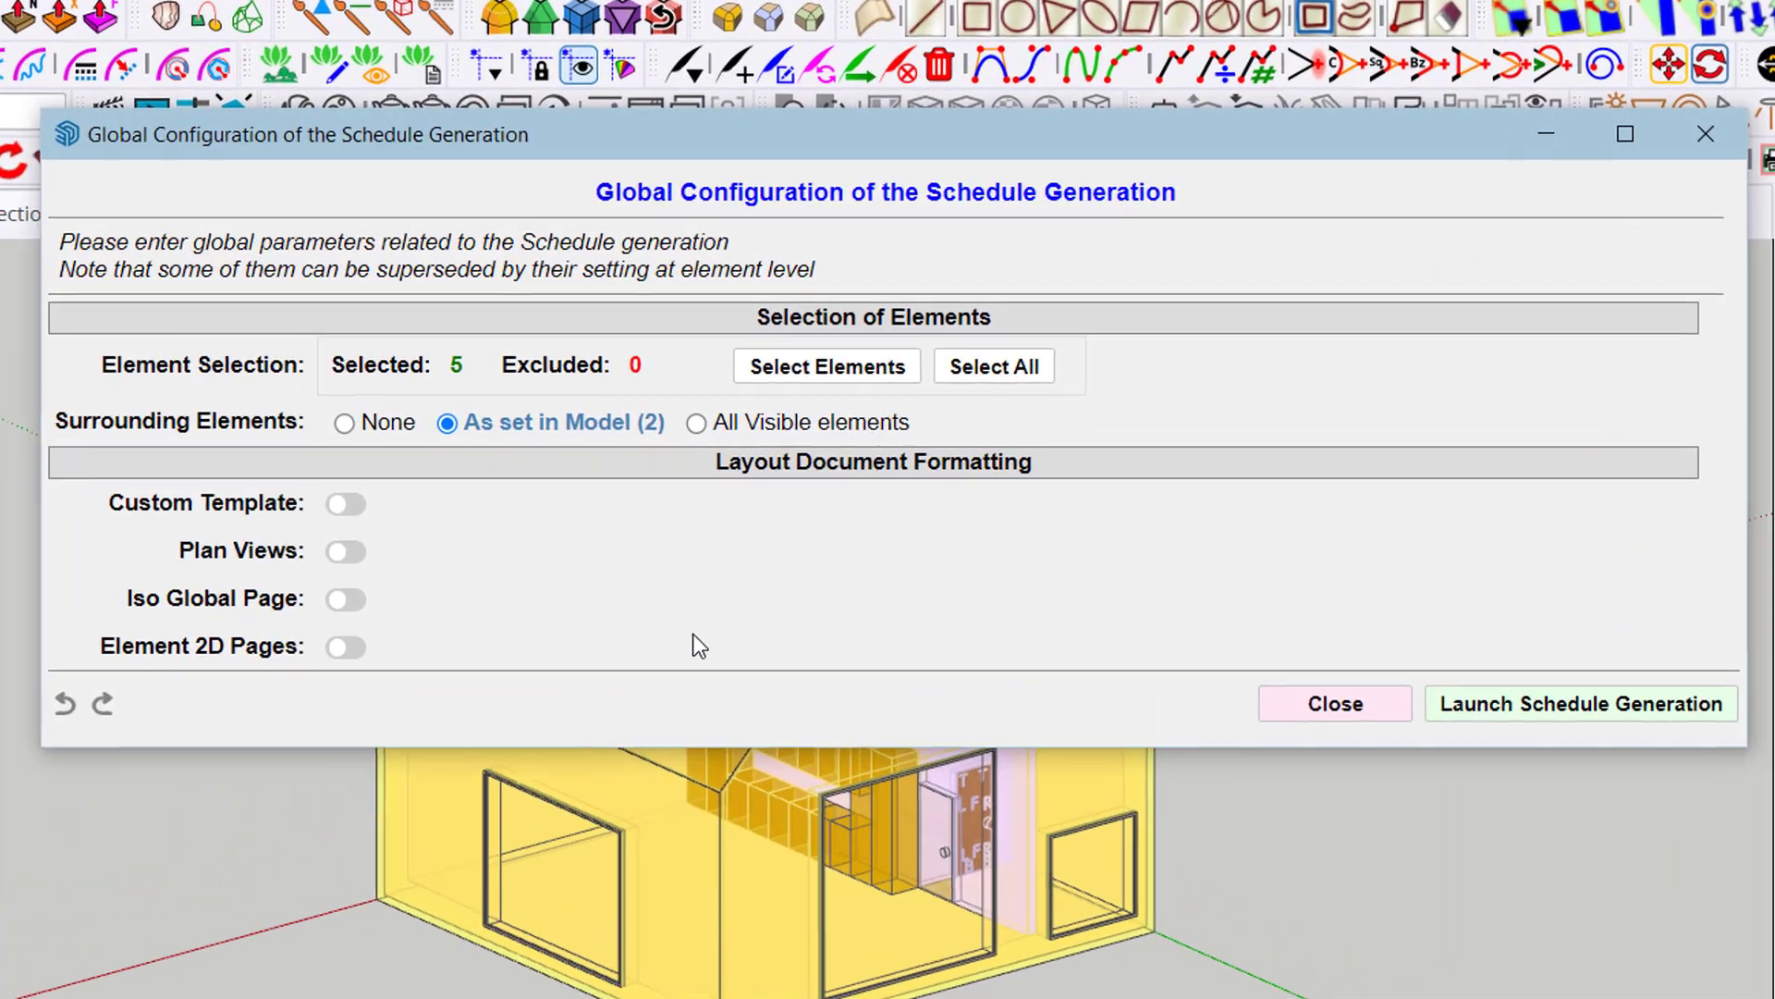
{"action": "left_click", "coordinate": [344, 554]}
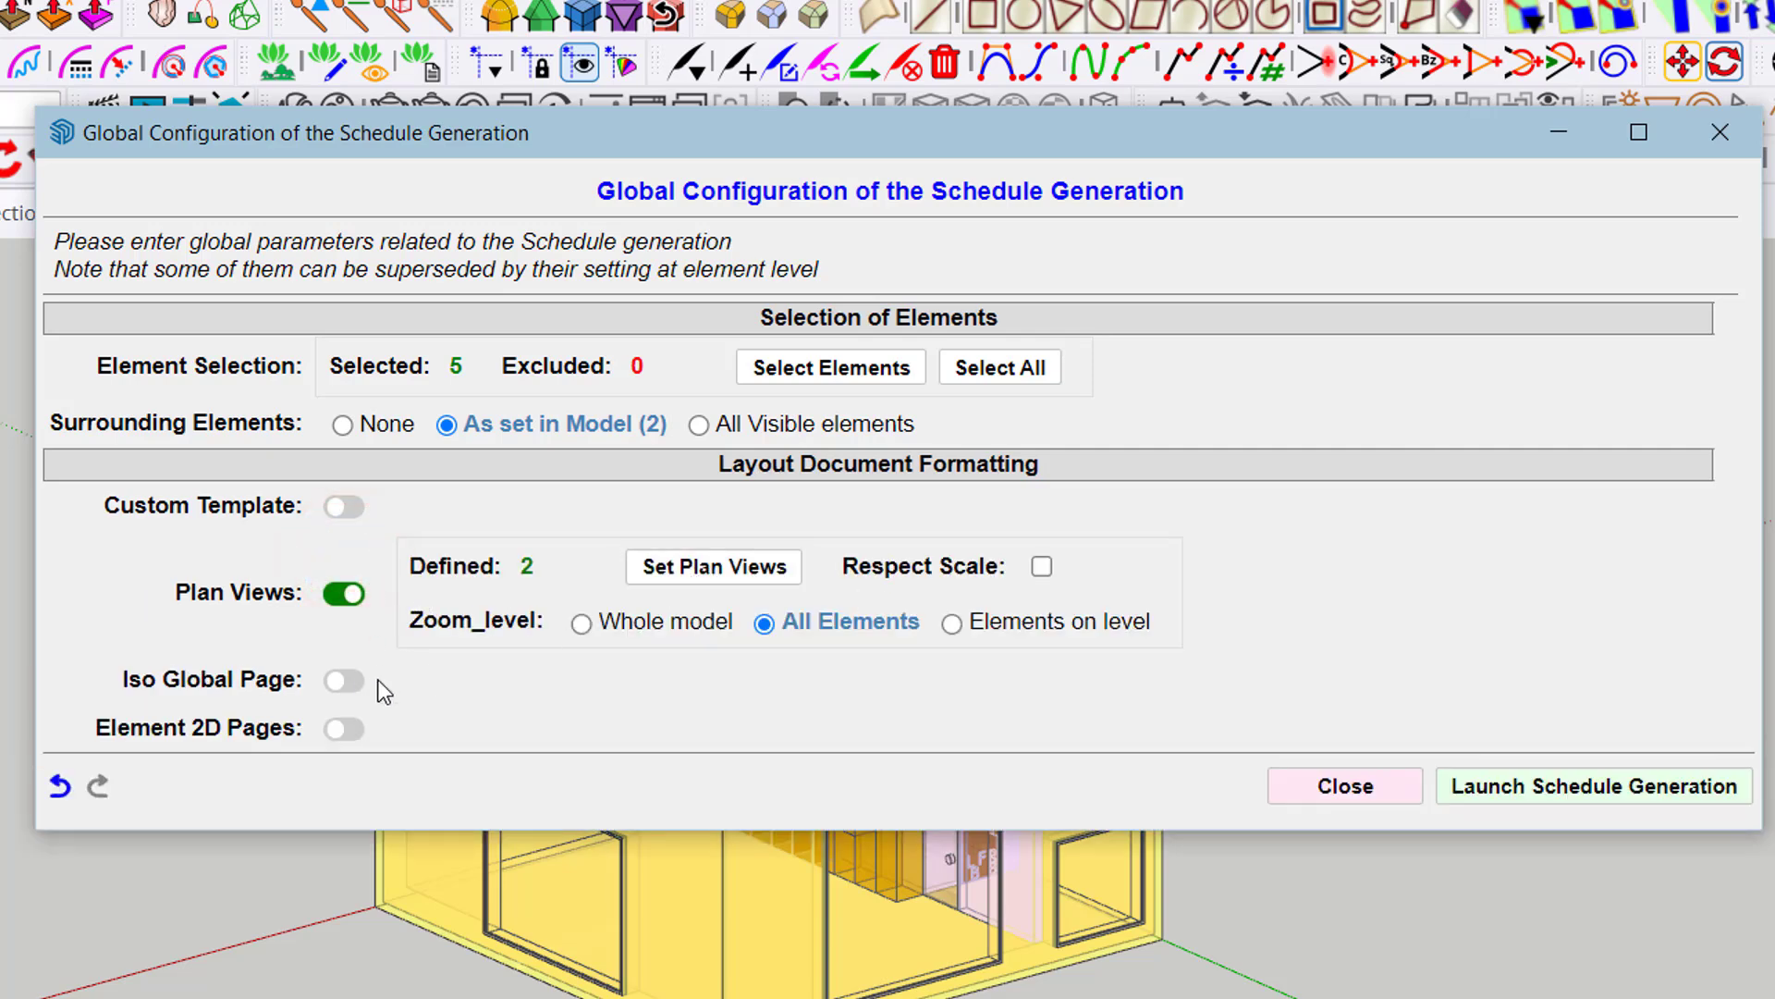
{"action": "left_click", "coordinate": [344, 680]}
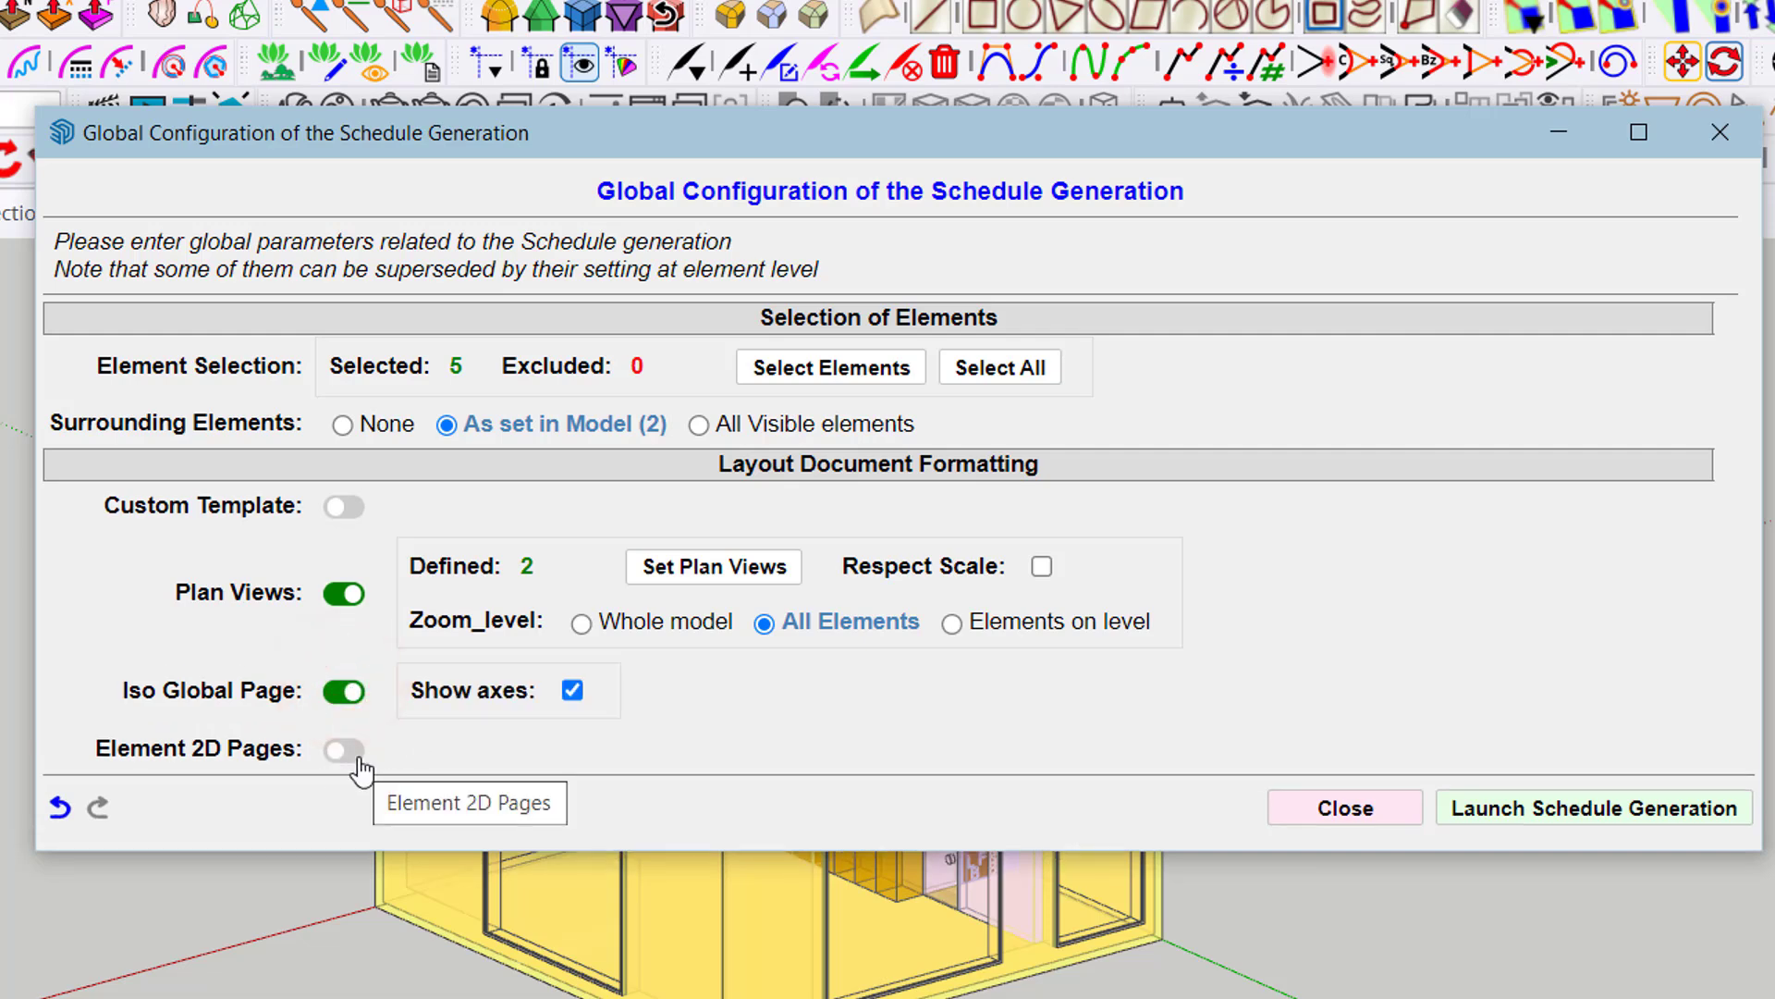
{"action": "left_click", "coordinate": [344, 749]}
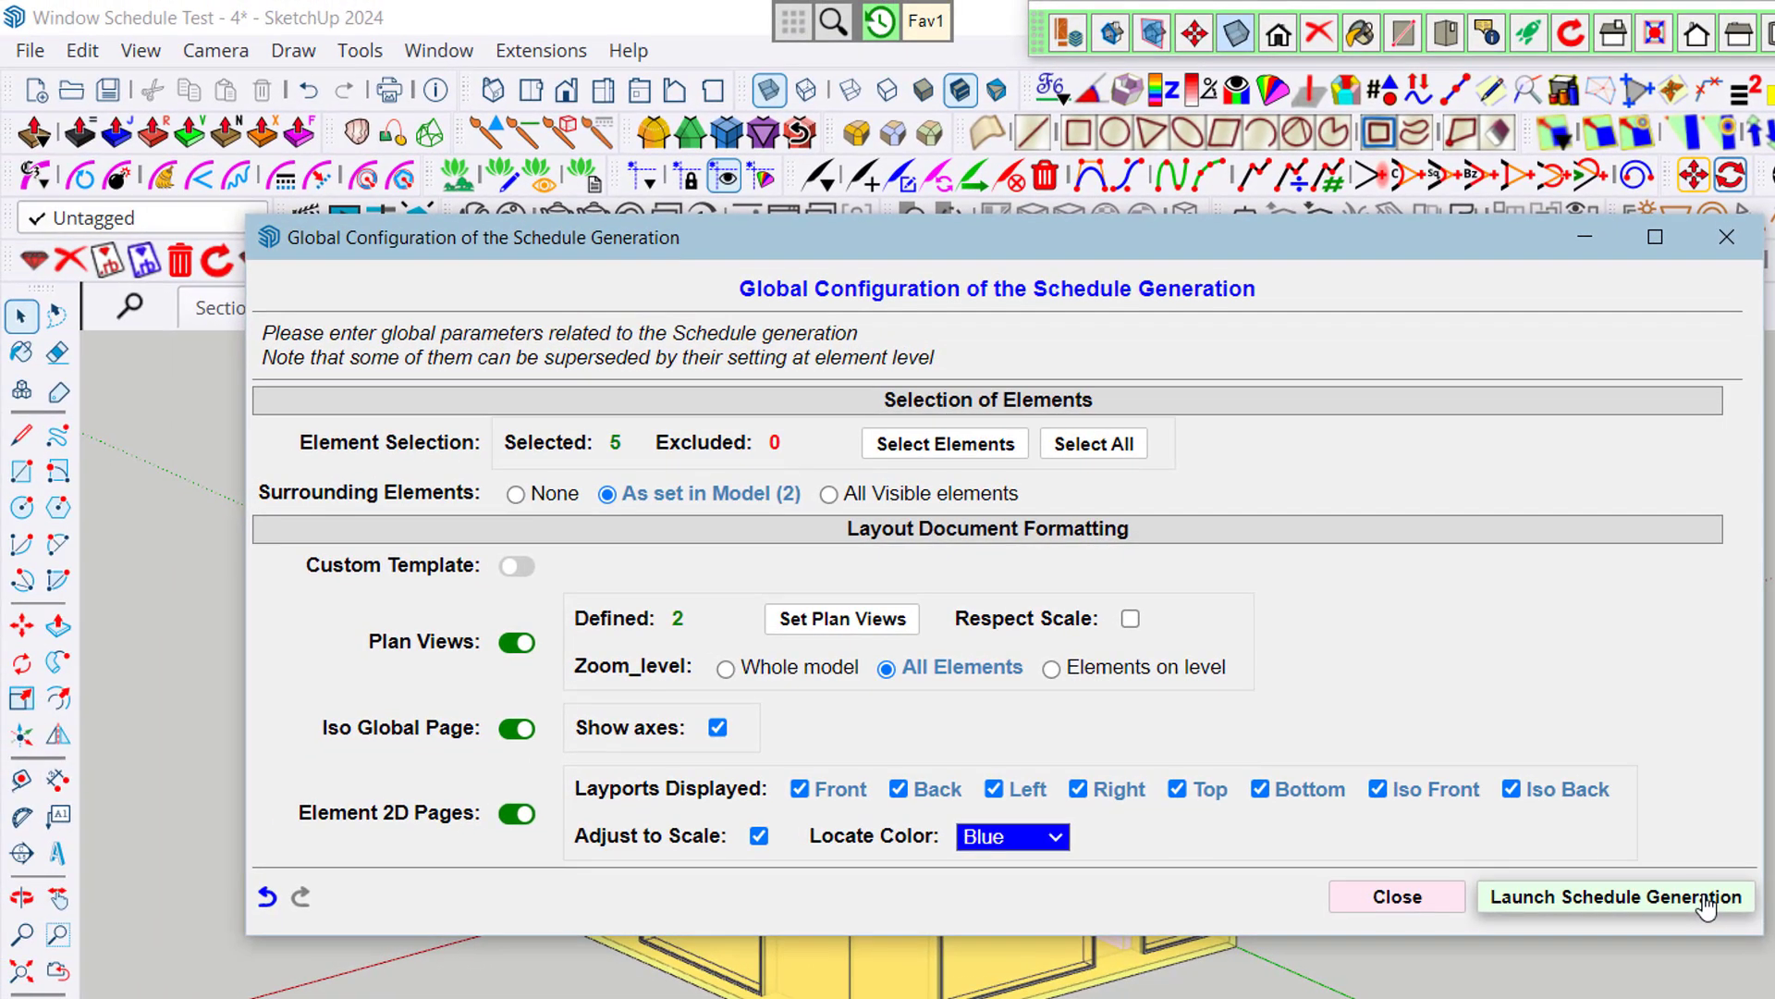
{"action": "left_click", "coordinate": [1725, 886]}
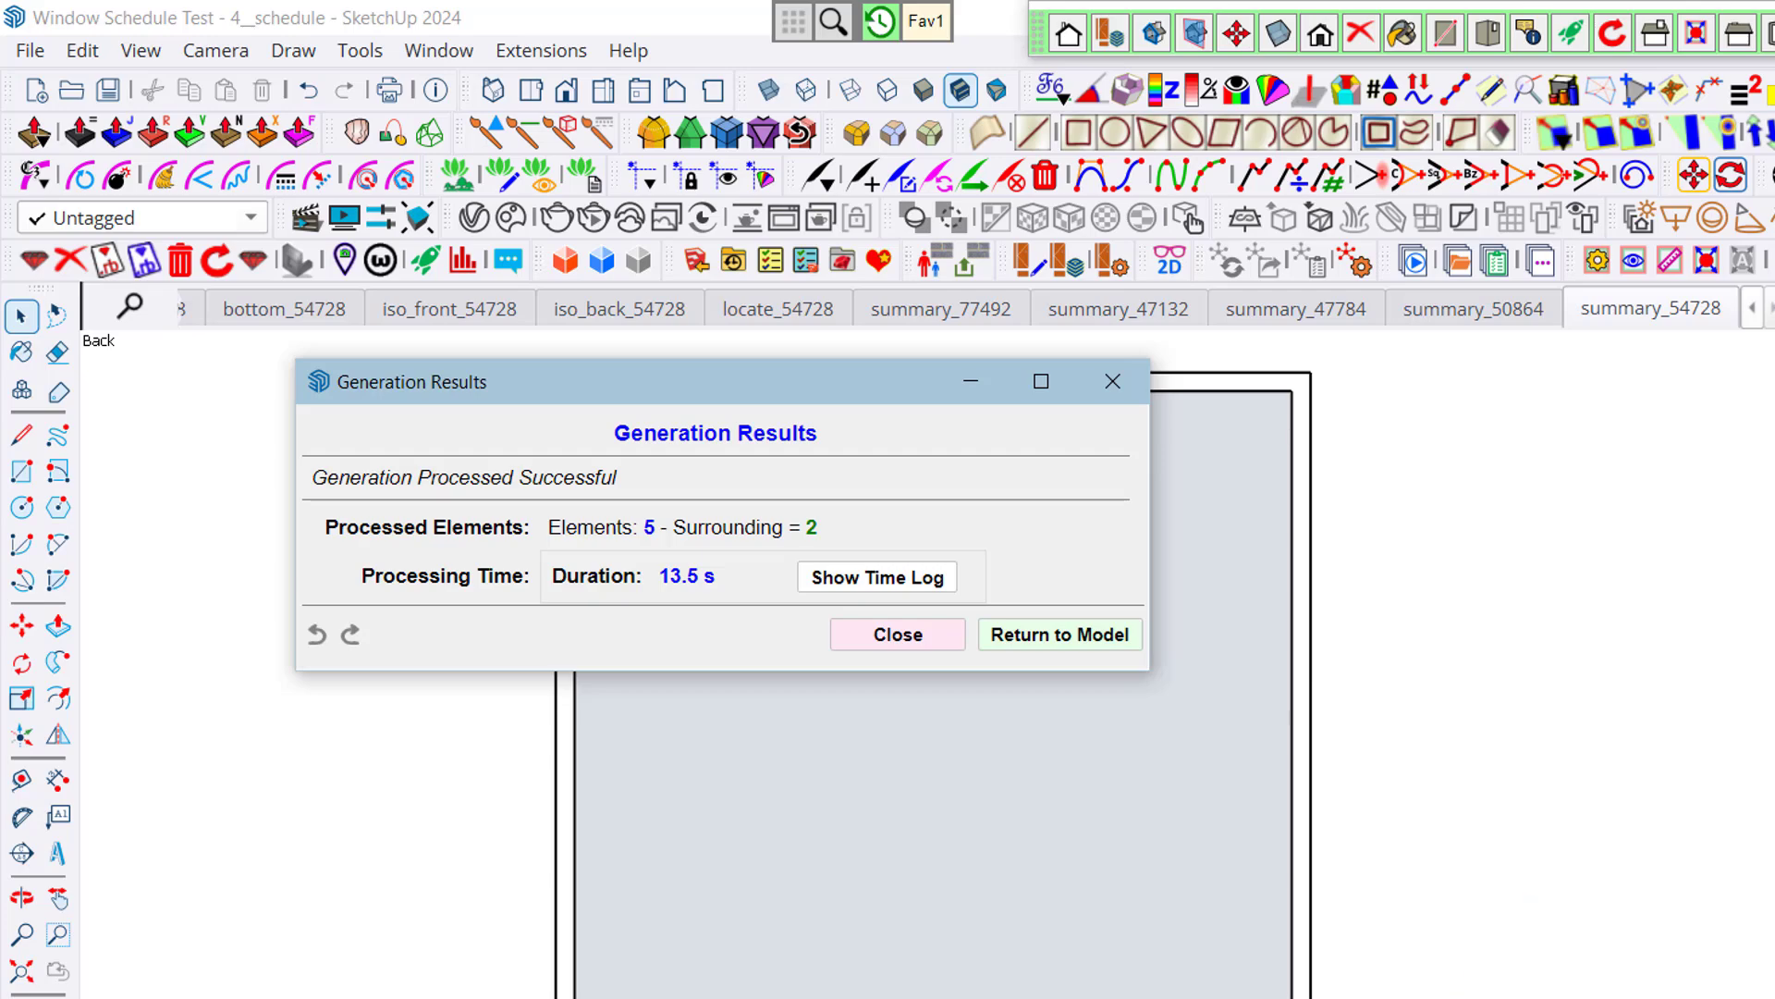
Step: Switch to the generated LayOut document and inspect the Door#1 and Door labels on the Plan RDC page
{"action": "left_click", "coordinate": [1226, 995]}
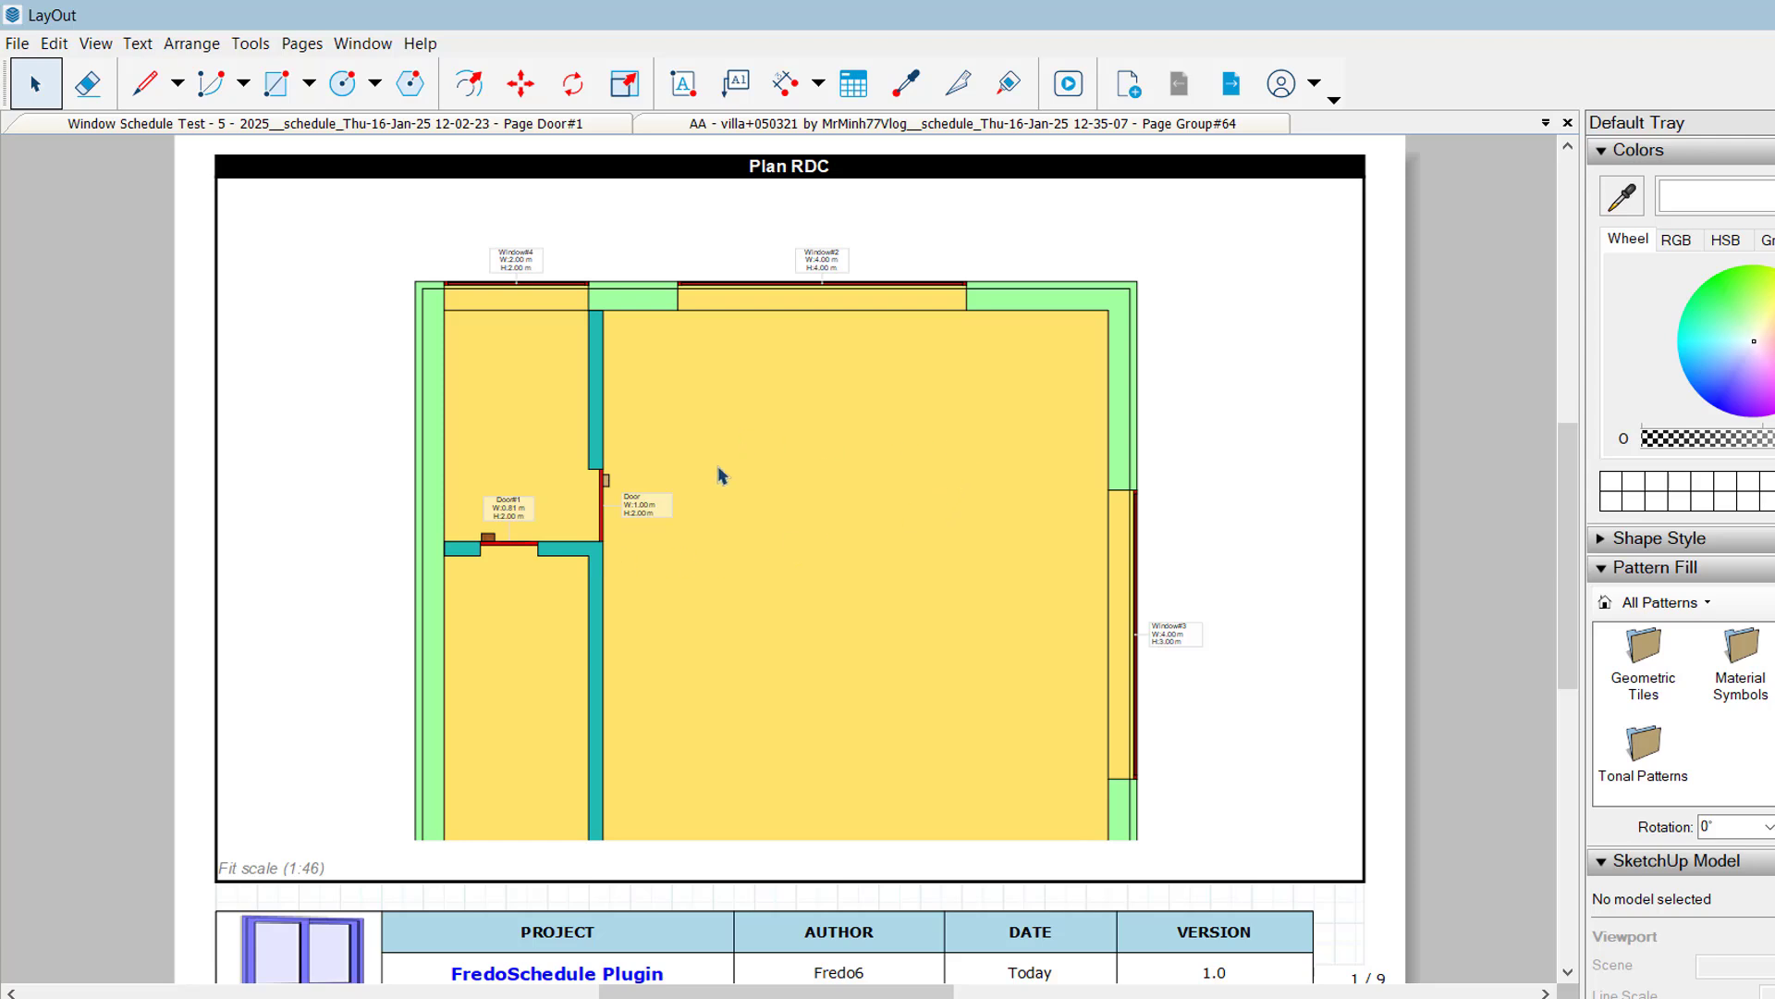
{"action": "scroll", "coordinate": [531, 578], "scroll_direction": "up", "scroll_amount": 4}
{"action": "scroll", "coordinate": [521, 538], "scroll_direction": "up", "scroll_amount": 6}
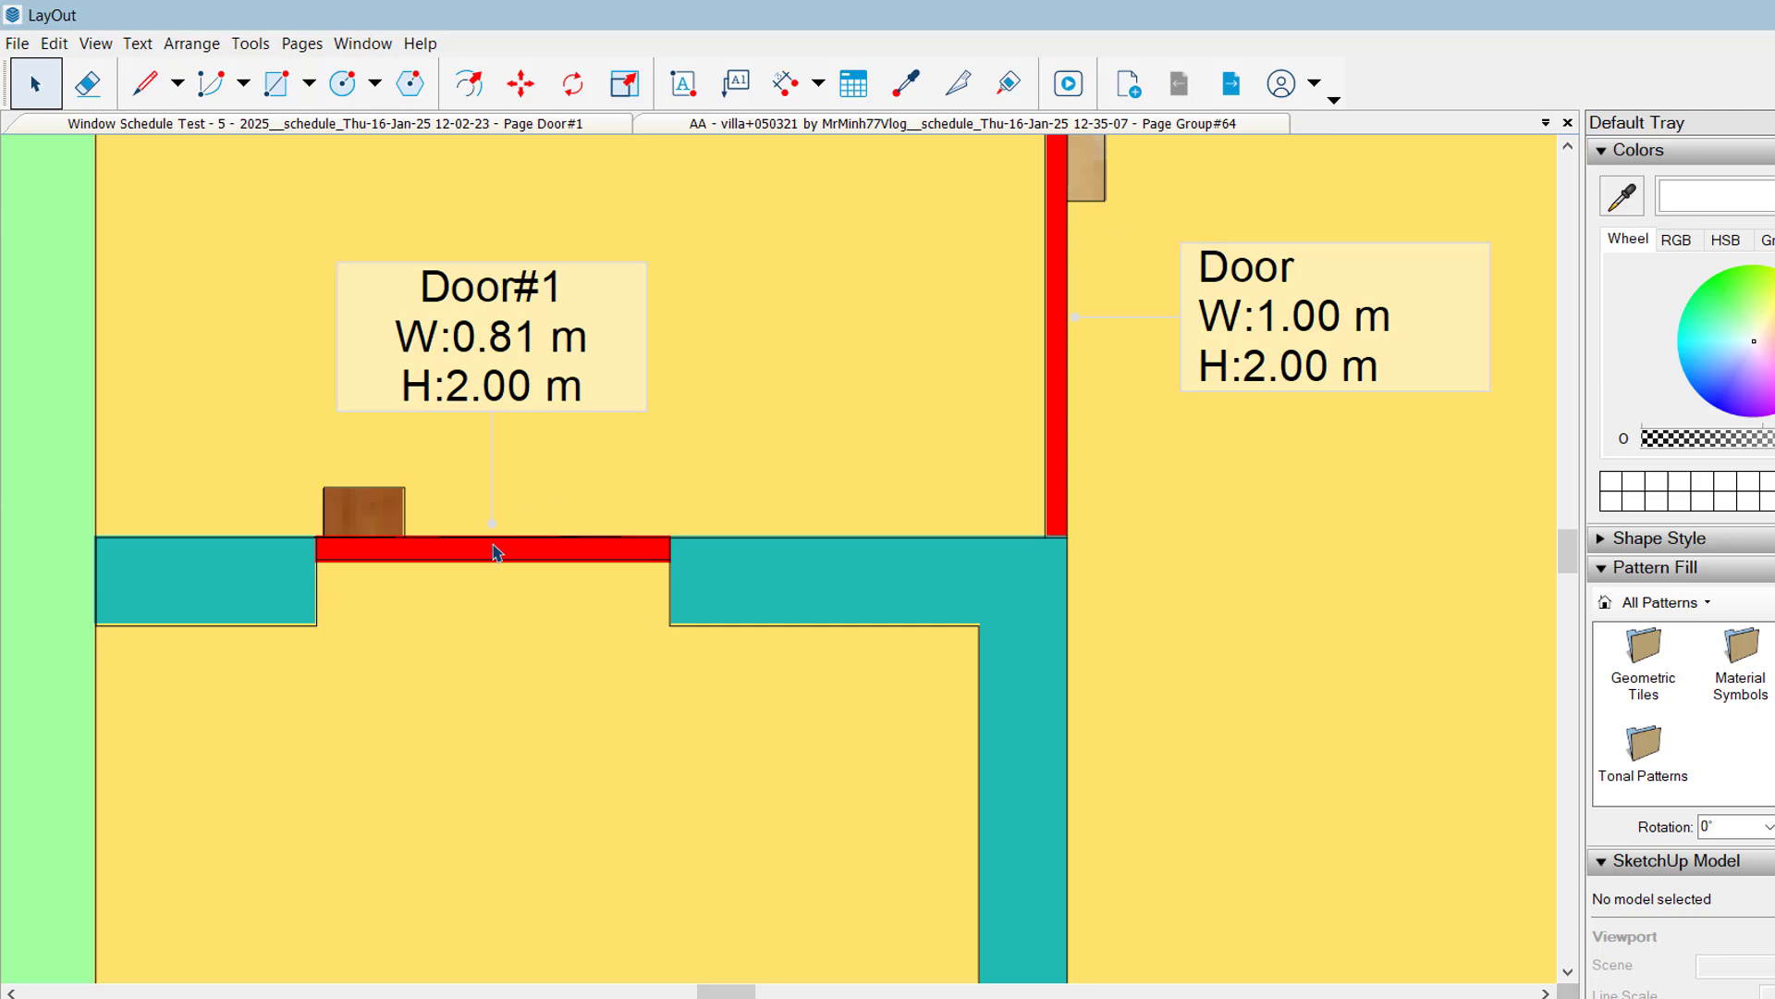
Step: Review the whole Plan RDC page and page forward through the upper-level plan to the isometric overview of all elements
{"action": "scroll", "coordinate": [589, 552], "scroll_direction": "down", "scroll_amount": 6}
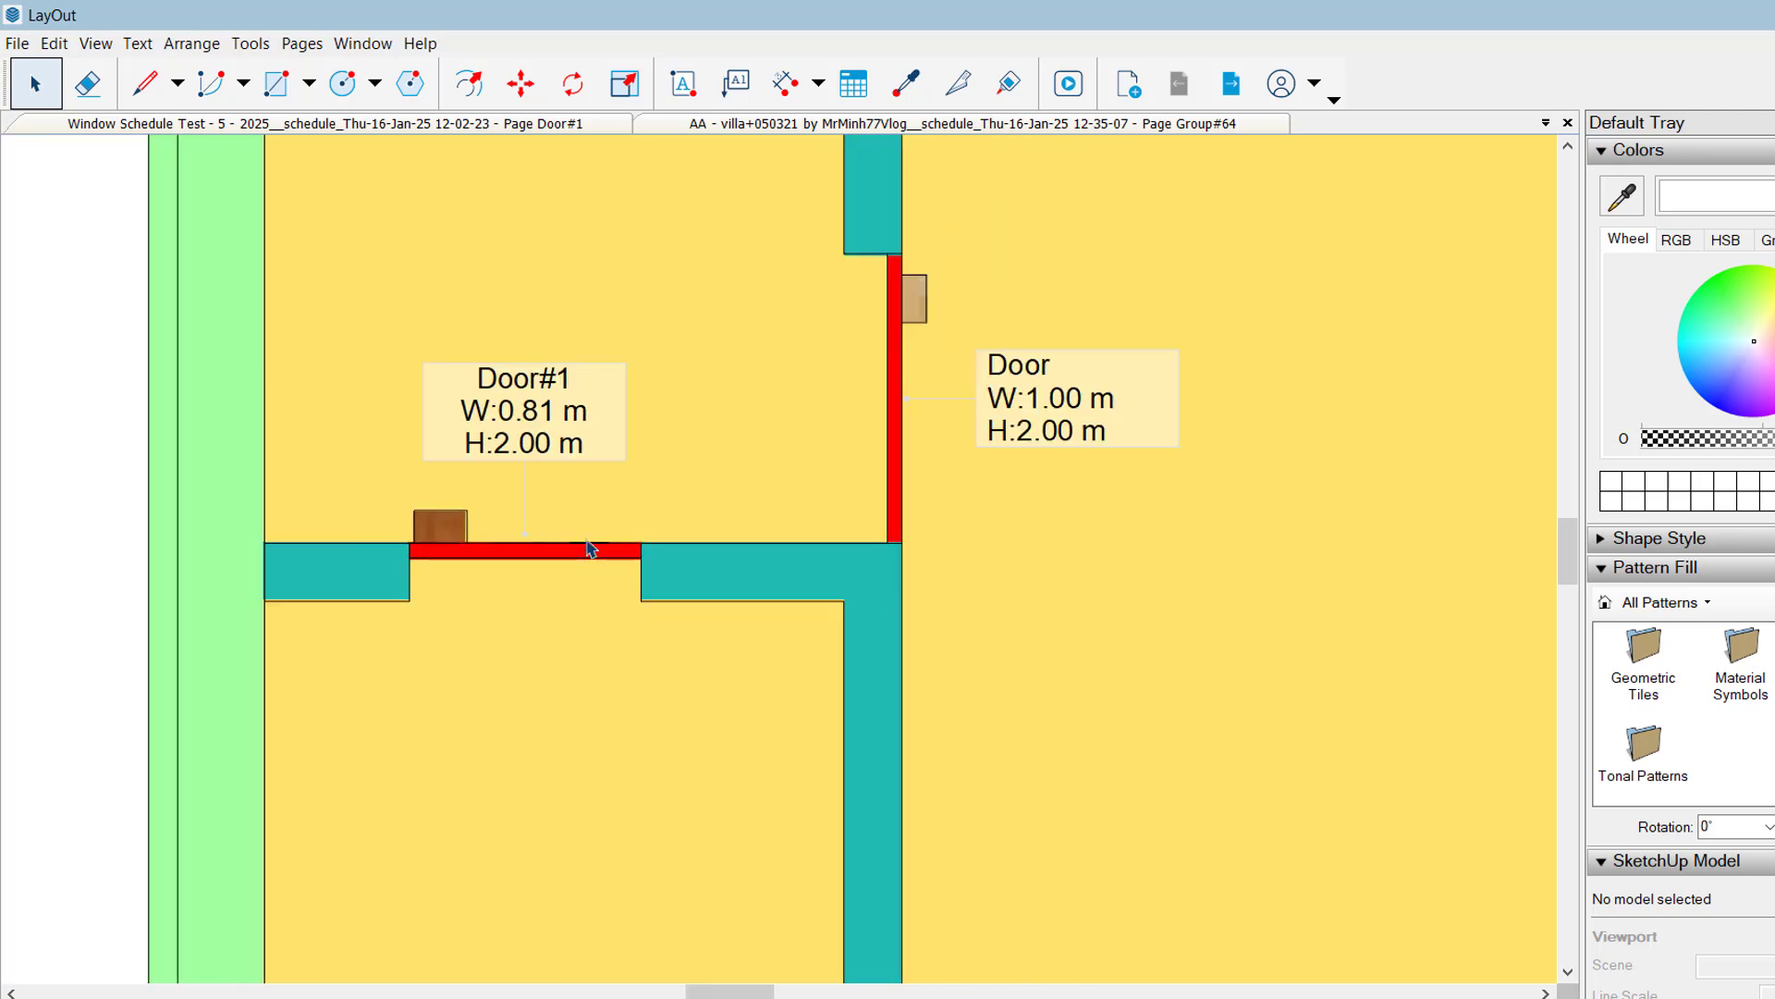
{"action": "scroll", "coordinate": [593, 549], "scroll_direction": "down", "scroll_amount": 2}
{"action": "scroll", "coordinate": [592, 549], "scroll_direction": "up", "scroll_amount": 2}
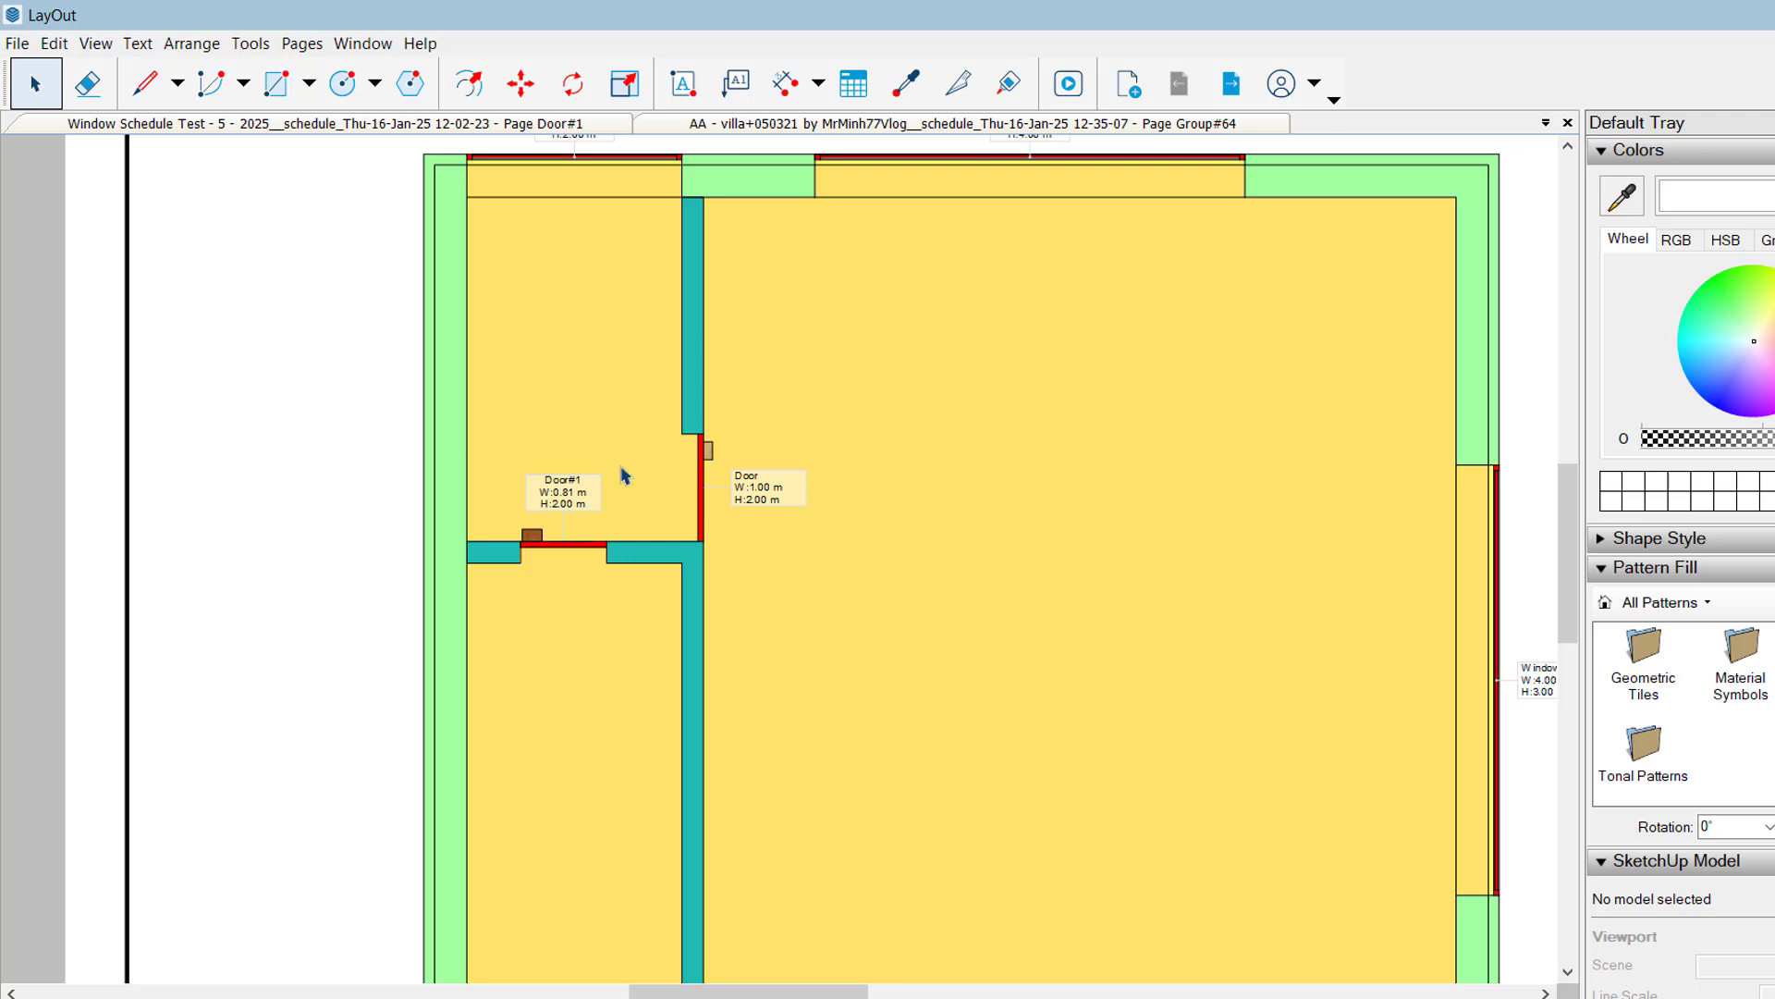
{"action": "scroll", "coordinate": [624, 476], "scroll_direction": "down", "scroll_amount": 2}
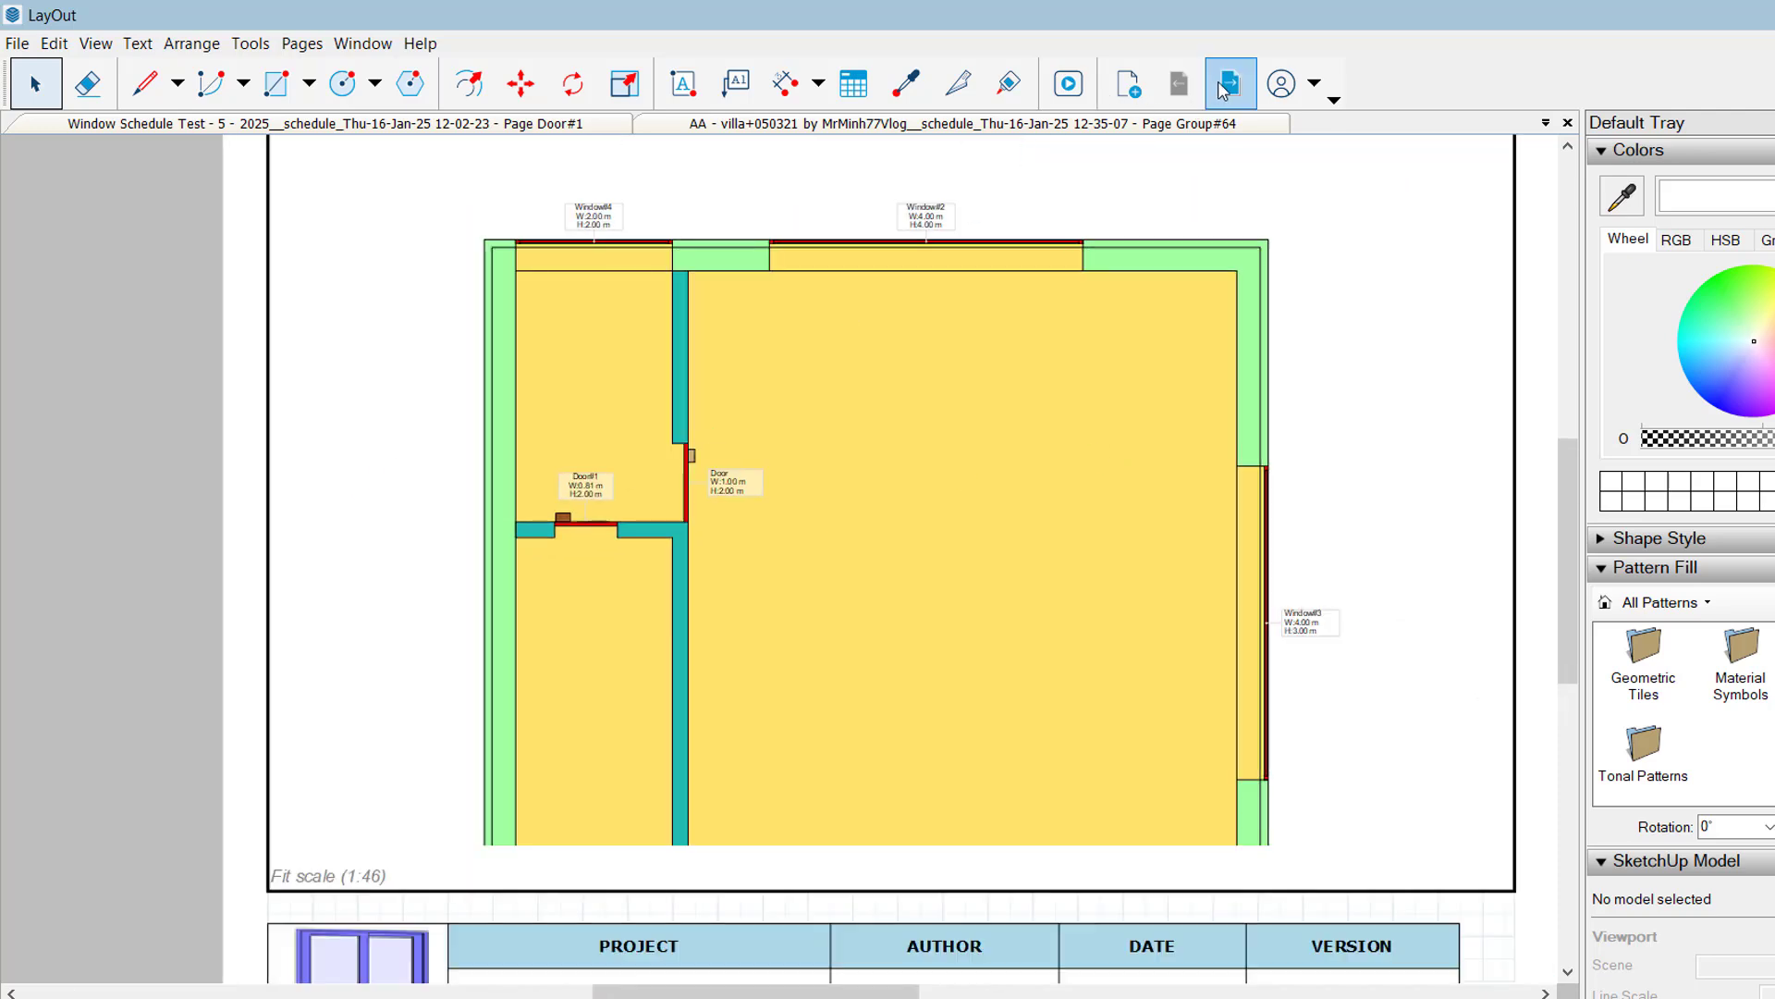
{"action": "left_click", "coordinate": [1227, 86]}
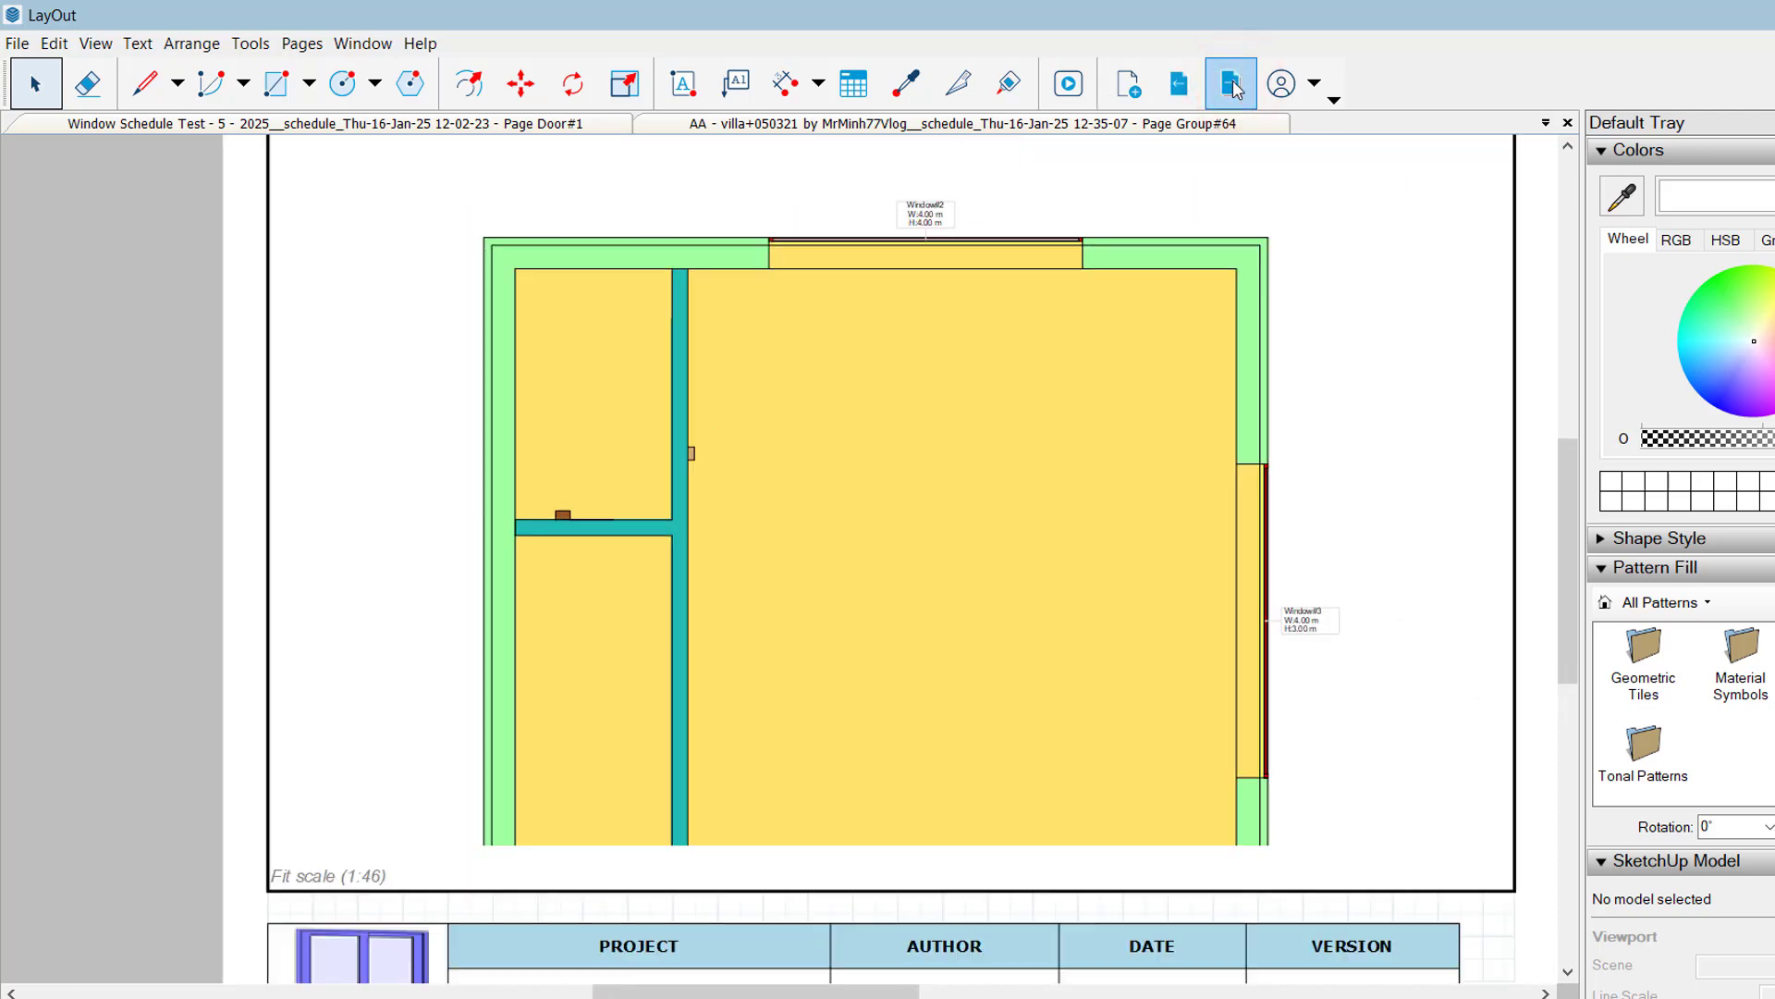
{"action": "left_click", "coordinate": [1232, 87]}
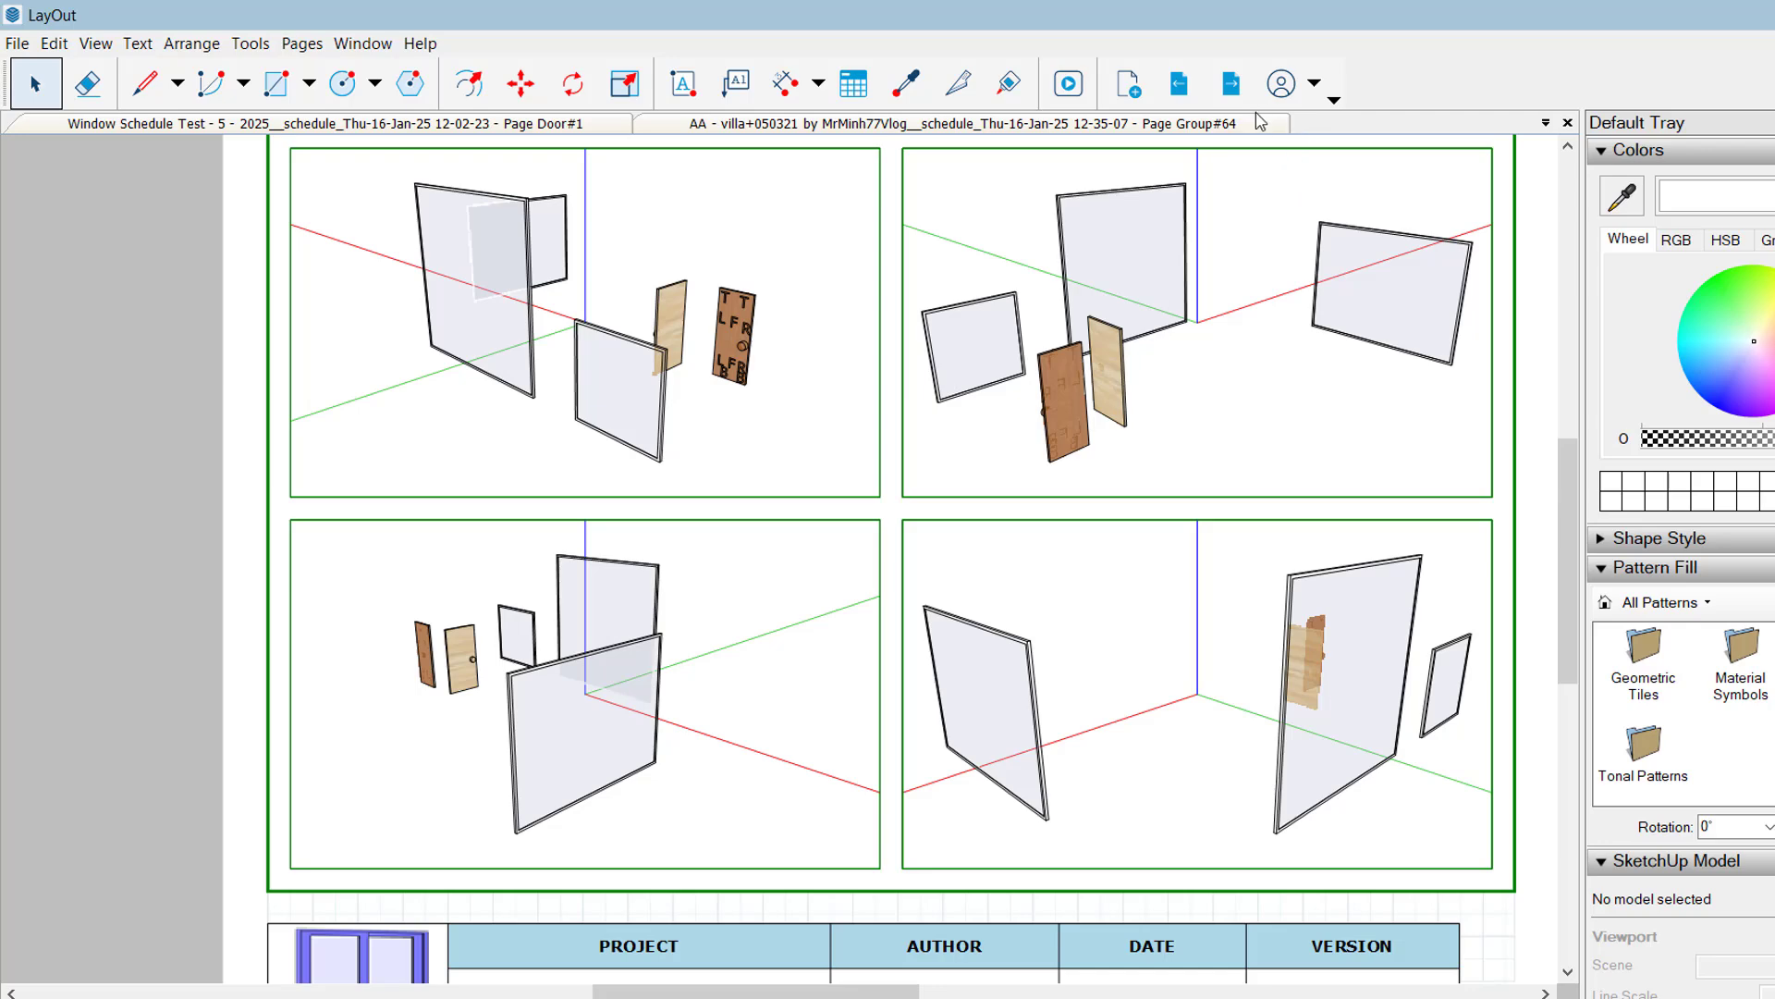
Step: Go to the Door#1 page and examine its 2D views, dimensions and properties table up close
{"action": "left_click", "coordinate": [1233, 88]}
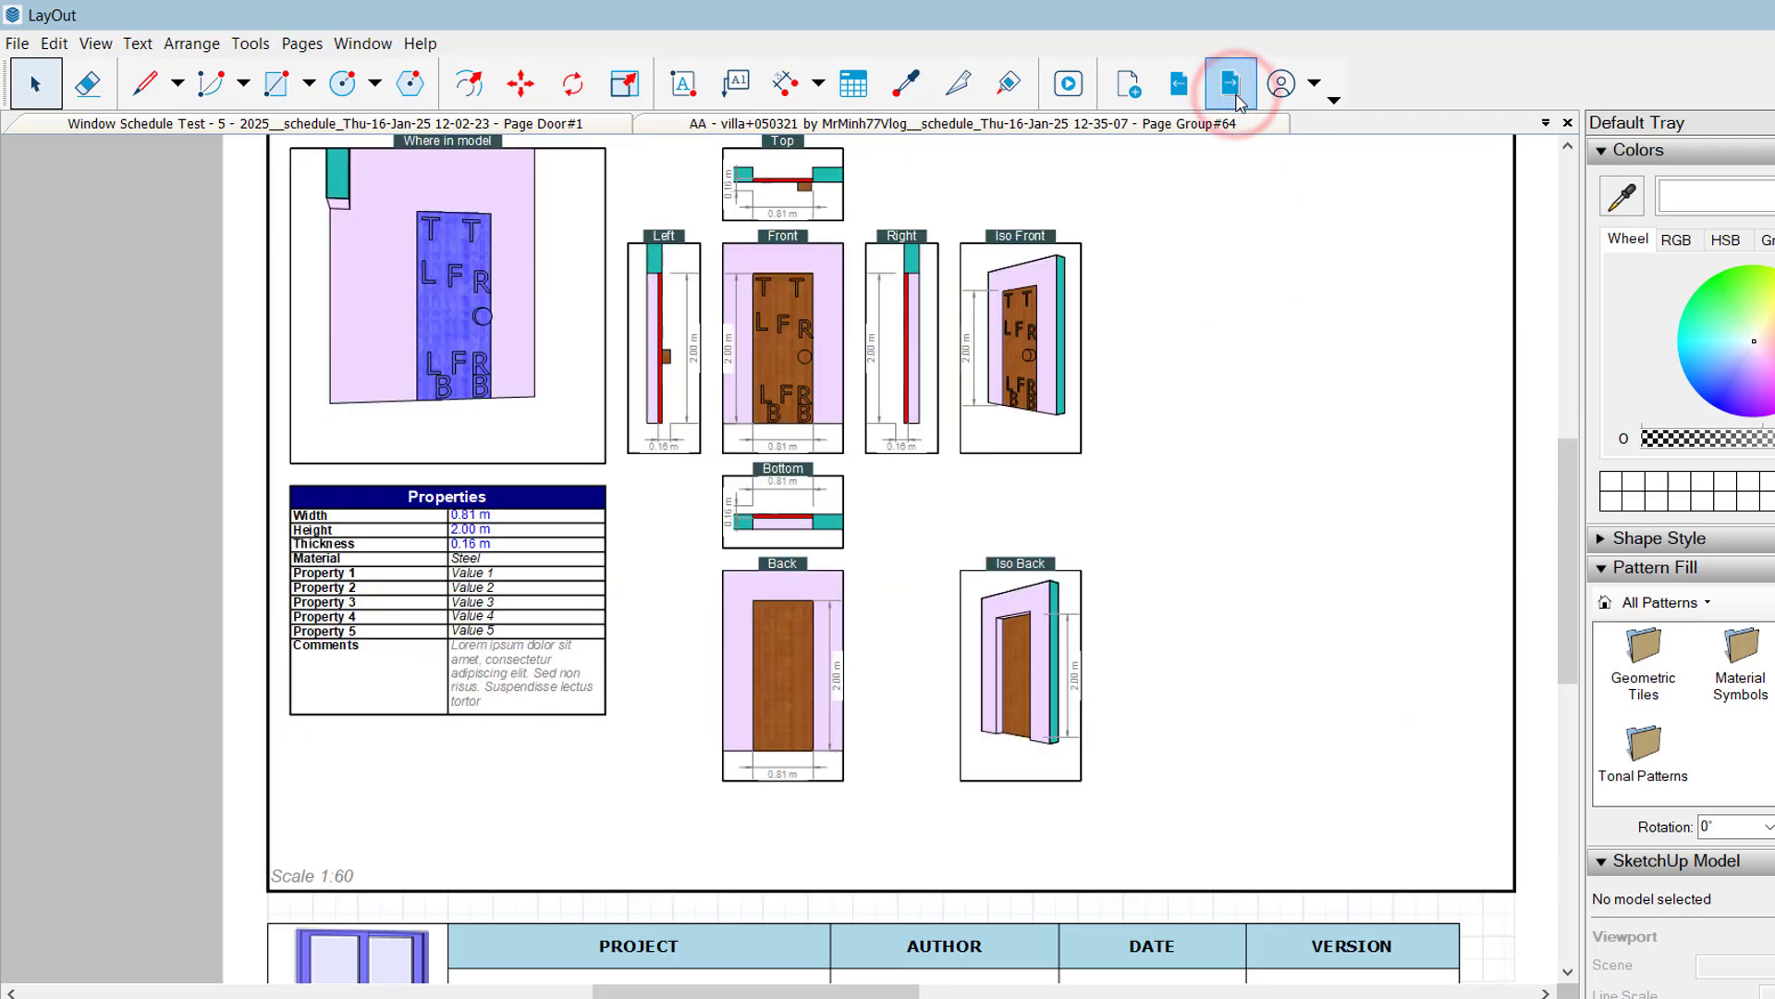
{"action": "scroll", "coordinate": [945, 659], "scroll_direction": "down", "scroll_amount": 2}
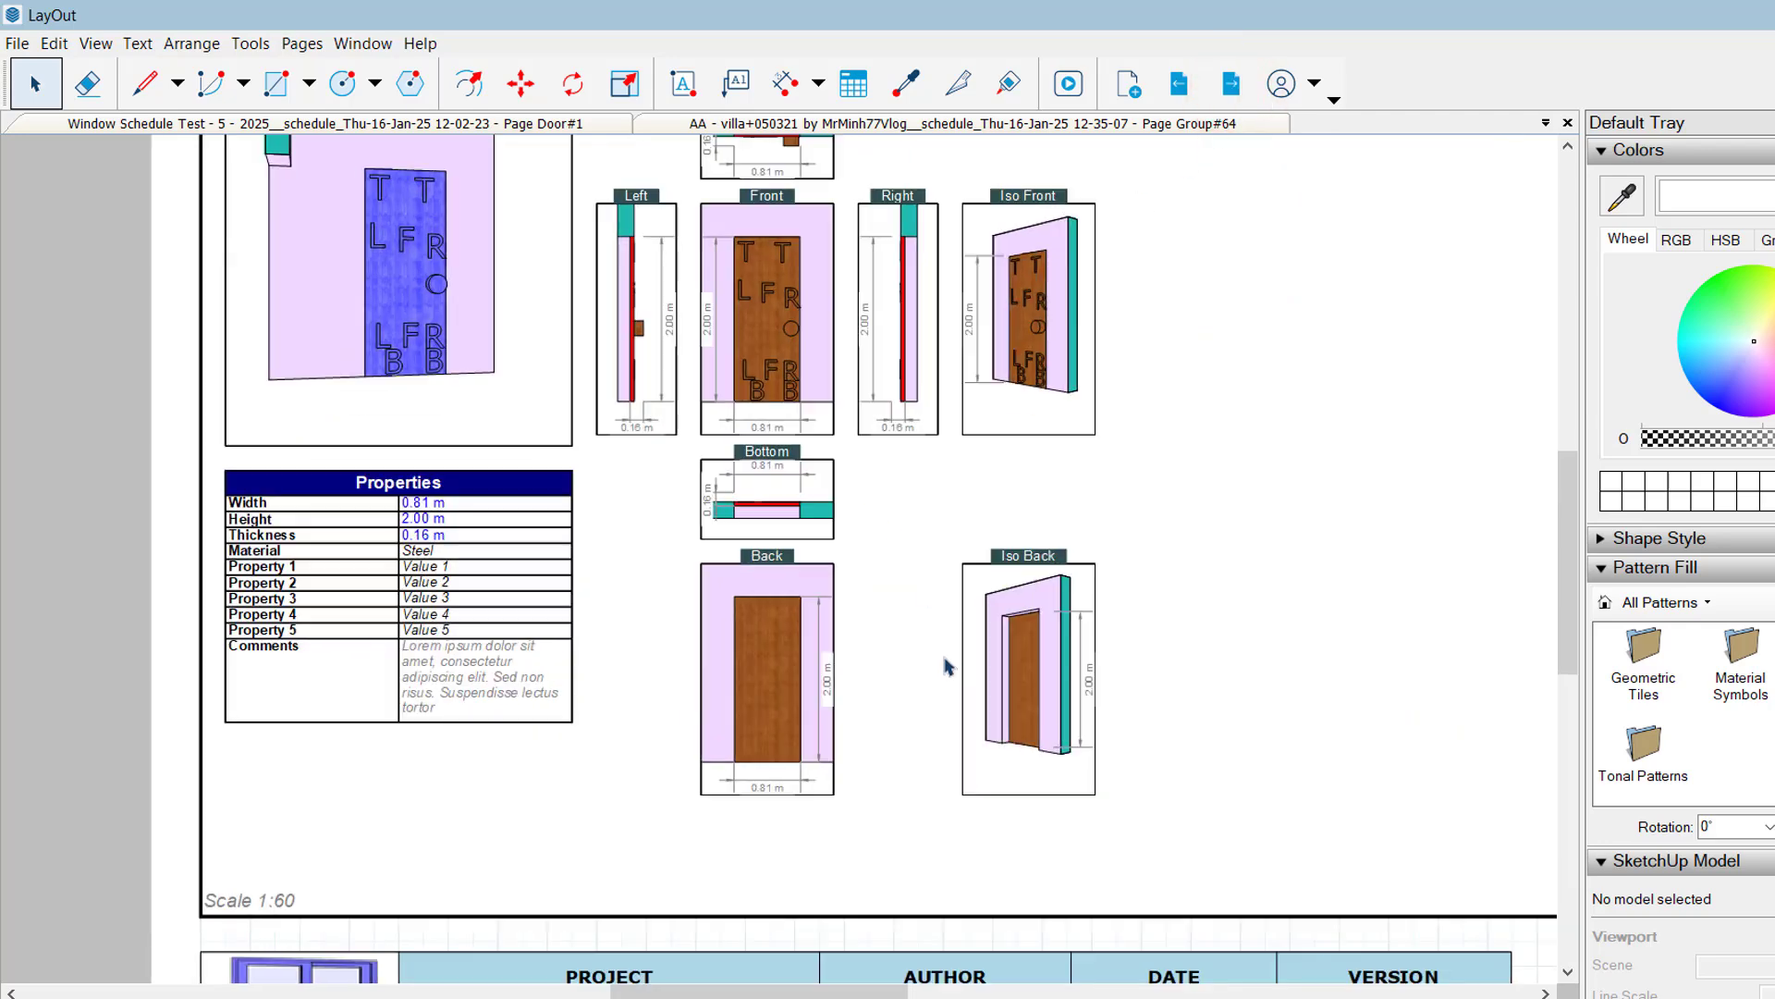
{"action": "scroll", "coordinate": [841, 398], "scroll_direction": "up", "scroll_amount": 2}
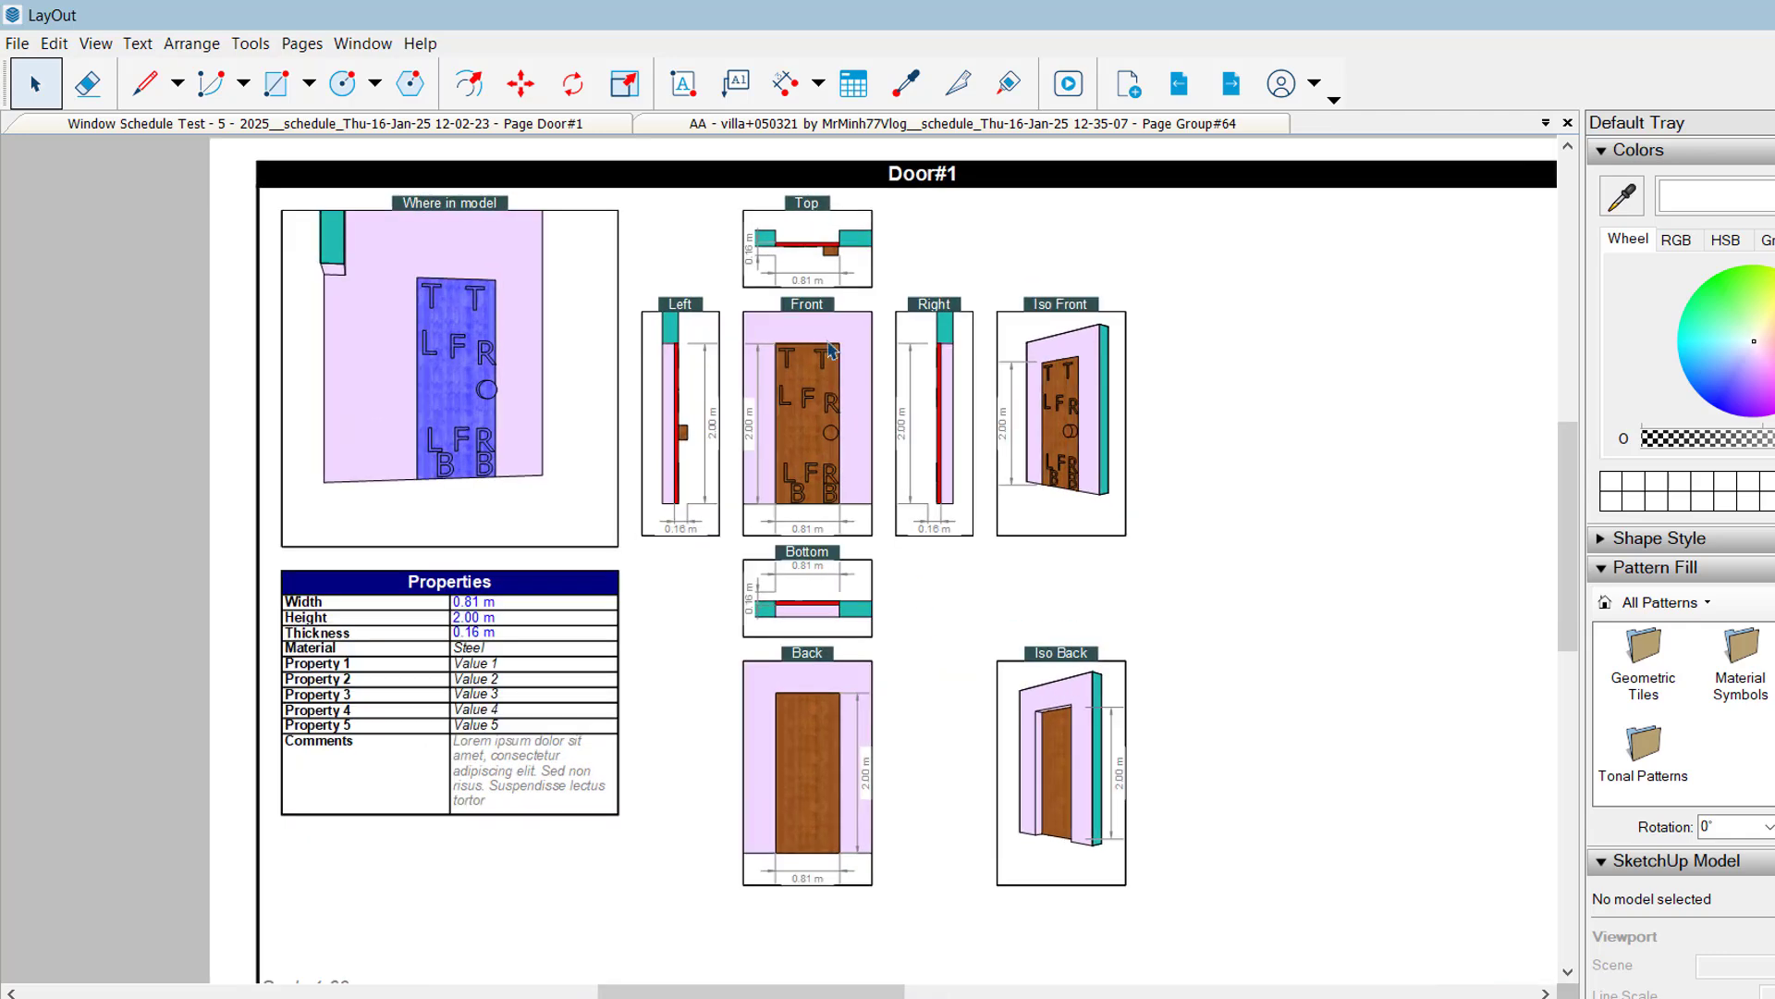
{"action": "scroll", "coordinate": [841, 397], "scroll_direction": "up", "scroll_amount": 1}
{"action": "scroll", "coordinate": [829, 418], "scroll_direction": "up", "scroll_amount": 2}
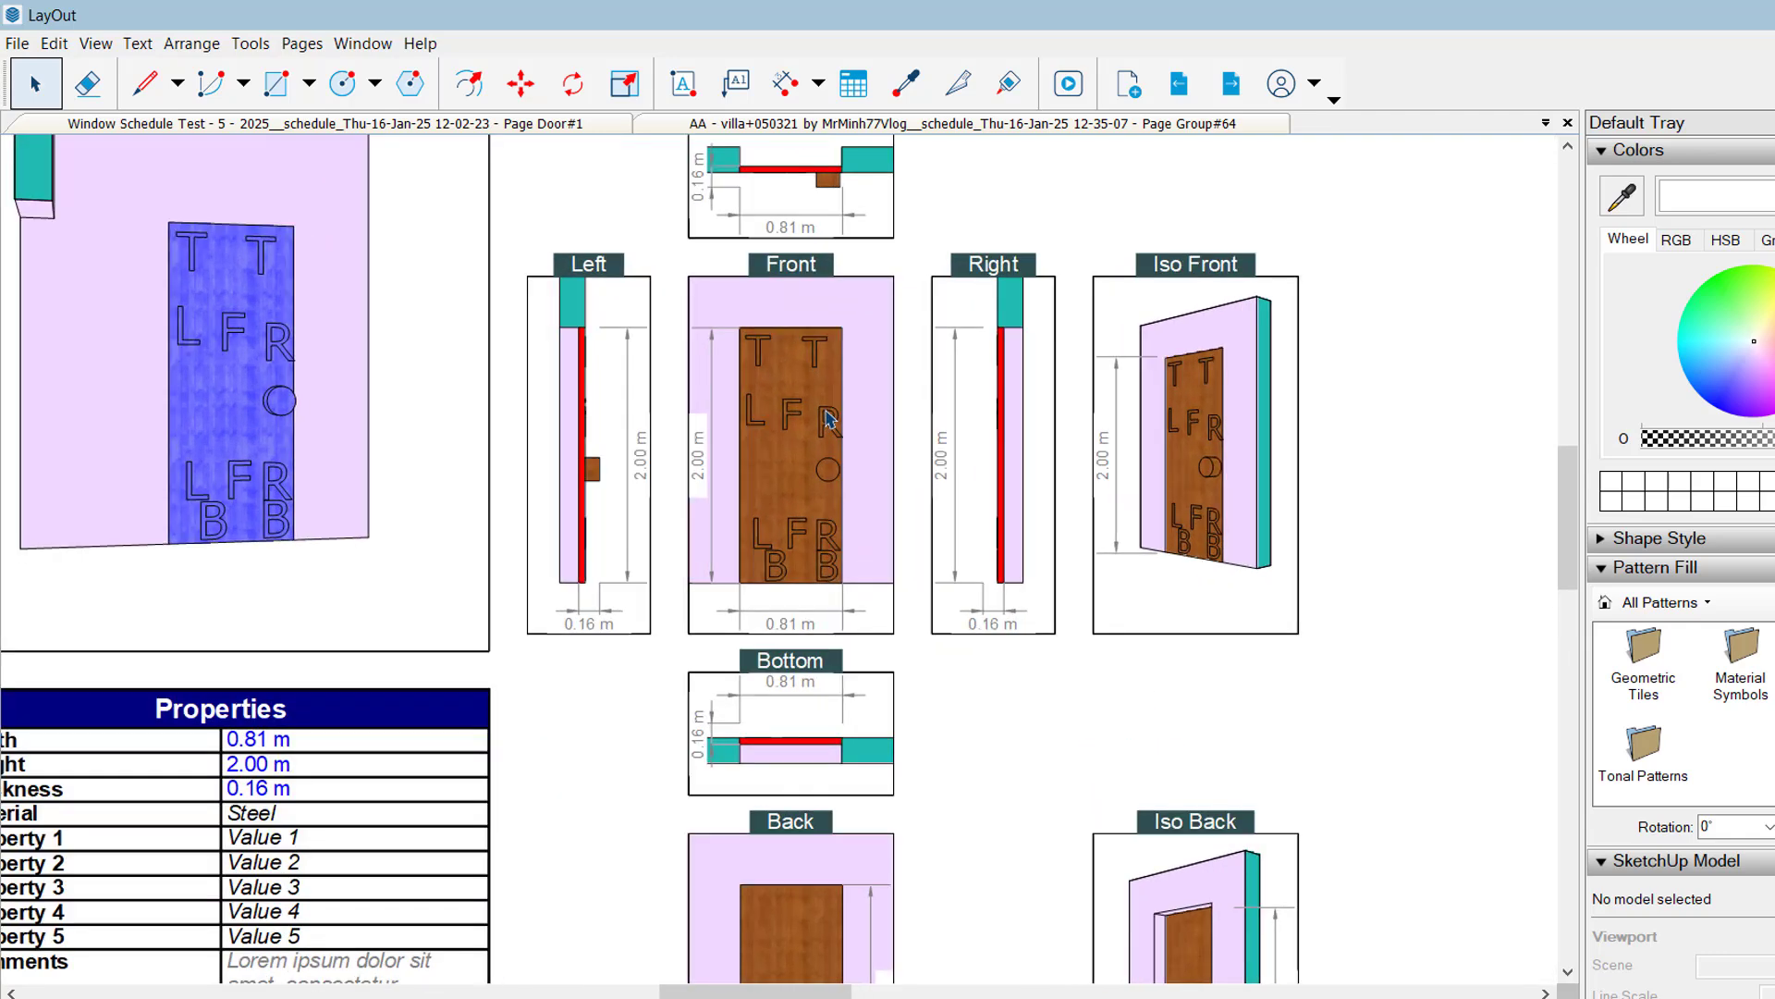
{"action": "scroll", "coordinate": [839, 414], "scroll_direction": "down", "scroll_amount": 3}
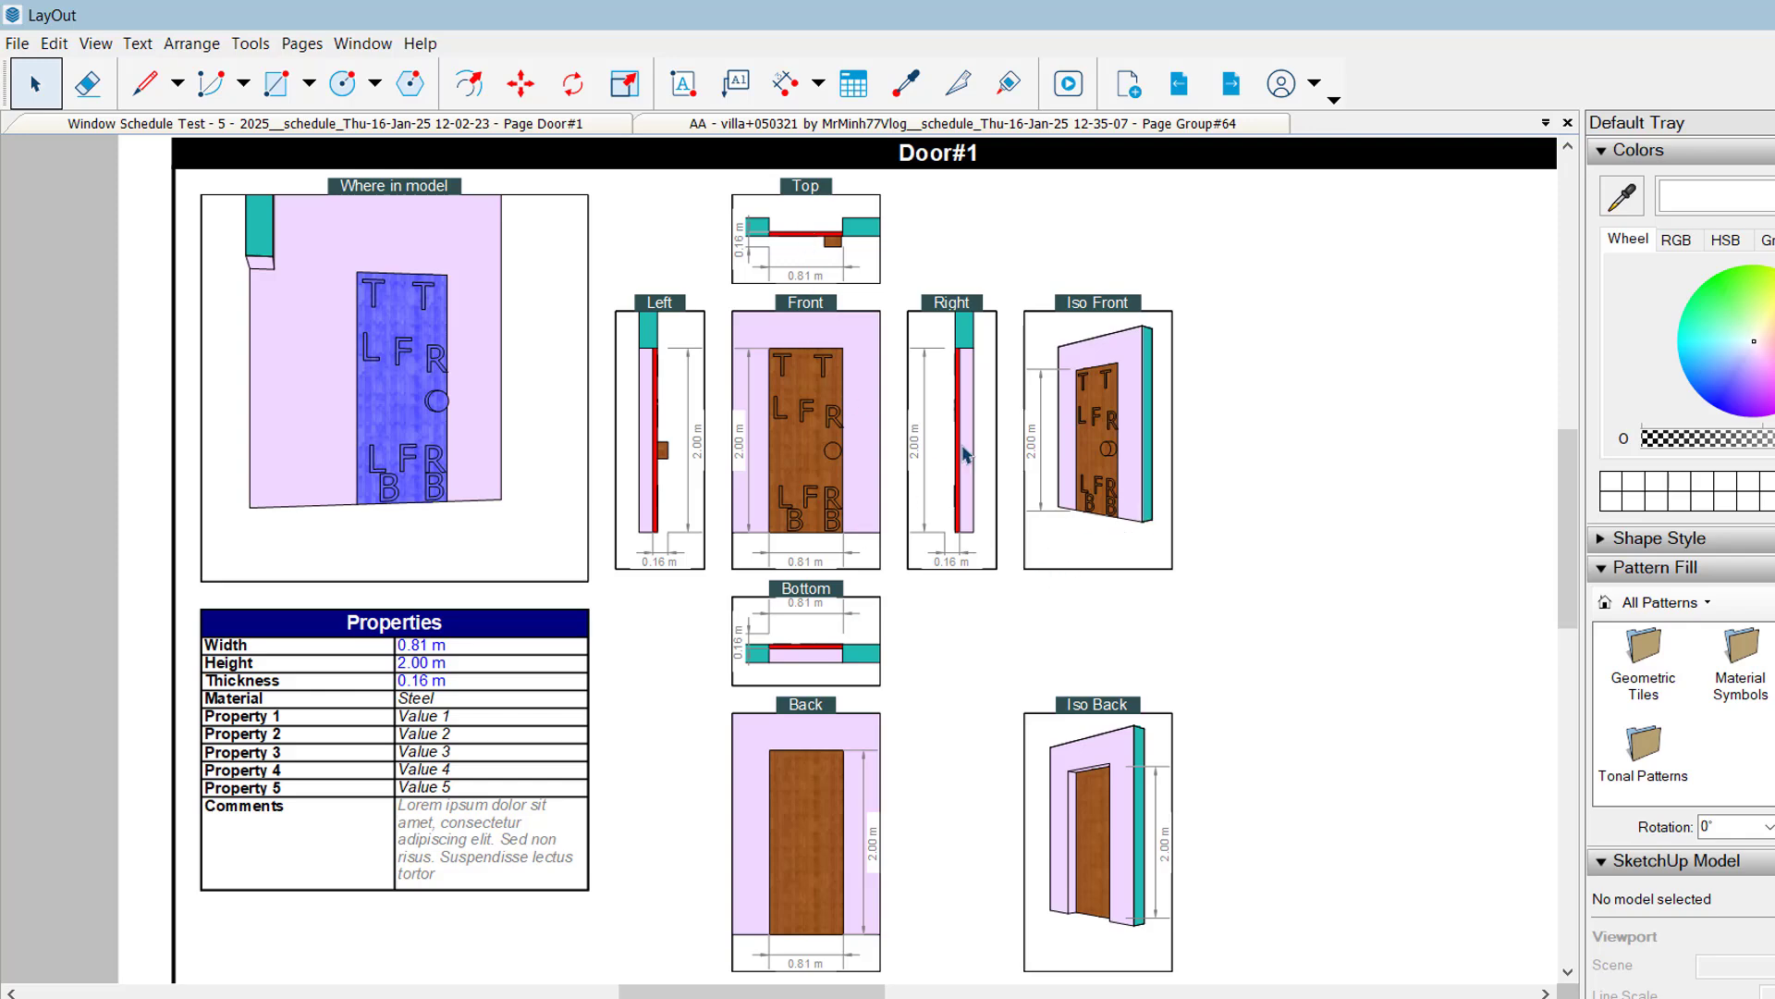
{"action": "scroll", "coordinate": [979, 508], "scroll_direction": "down", "scroll_amount": 1}
{"action": "scroll", "coordinate": [1124, 849], "scroll_direction": "up", "scroll_amount": 3}
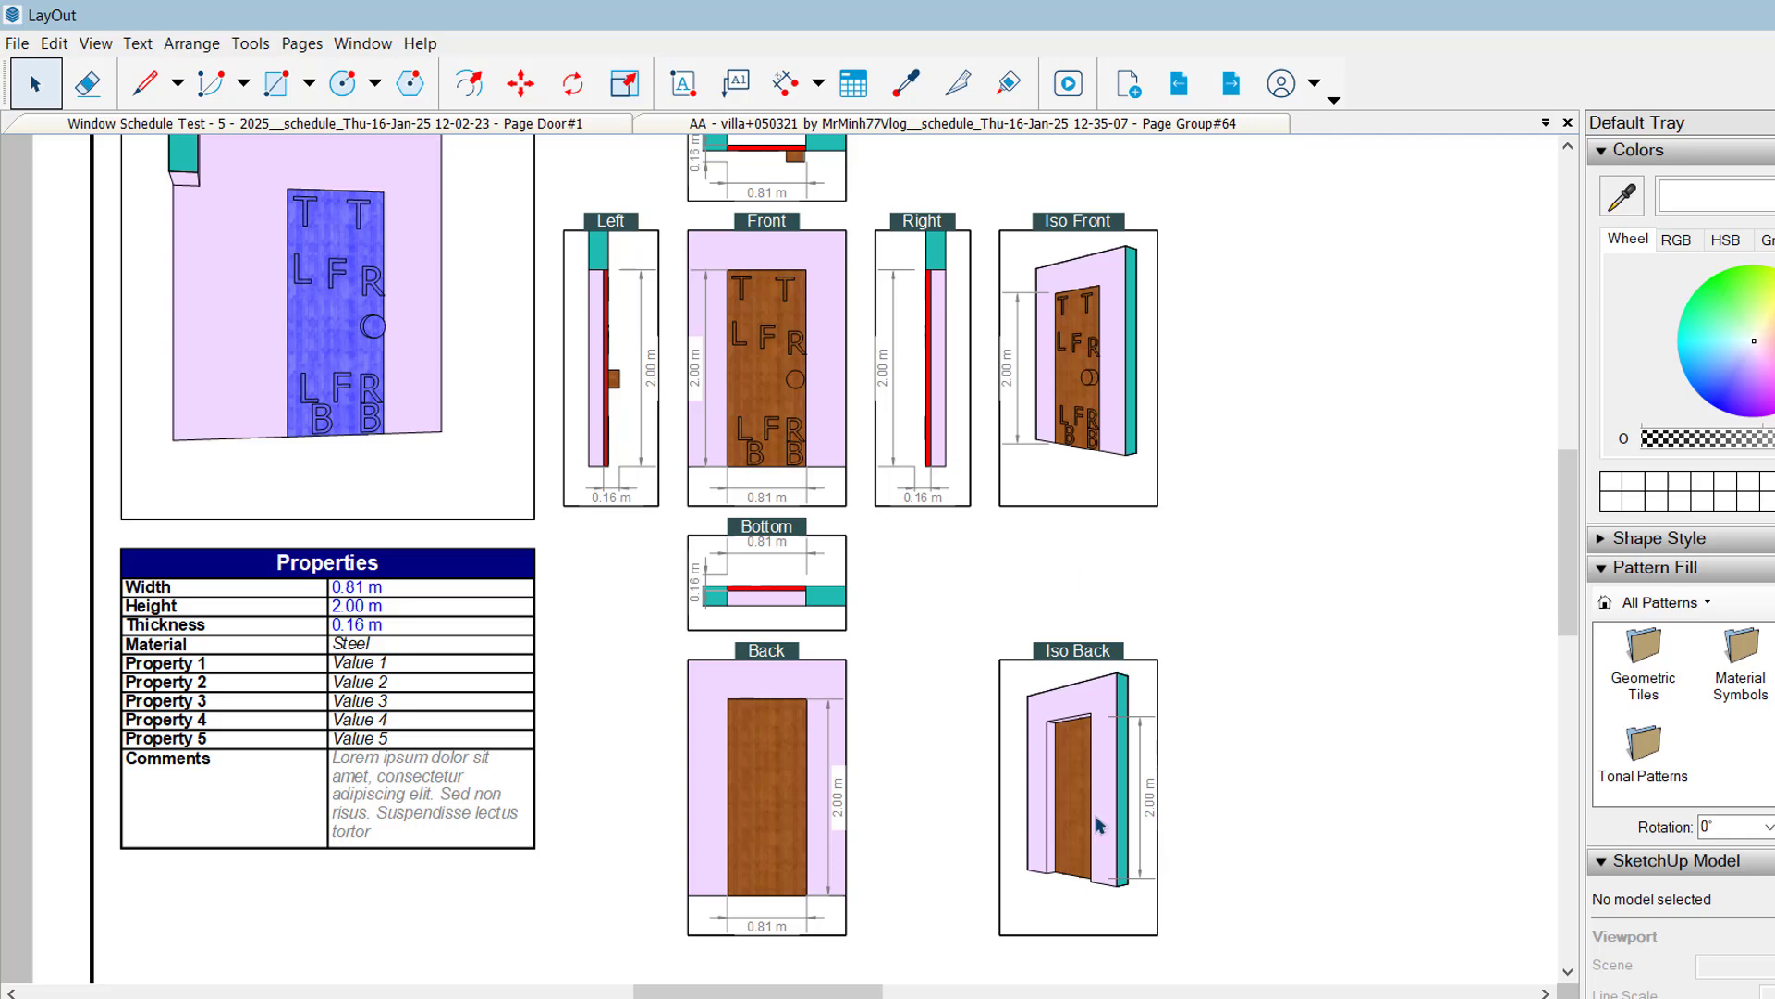
{"action": "scroll", "coordinate": [893, 572], "scroll_direction": "down", "scroll_amount": 1}
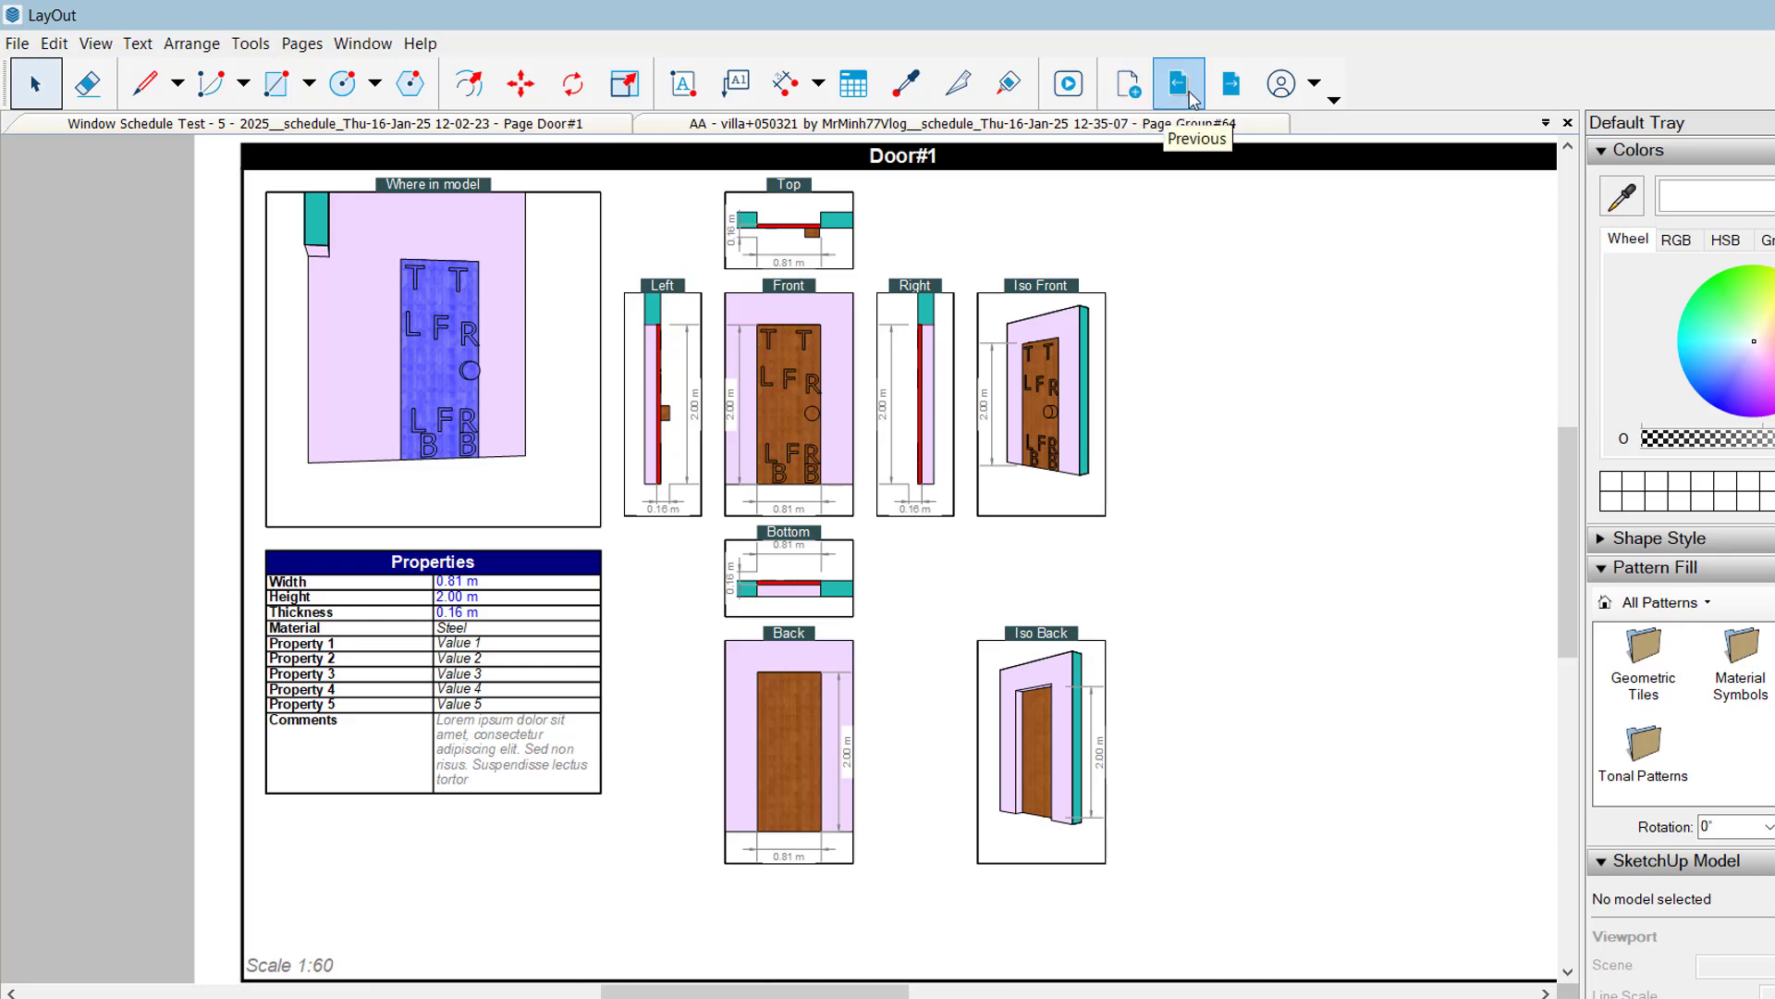
Step: Page through the remaining door and window pages to the Summary 1 page and review its element table
{"action": "left_click", "coordinate": [1230, 85]}
{"action": "left_click", "coordinate": [1231, 85]}
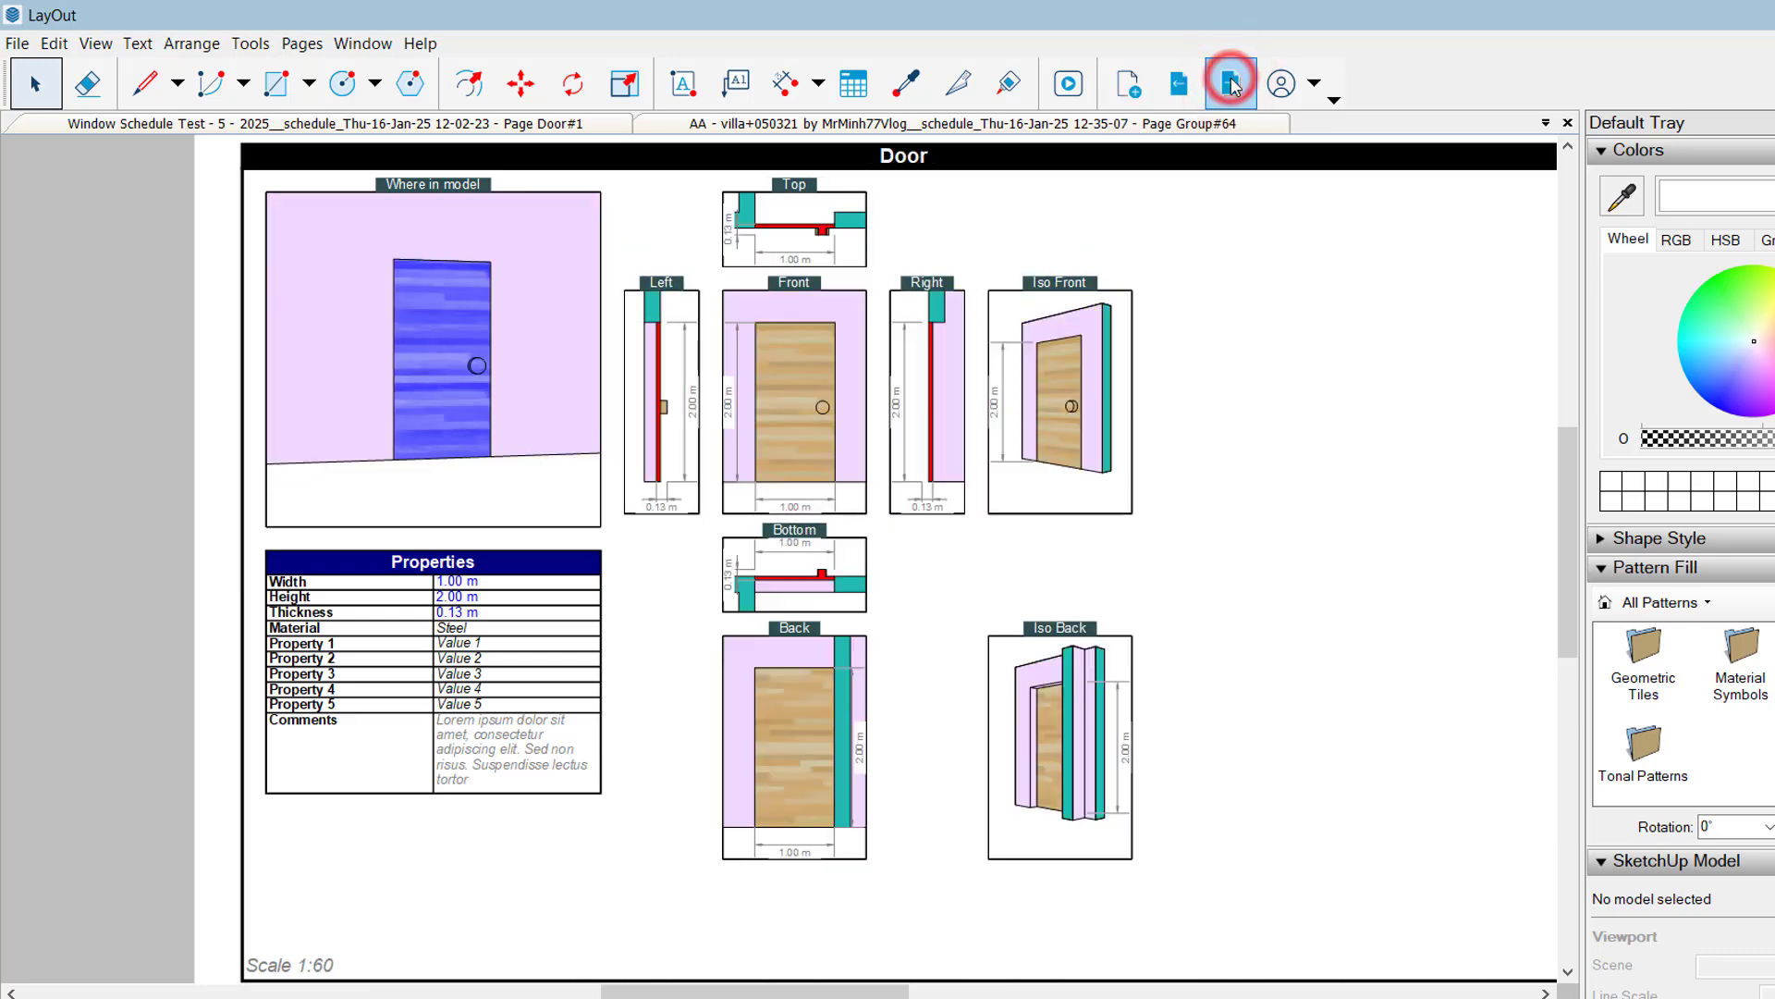
{"action": "left_click", "coordinate": [1231, 86]}
{"action": "left_click", "coordinate": [1230, 85]}
{"action": "left_click", "coordinate": [1232, 85]}
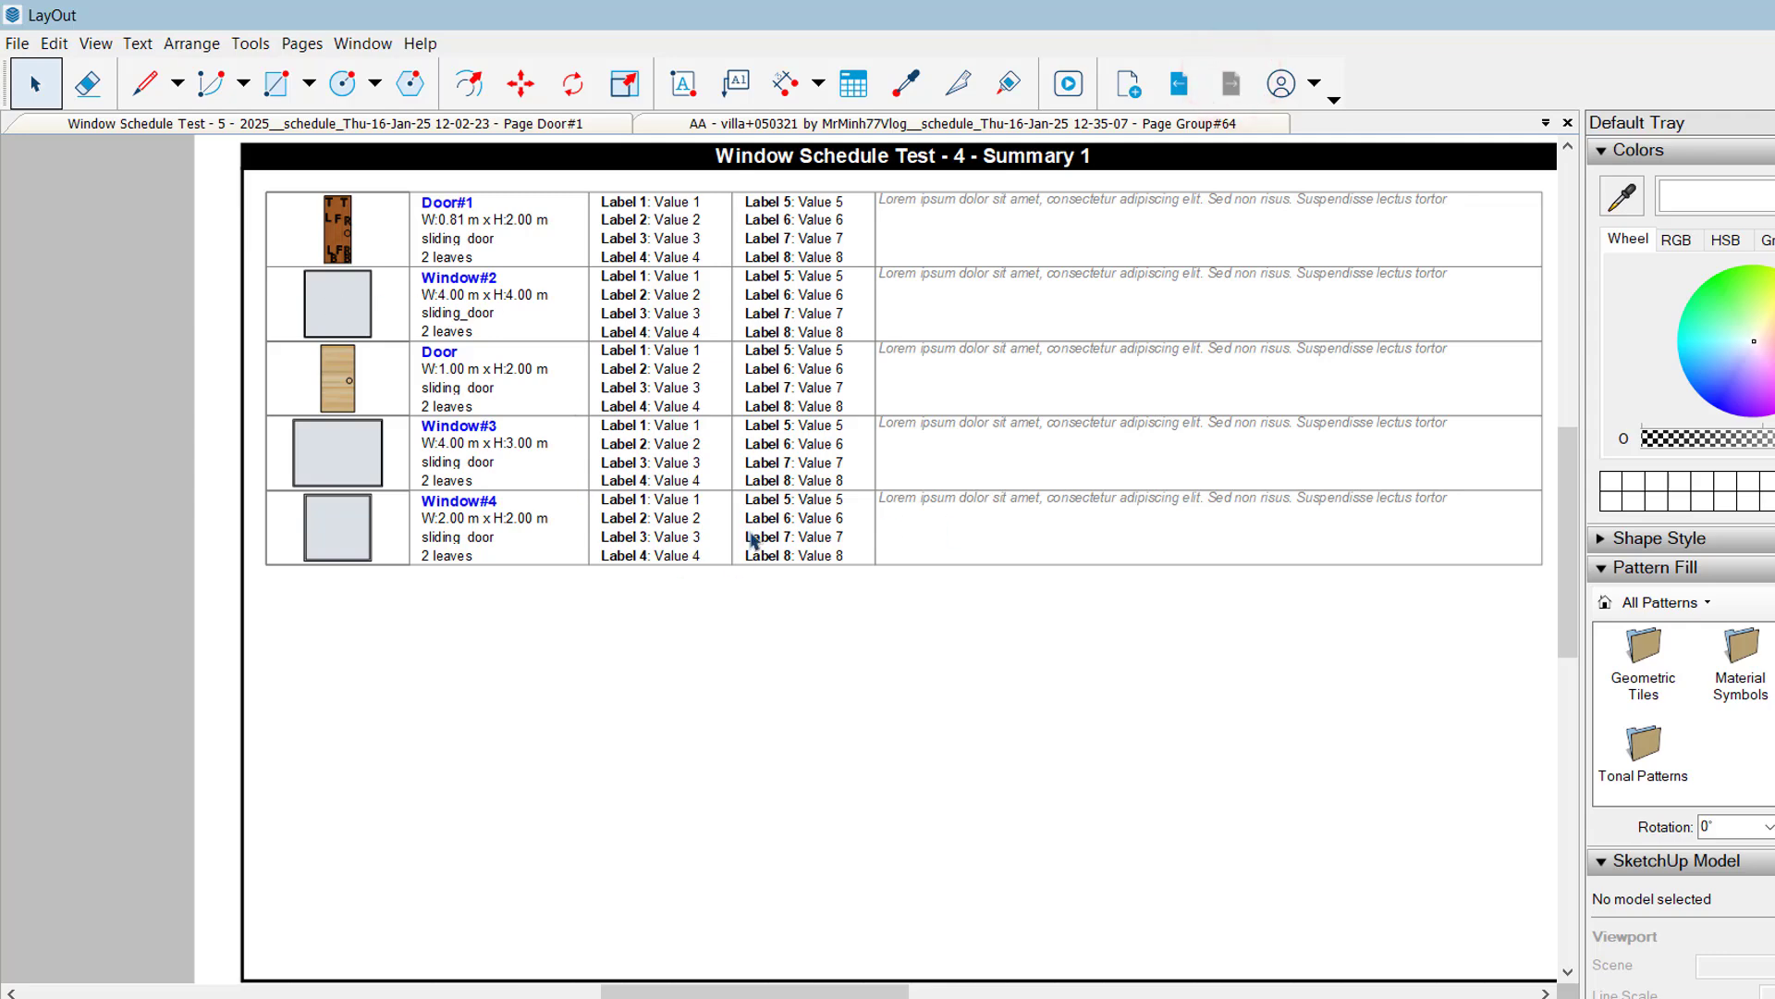
{"action": "scroll", "coordinate": [816, 490], "scroll_direction": "down", "scroll_amount": 2}
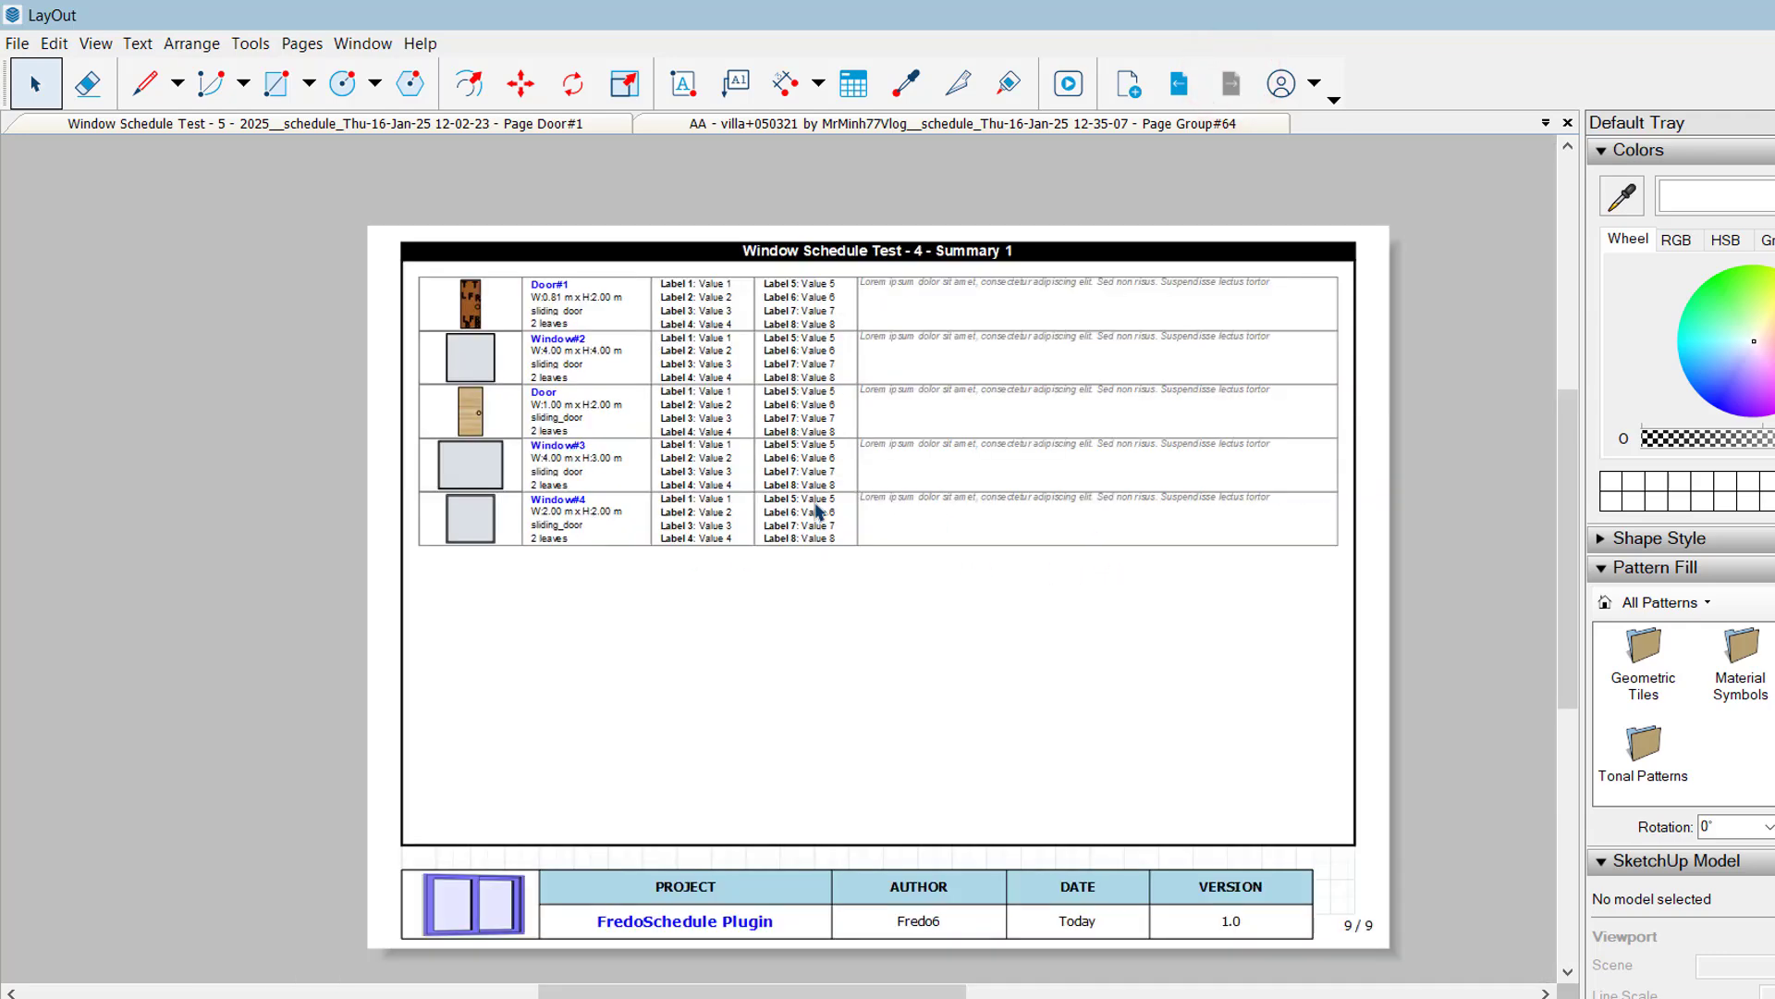
{"action": "scroll", "coordinate": [842, 389], "scroll_direction": "up", "scroll_amount": 1}
{"action": "scroll", "coordinate": [849, 359], "scroll_direction": "up", "scroll_amount": 1}
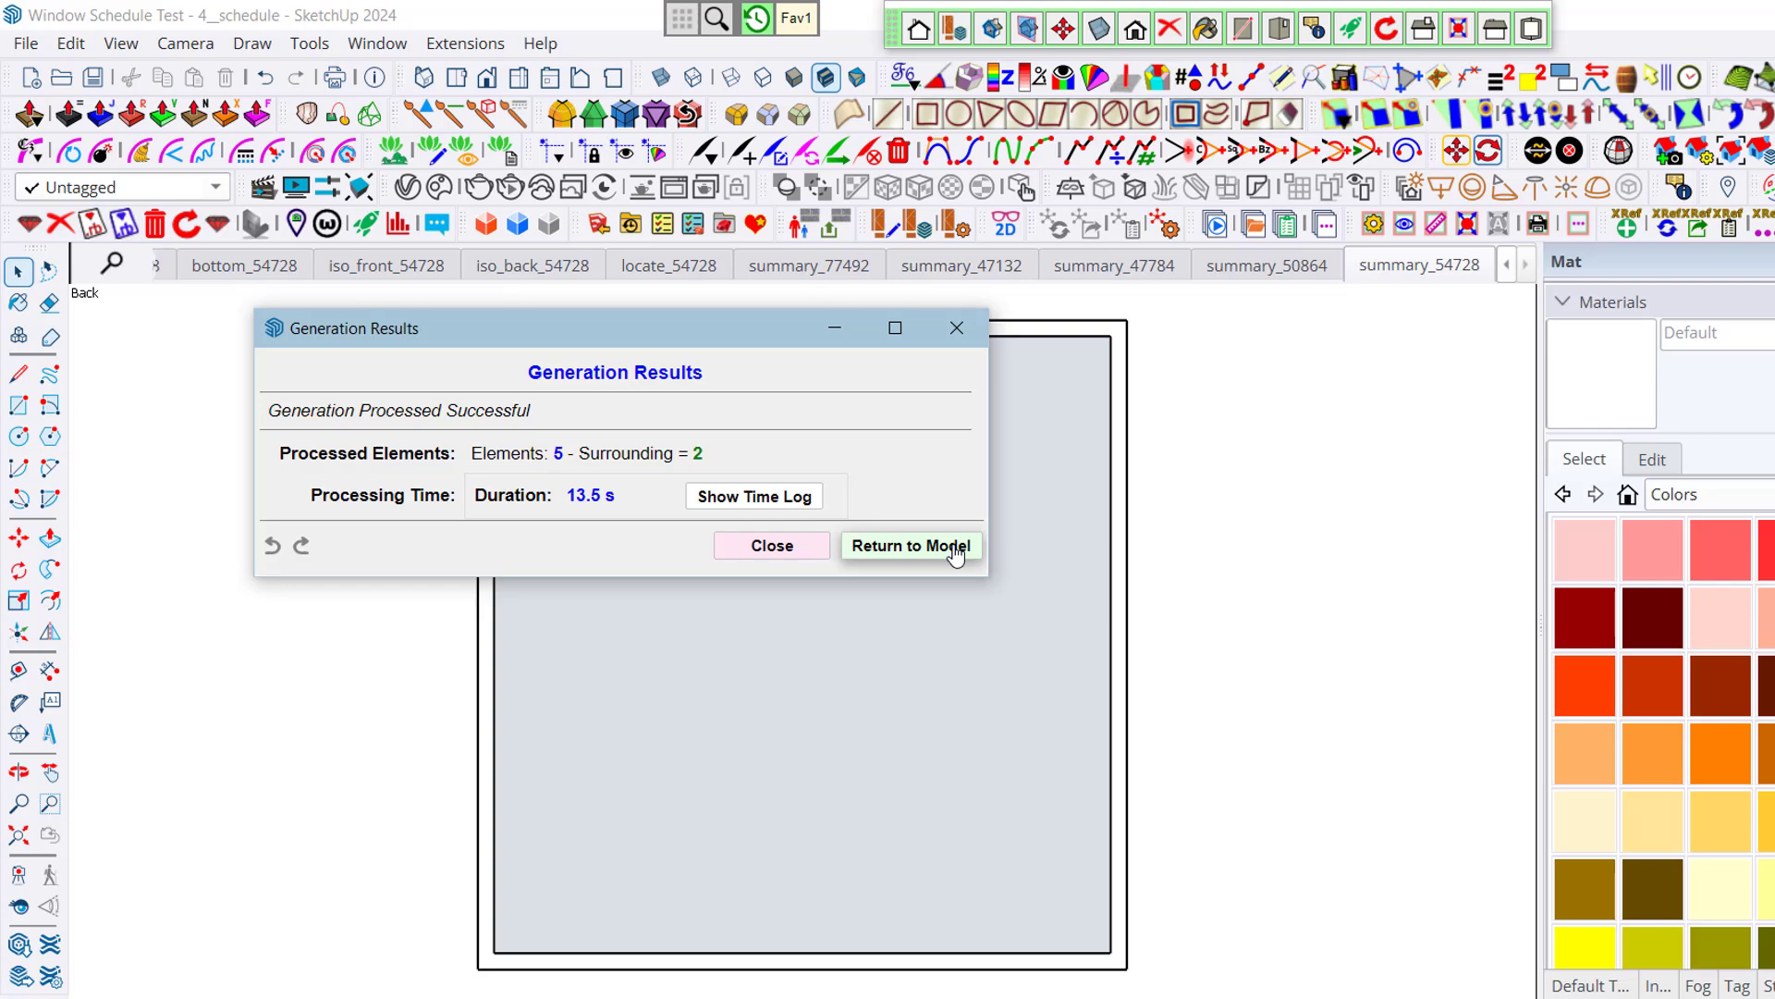
Step: Return from the generation results to the original SketchUp house model and look over its windows and doors
{"action": "left_click", "coordinate": [956, 552]}
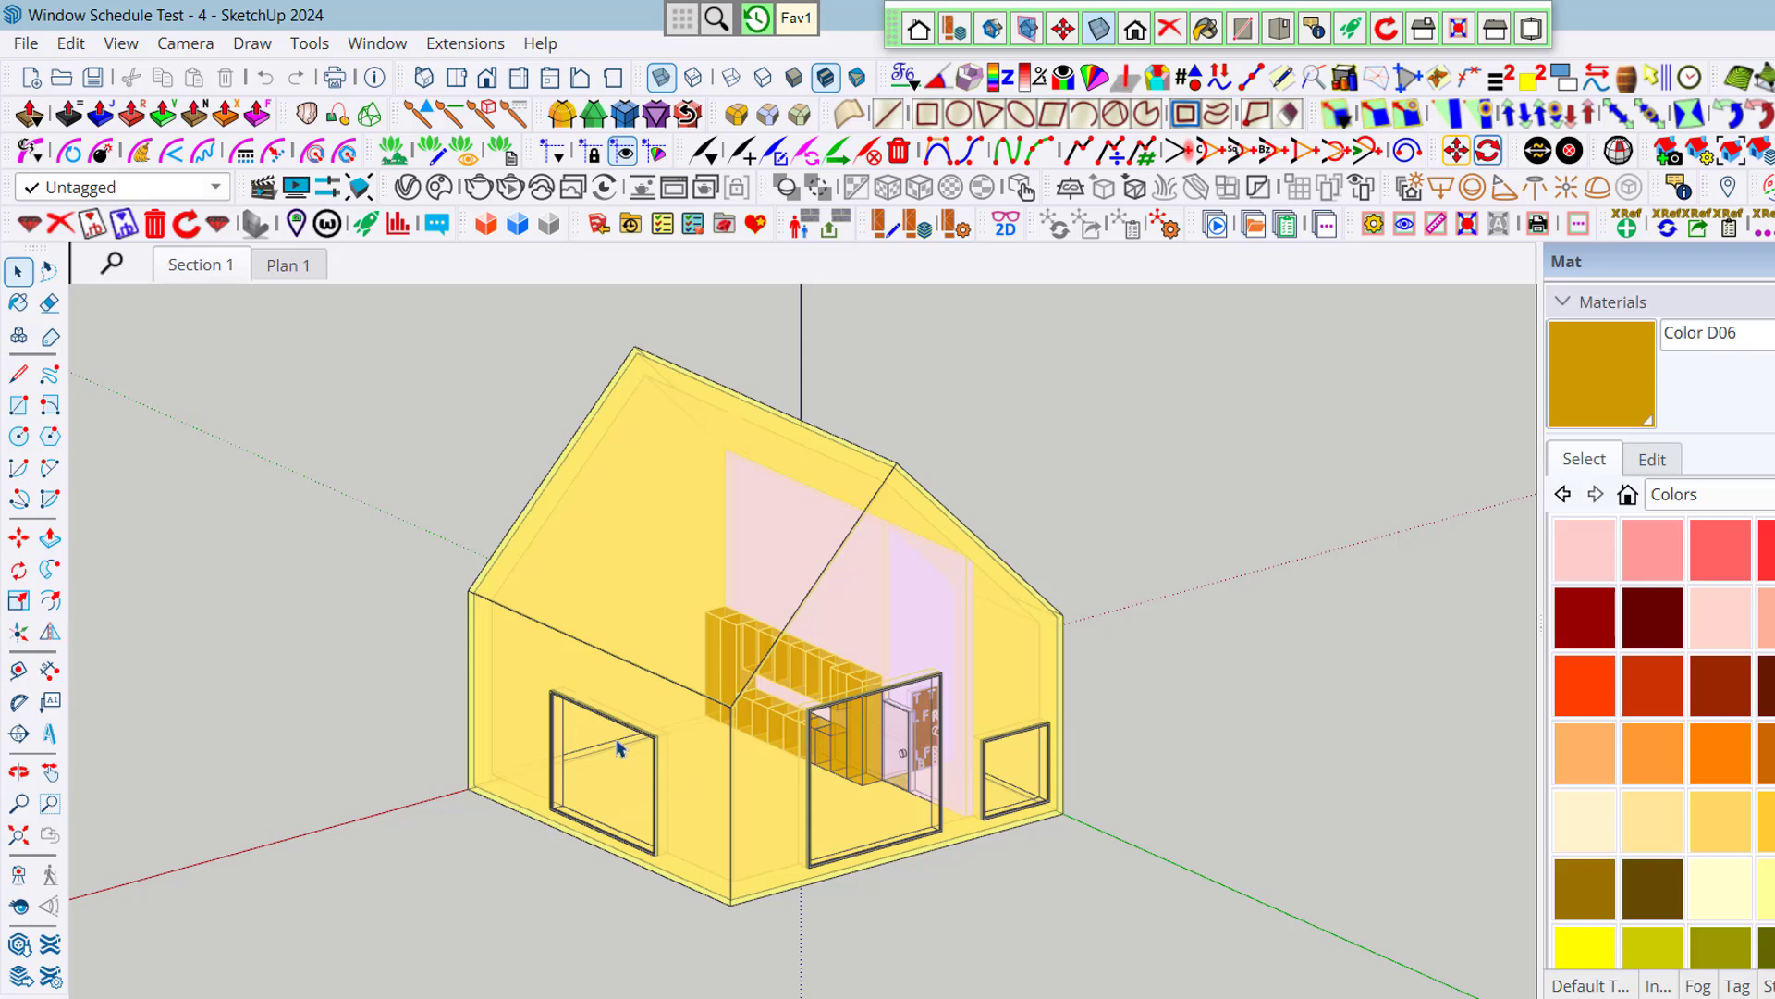
{"action": "scroll", "coordinate": [620, 747], "scroll_direction": "down", "scroll_amount": 1}
{"action": "scroll", "coordinate": [721, 747], "scroll_direction": "up", "scroll_amount": 2}
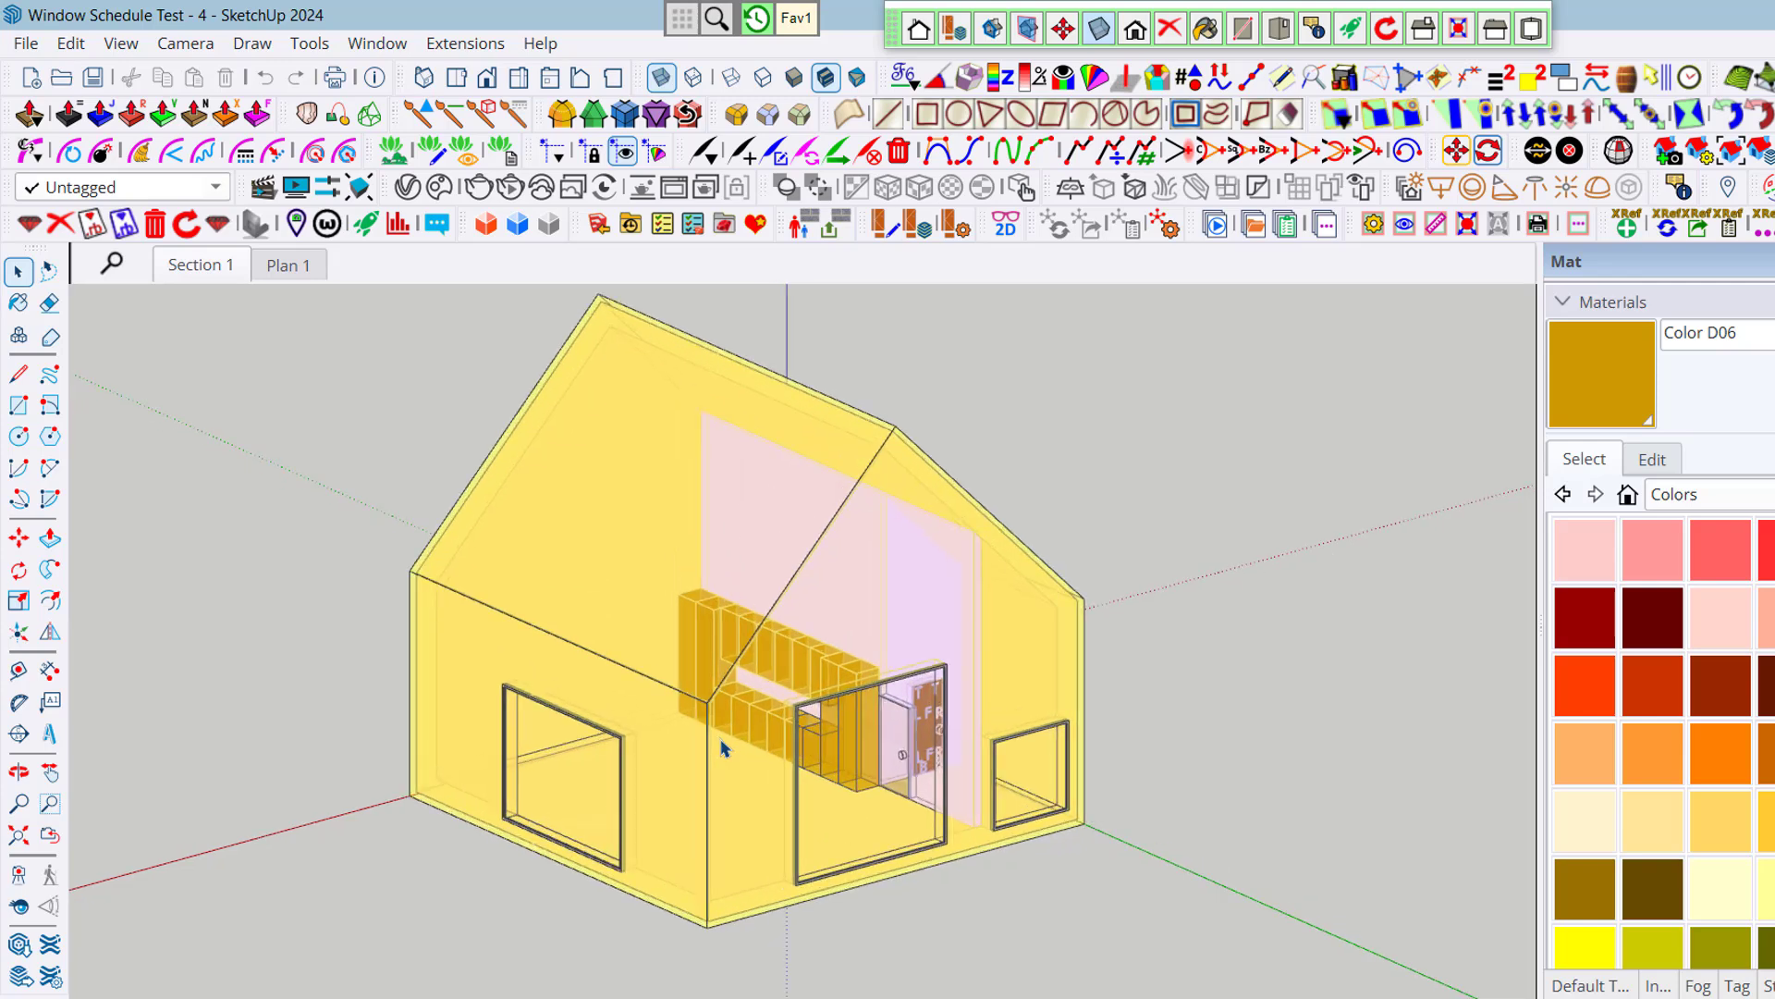
{"action": "scroll", "coordinate": [765, 752], "scroll_direction": "down", "scroll_amount": 1}
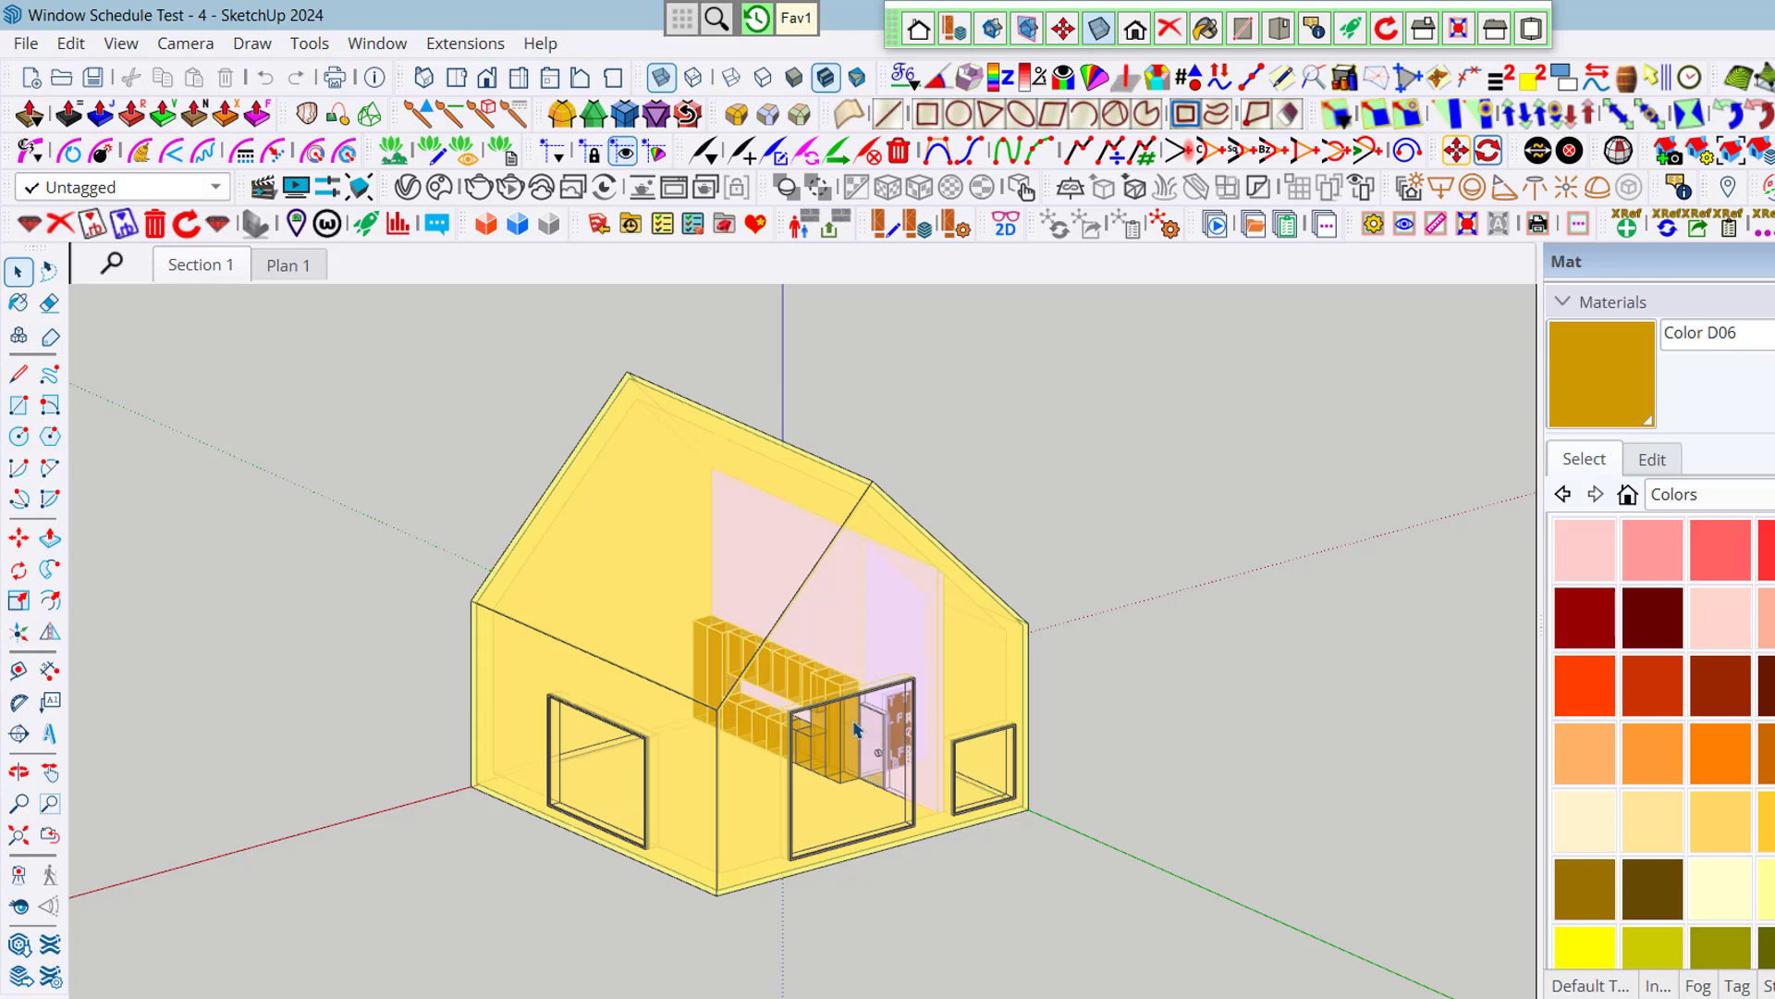
{"action": "scroll", "coordinate": [859, 821], "scroll_direction": "up", "scroll_amount": 2}
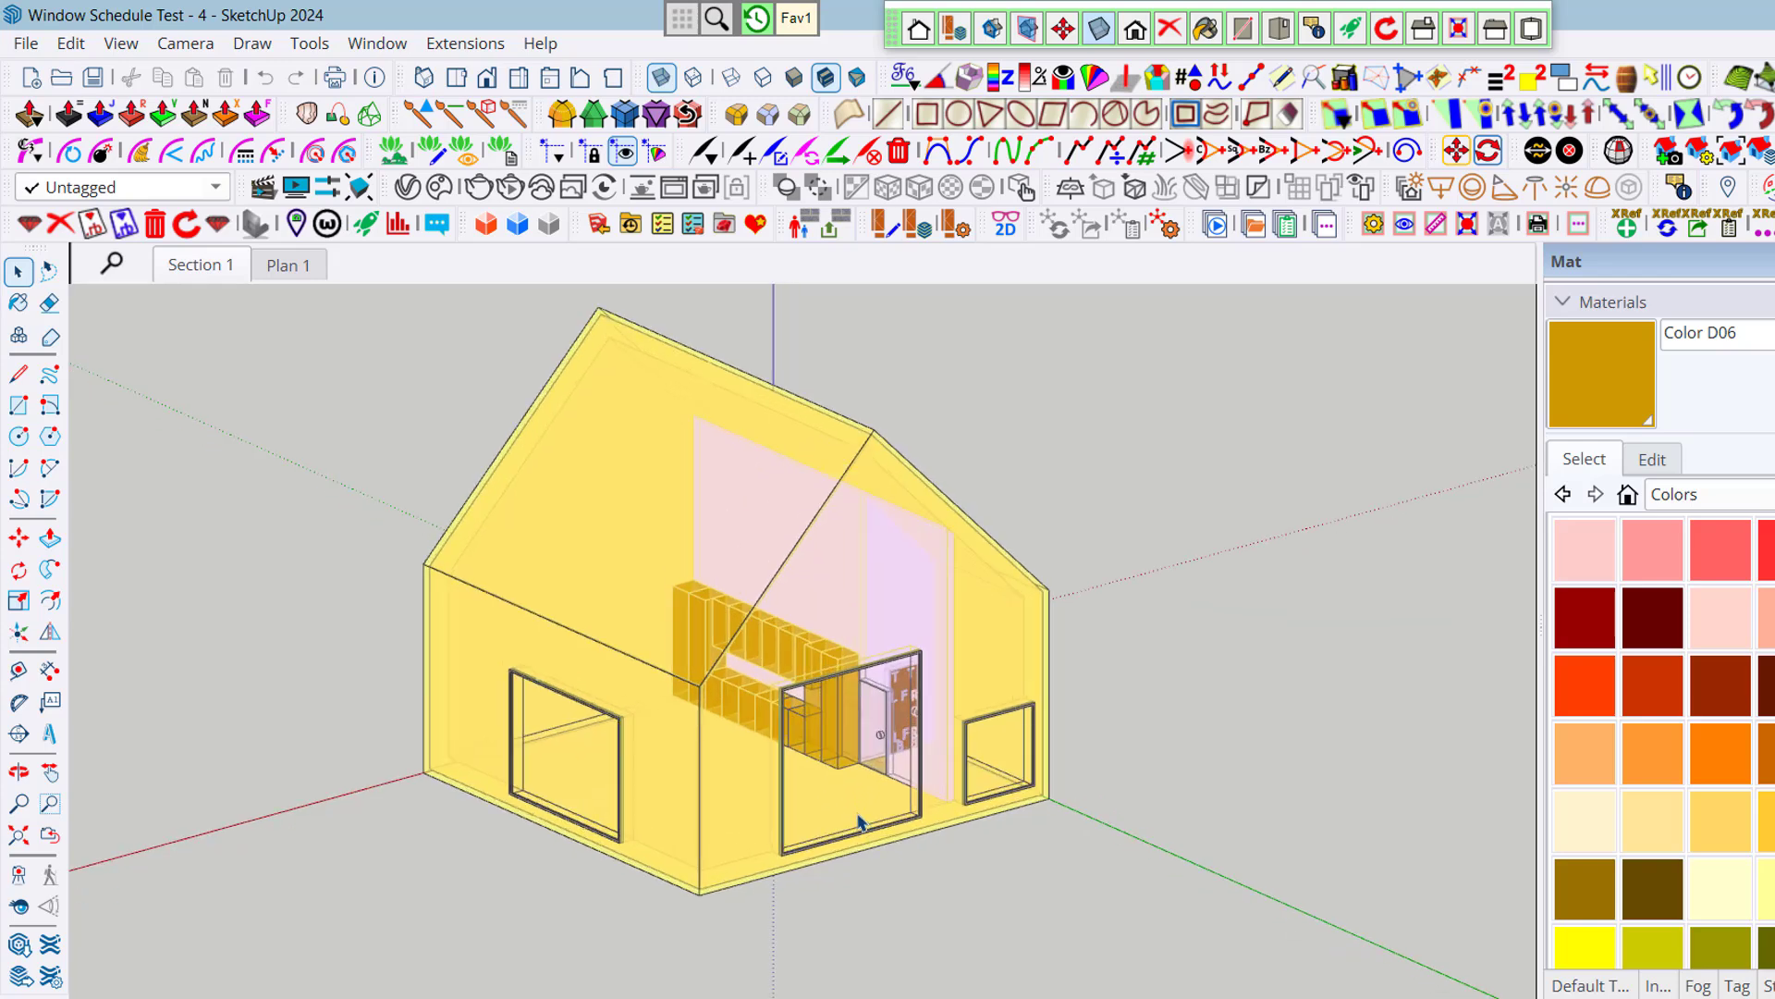
{"action": "scroll", "coordinate": [859, 821], "scroll_direction": "down", "scroll_amount": 1}
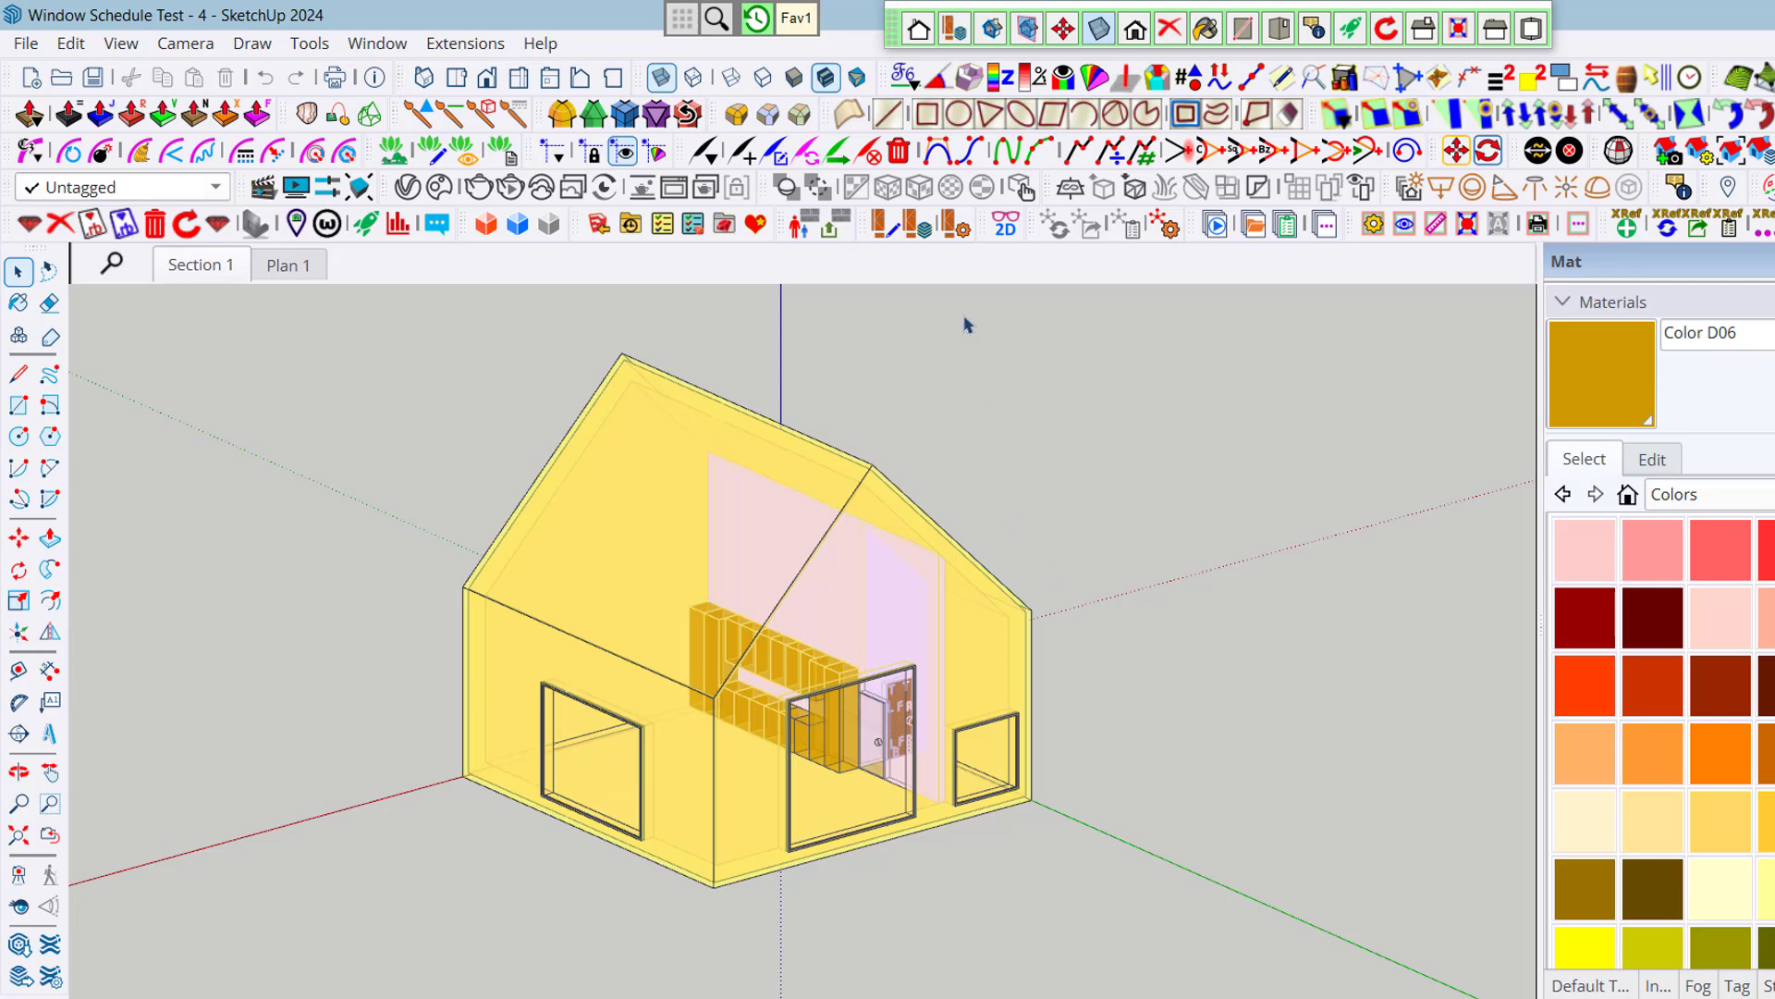
Step: Exclude the Back, Iso Back, Right and Bottom layports from the element 2D pages in the global configuration, and launch the schedule generation
{"action": "left_click", "coordinate": [922, 227]}
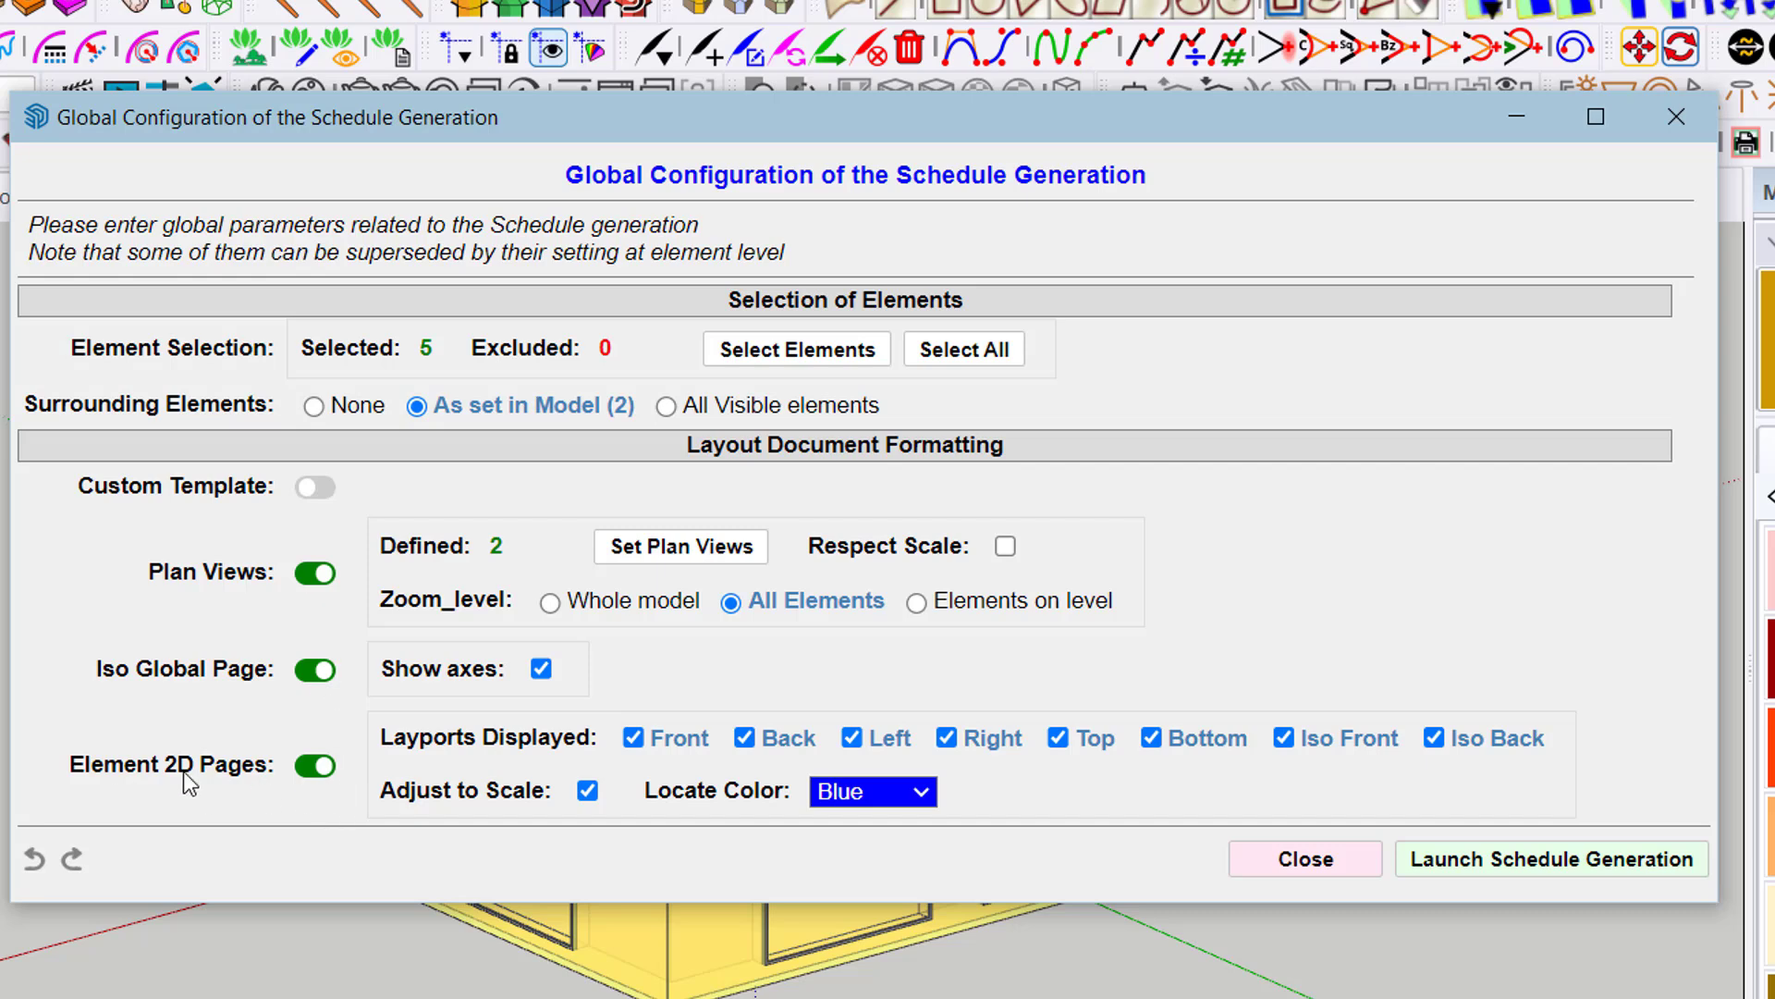
{"action": "left_click", "coordinate": [789, 750]}
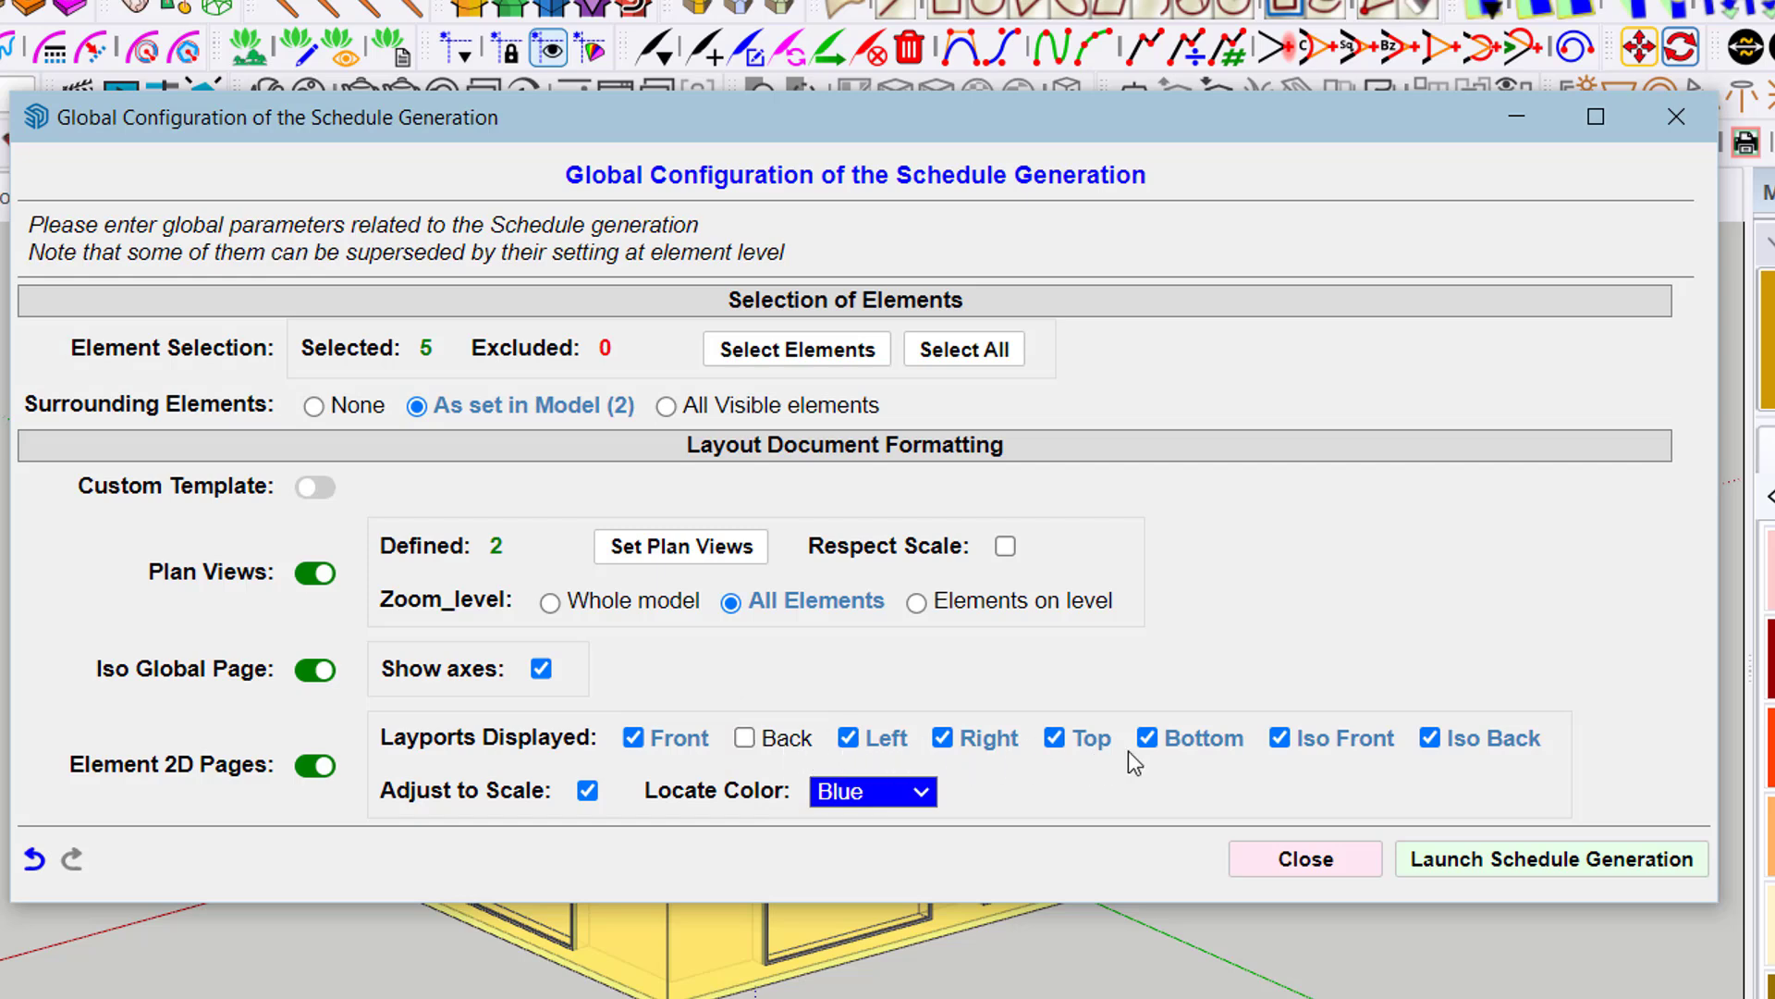
{"action": "left_click", "coordinate": [1520, 751]}
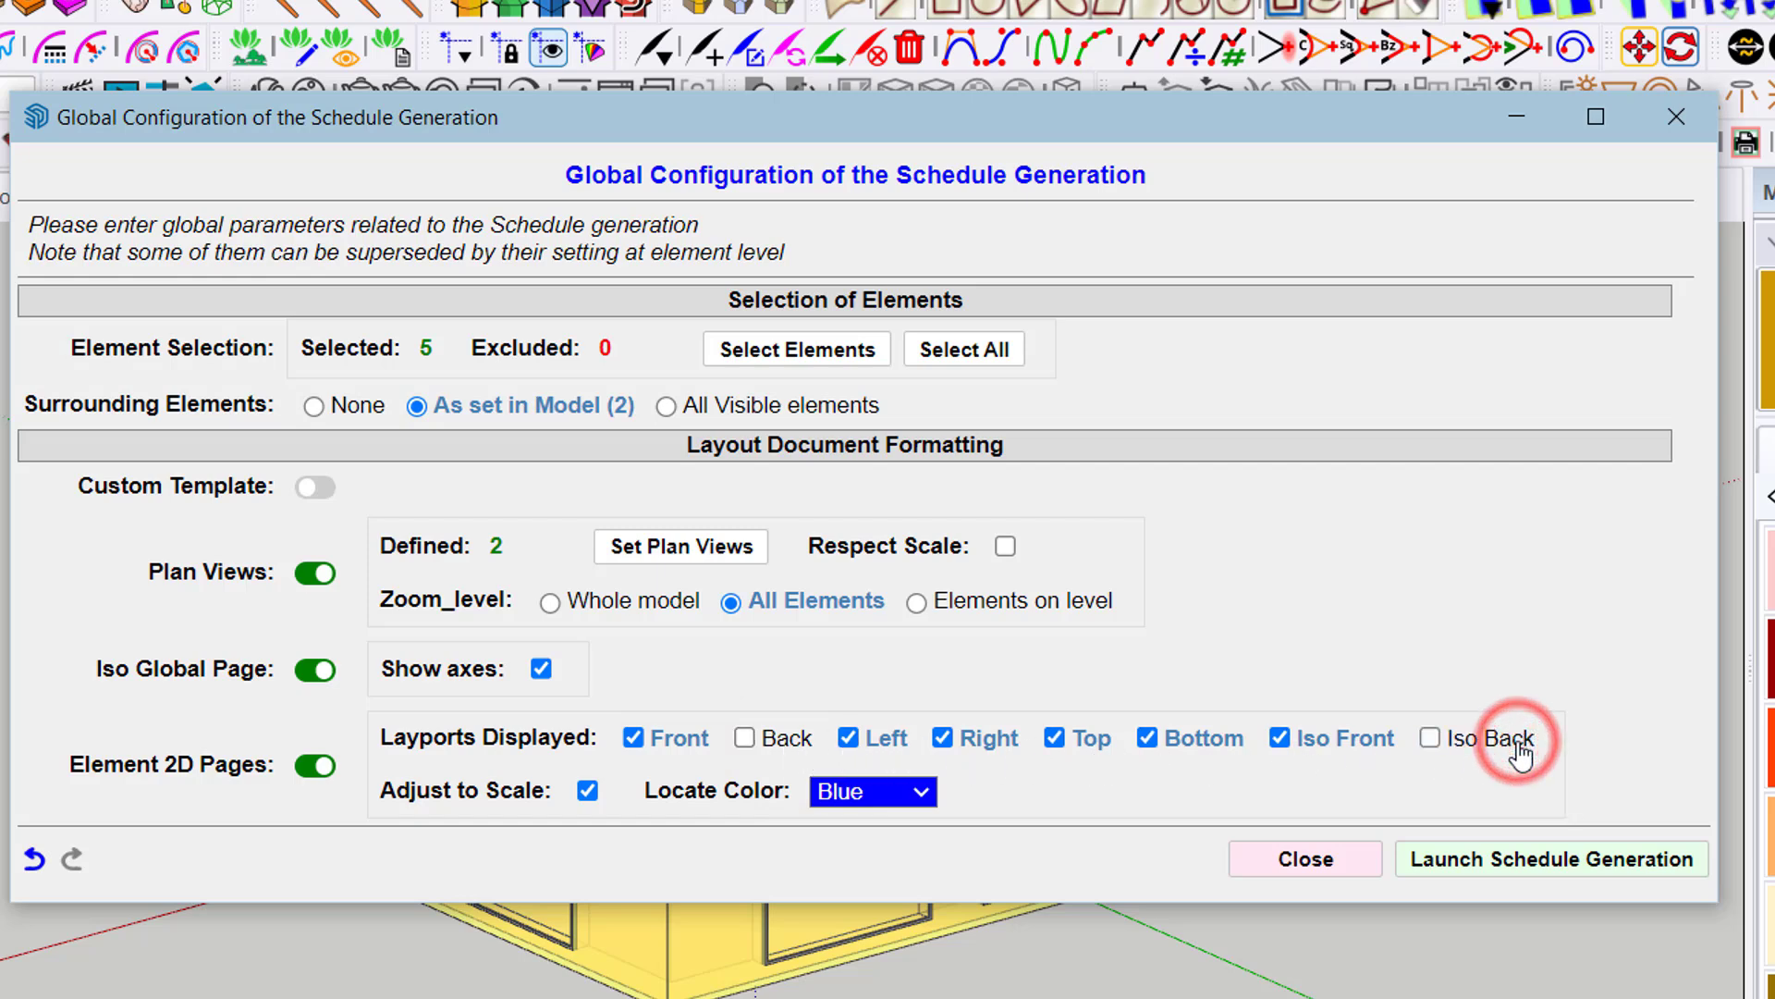
{"action": "left_click", "coordinate": [987, 751]}
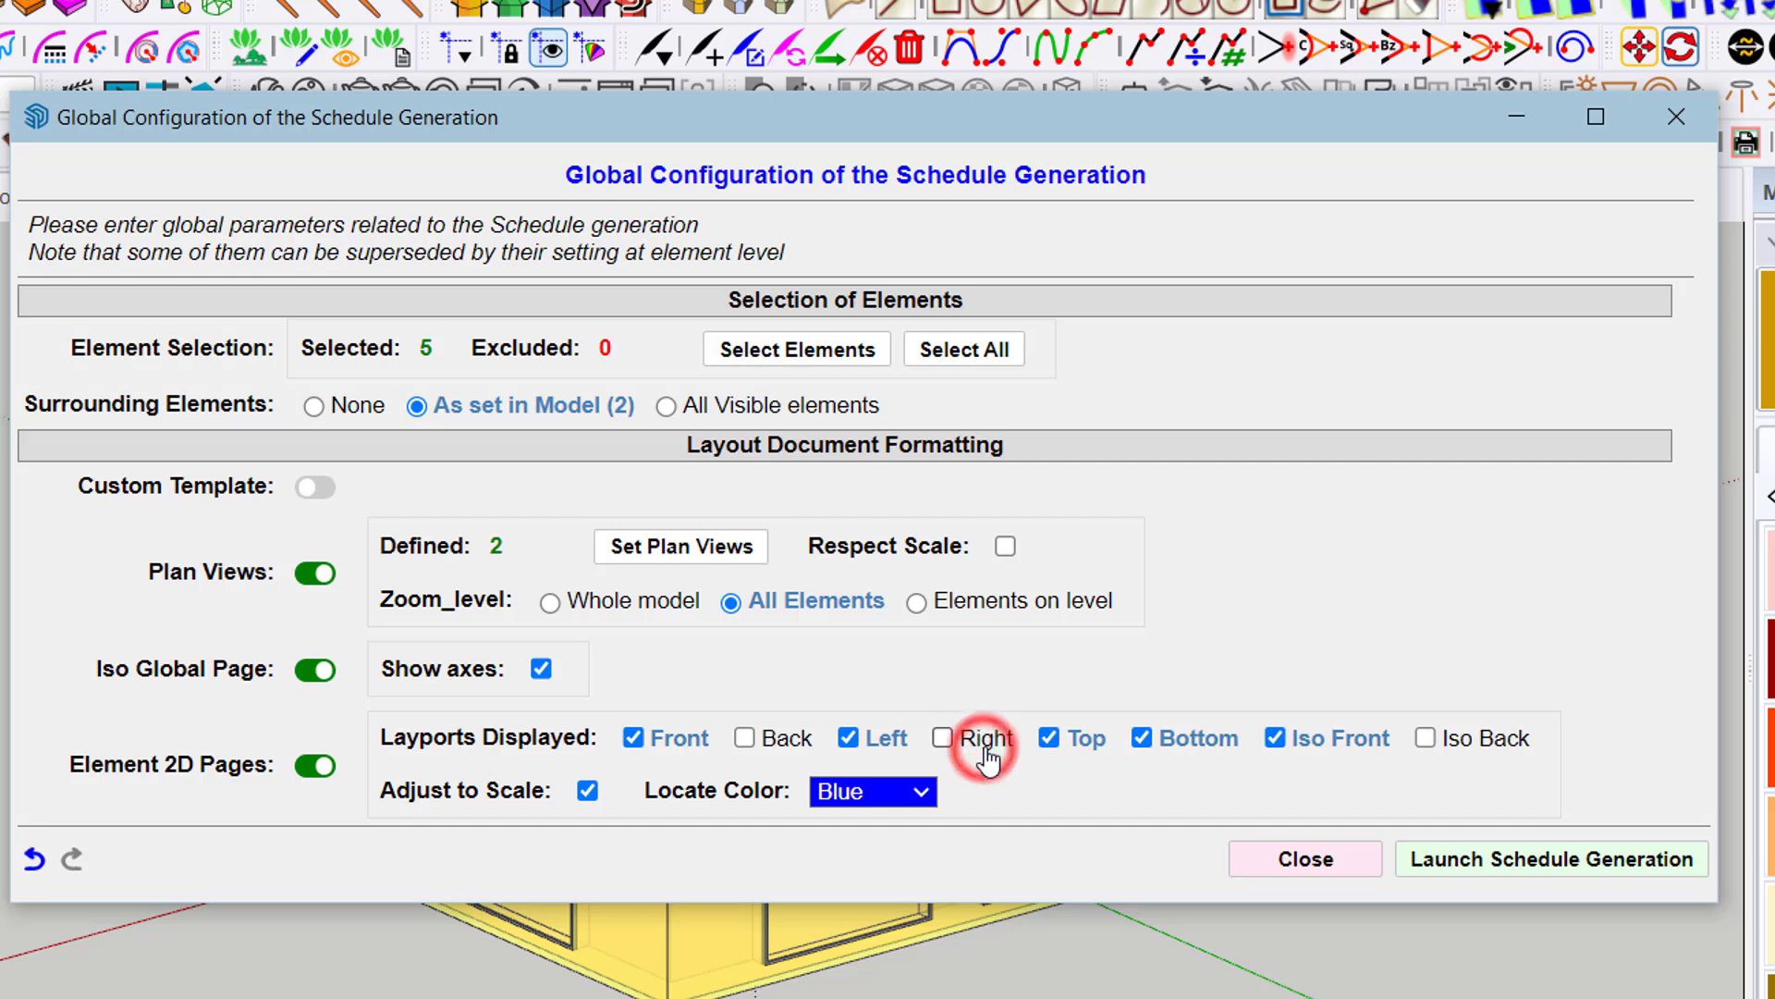
{"action": "left_click", "coordinate": [1216, 751]}
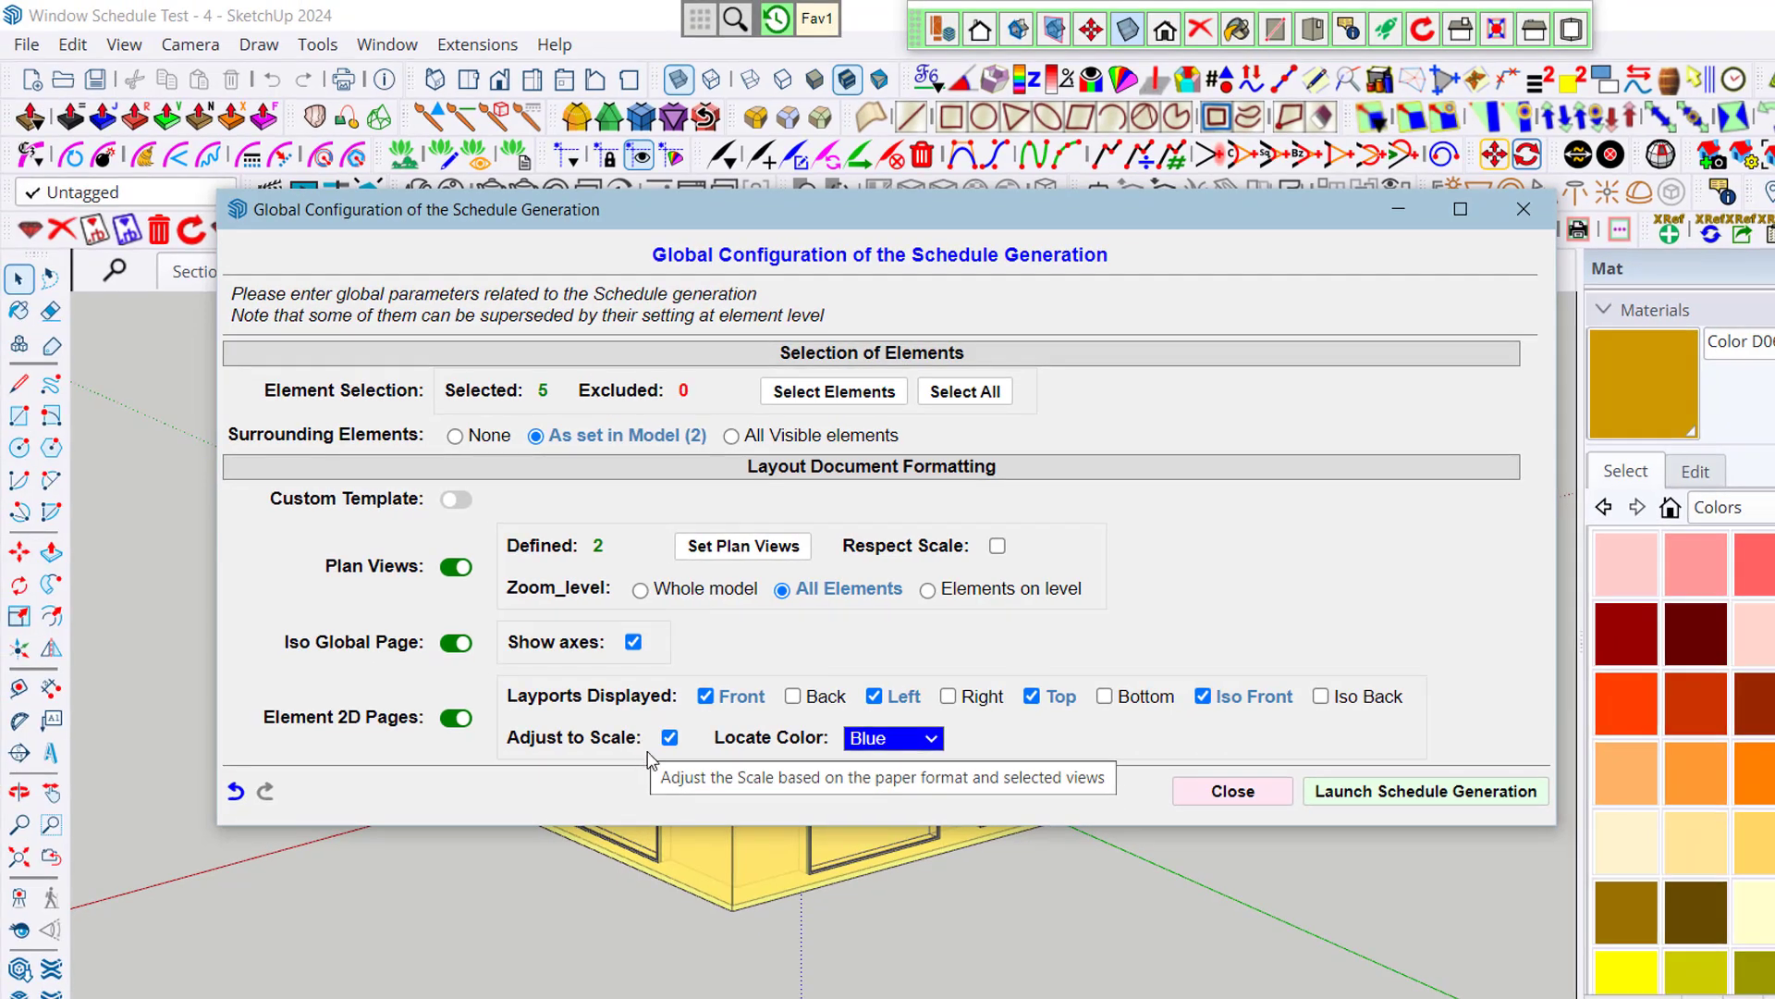
{"action": "left_click", "coordinate": [1521, 795]}
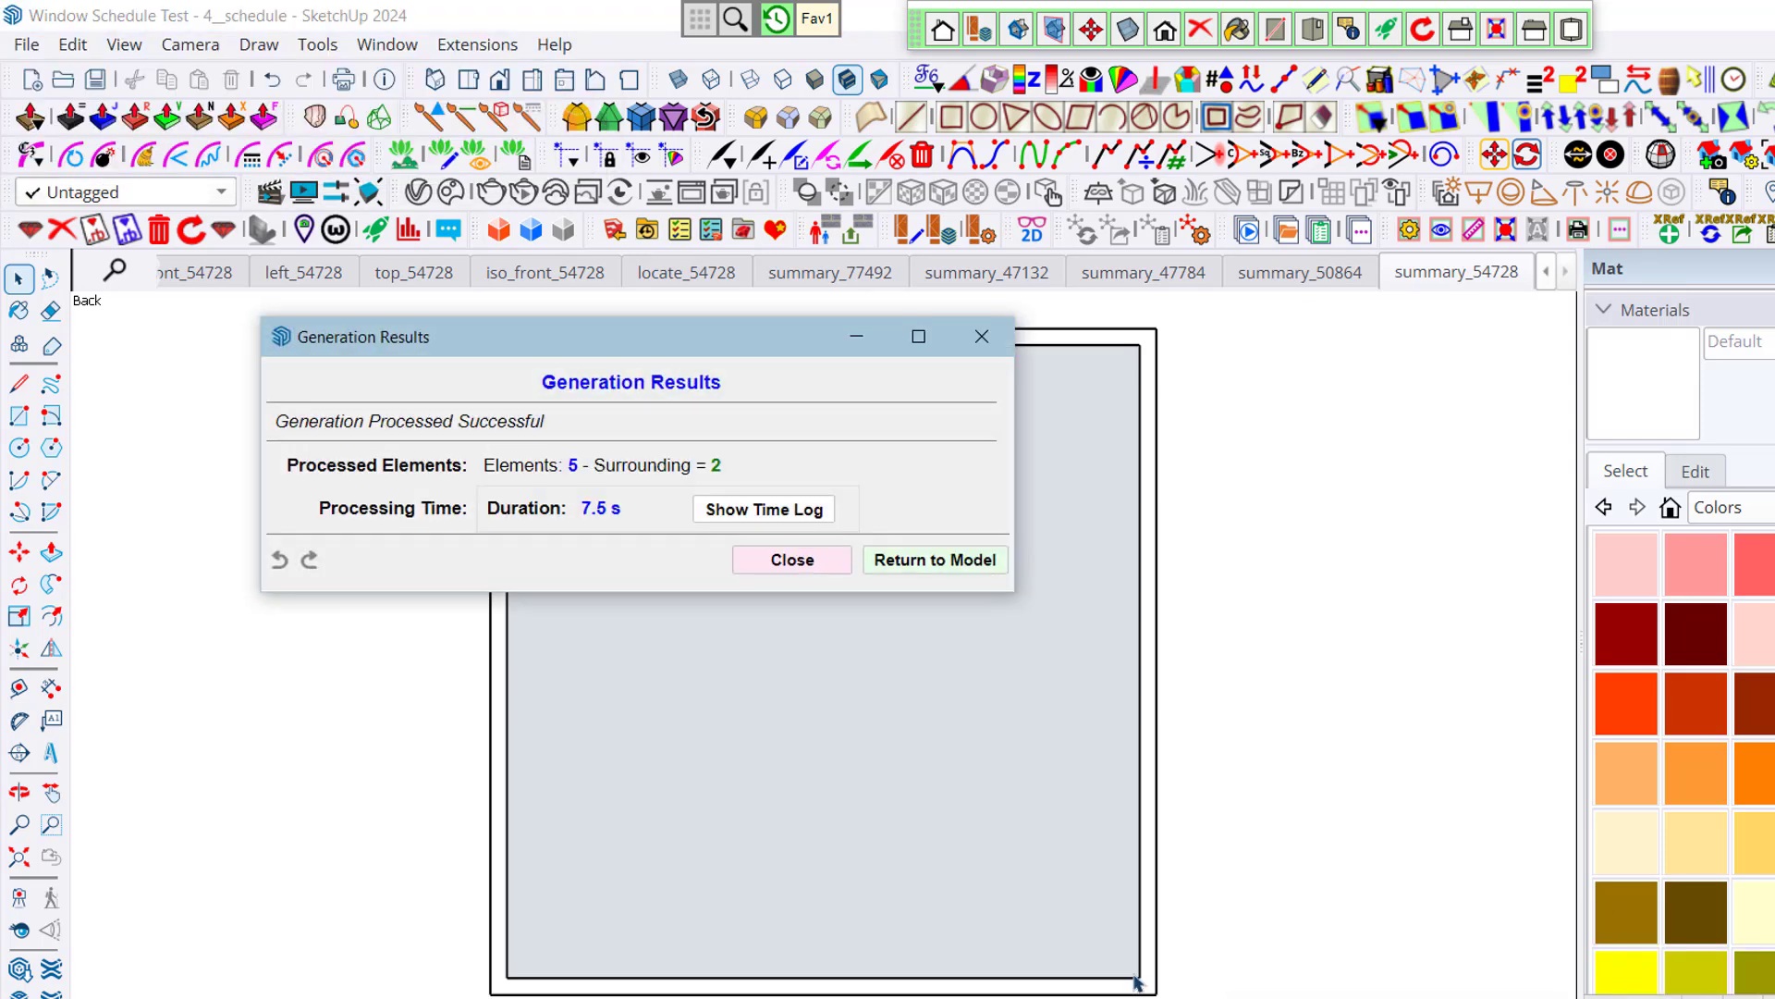
Step: Switch to the regenerated LayOut document and page past the plan views and isometric overview towards the element pages
{"action": "key", "text": "alt+Tab"}
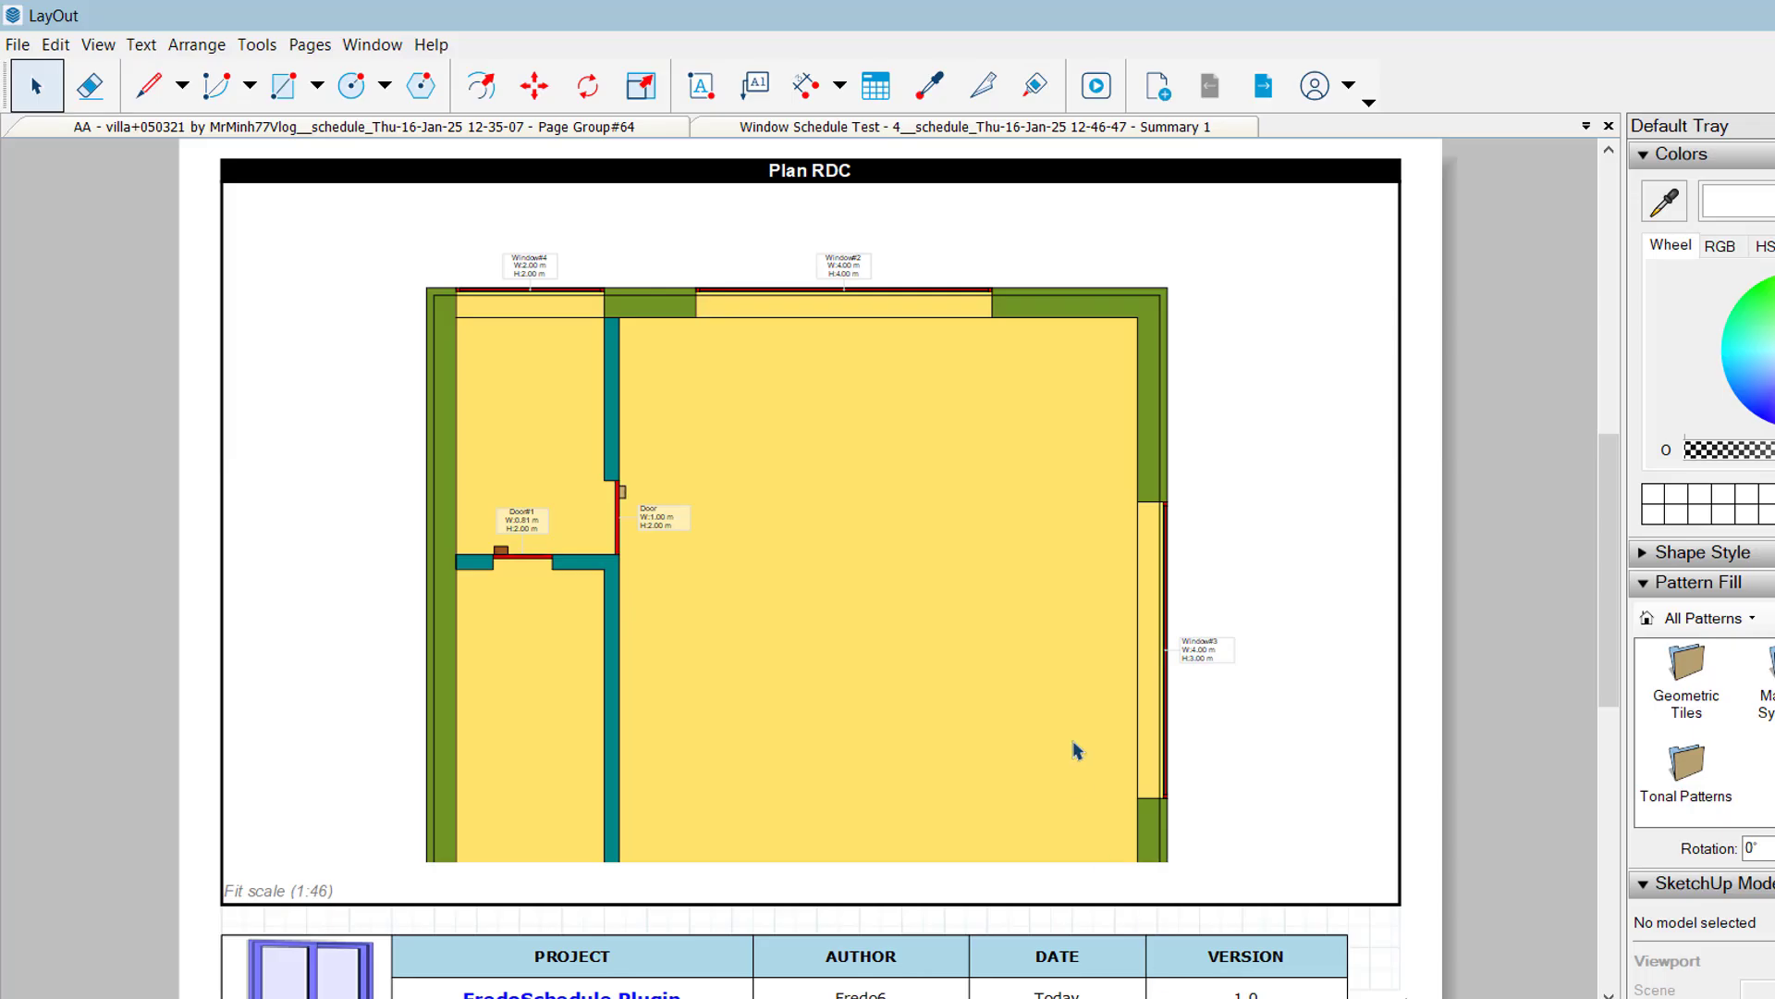
{"action": "left_click", "coordinate": [1271, 94]}
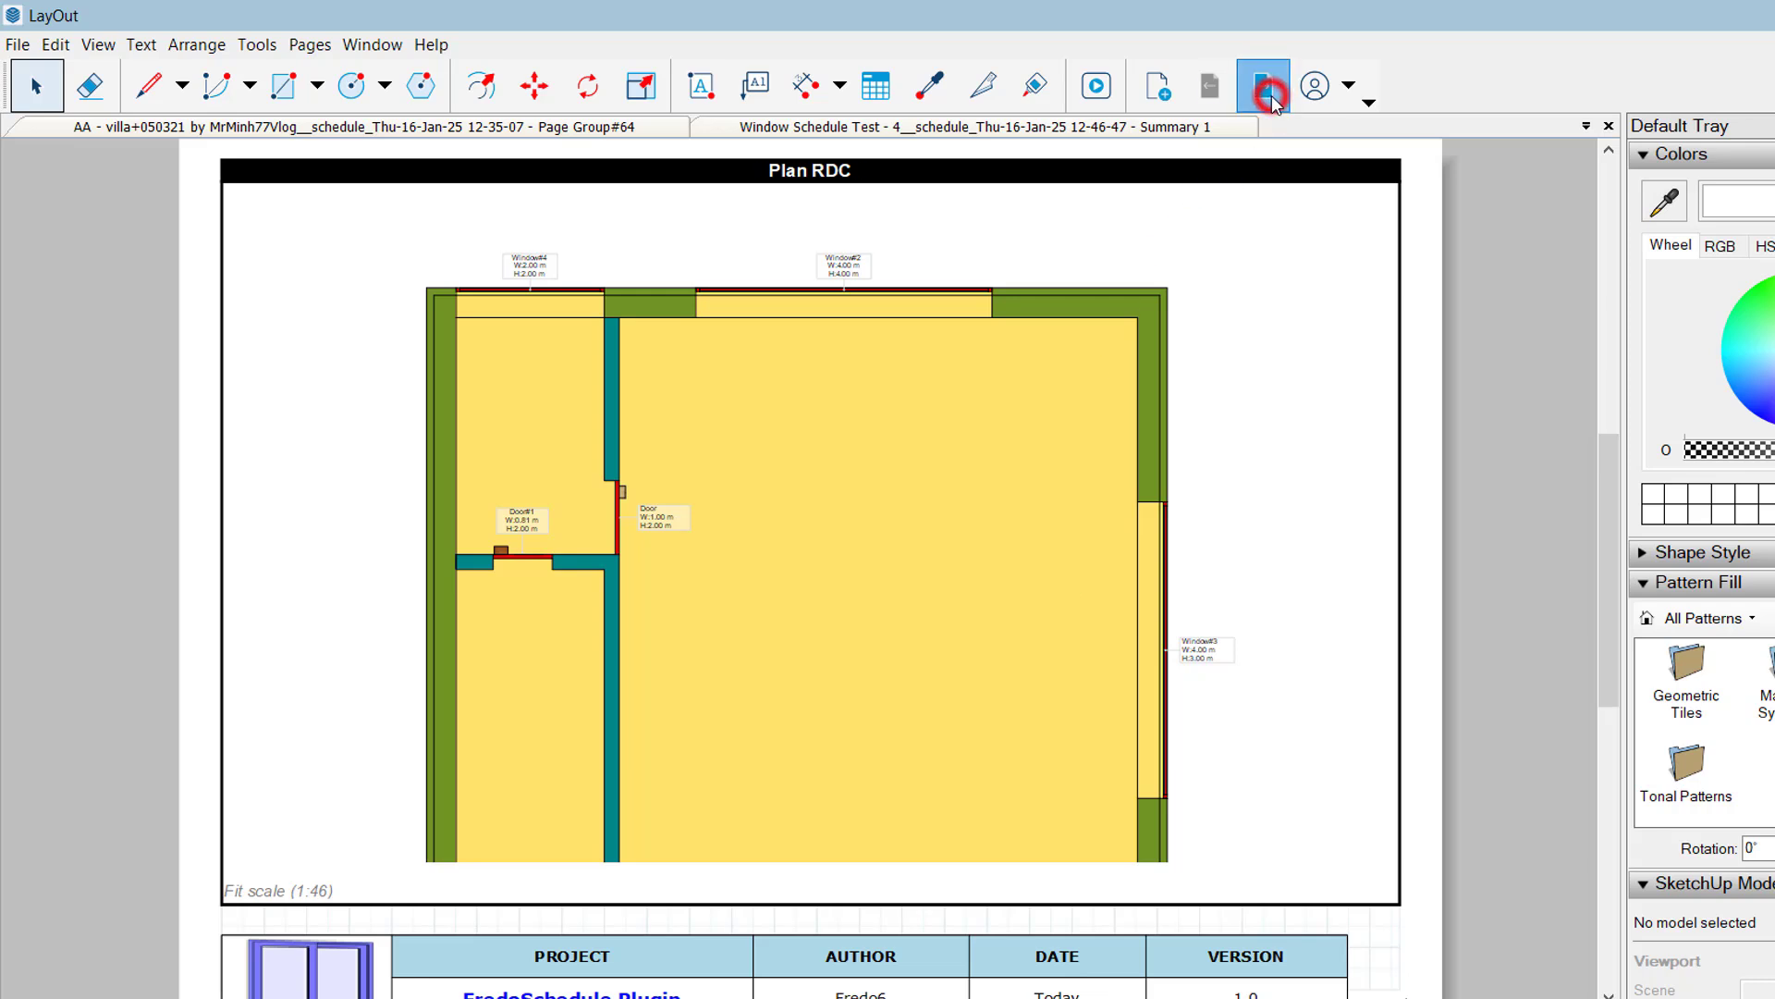
{"action": "left_click", "coordinate": [1272, 96]}
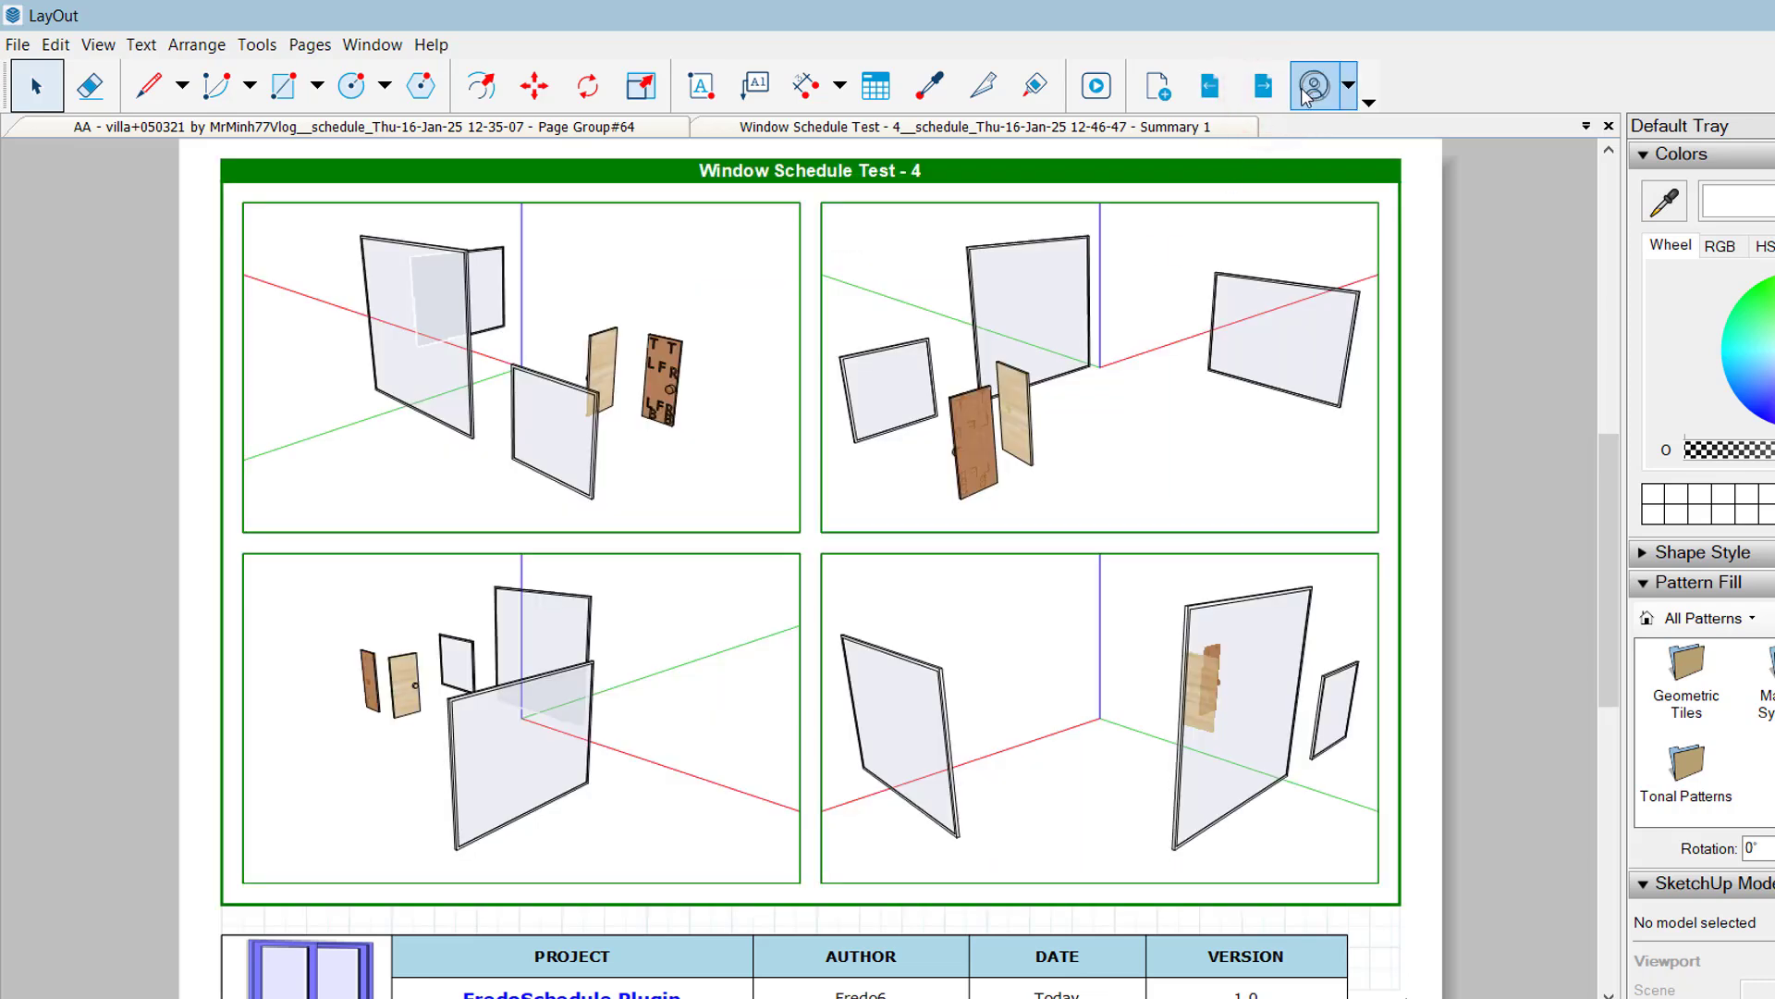
{"action": "left_click", "coordinate": [1267, 97]}
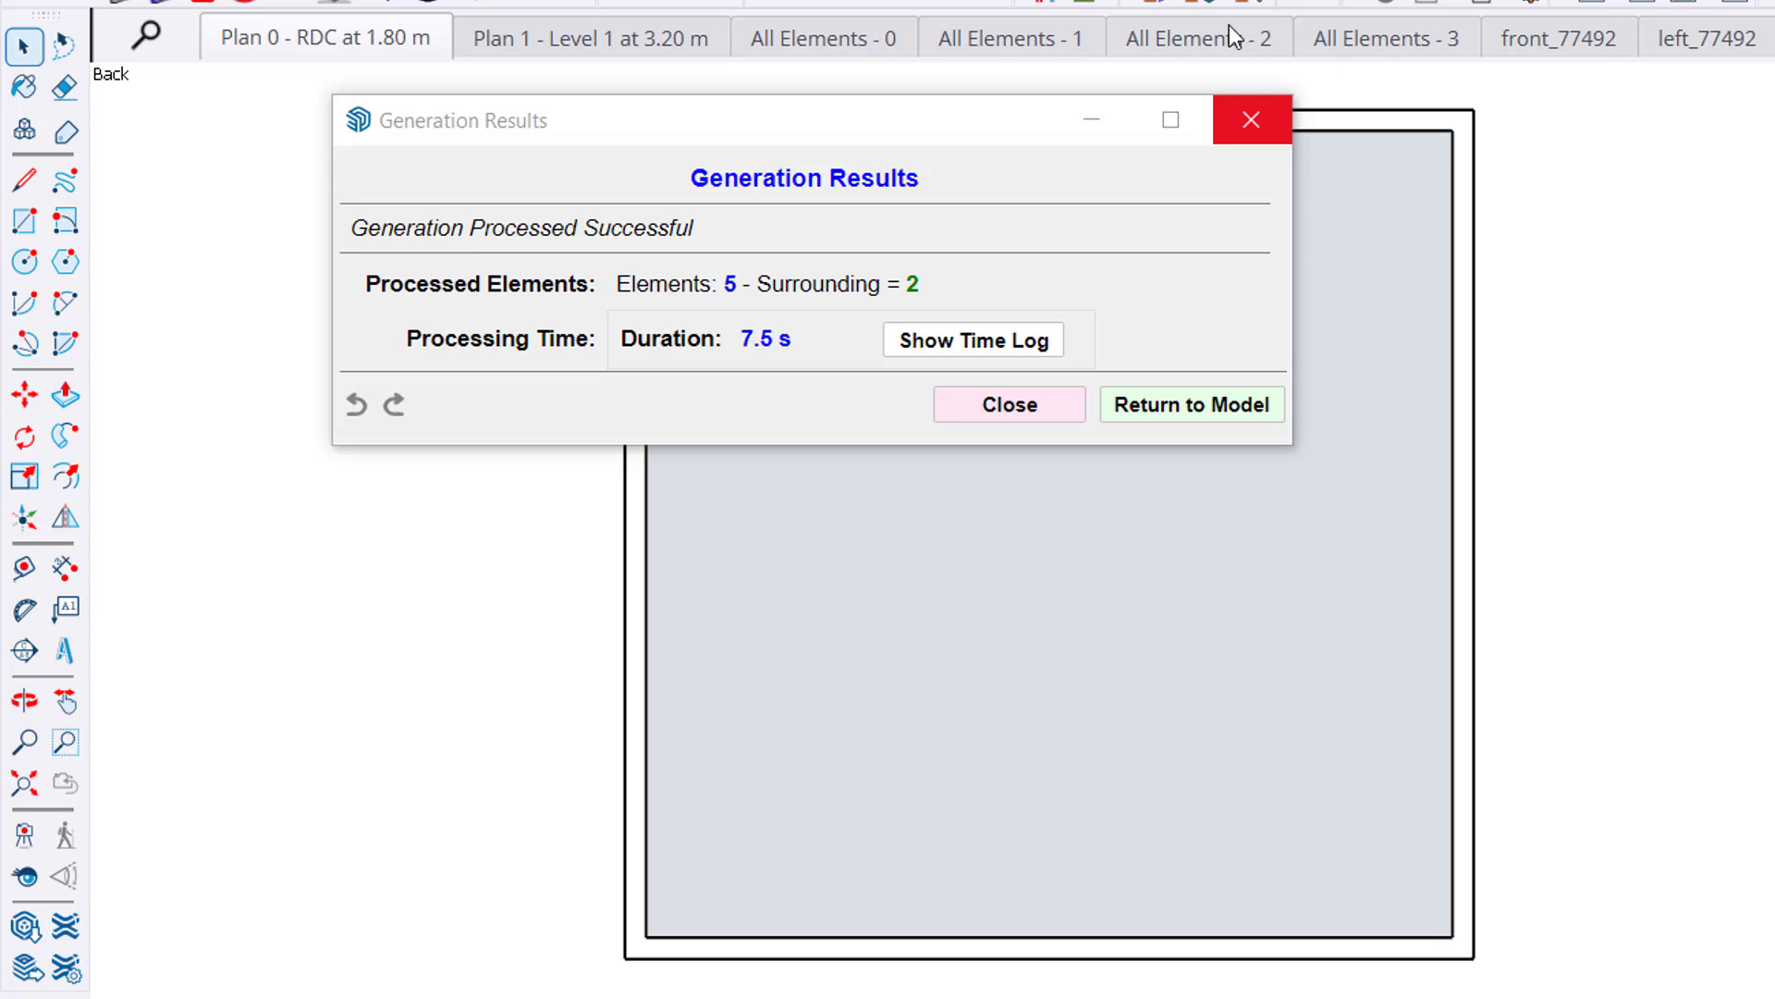
Step: Inspect the generated SketchUp scenes All Elements - 2, All Elements - 3, front_77492 and left_77492
{"action": "left_click", "coordinate": [1229, 37]}
{"action": "left_click", "coordinate": [1399, 39]}
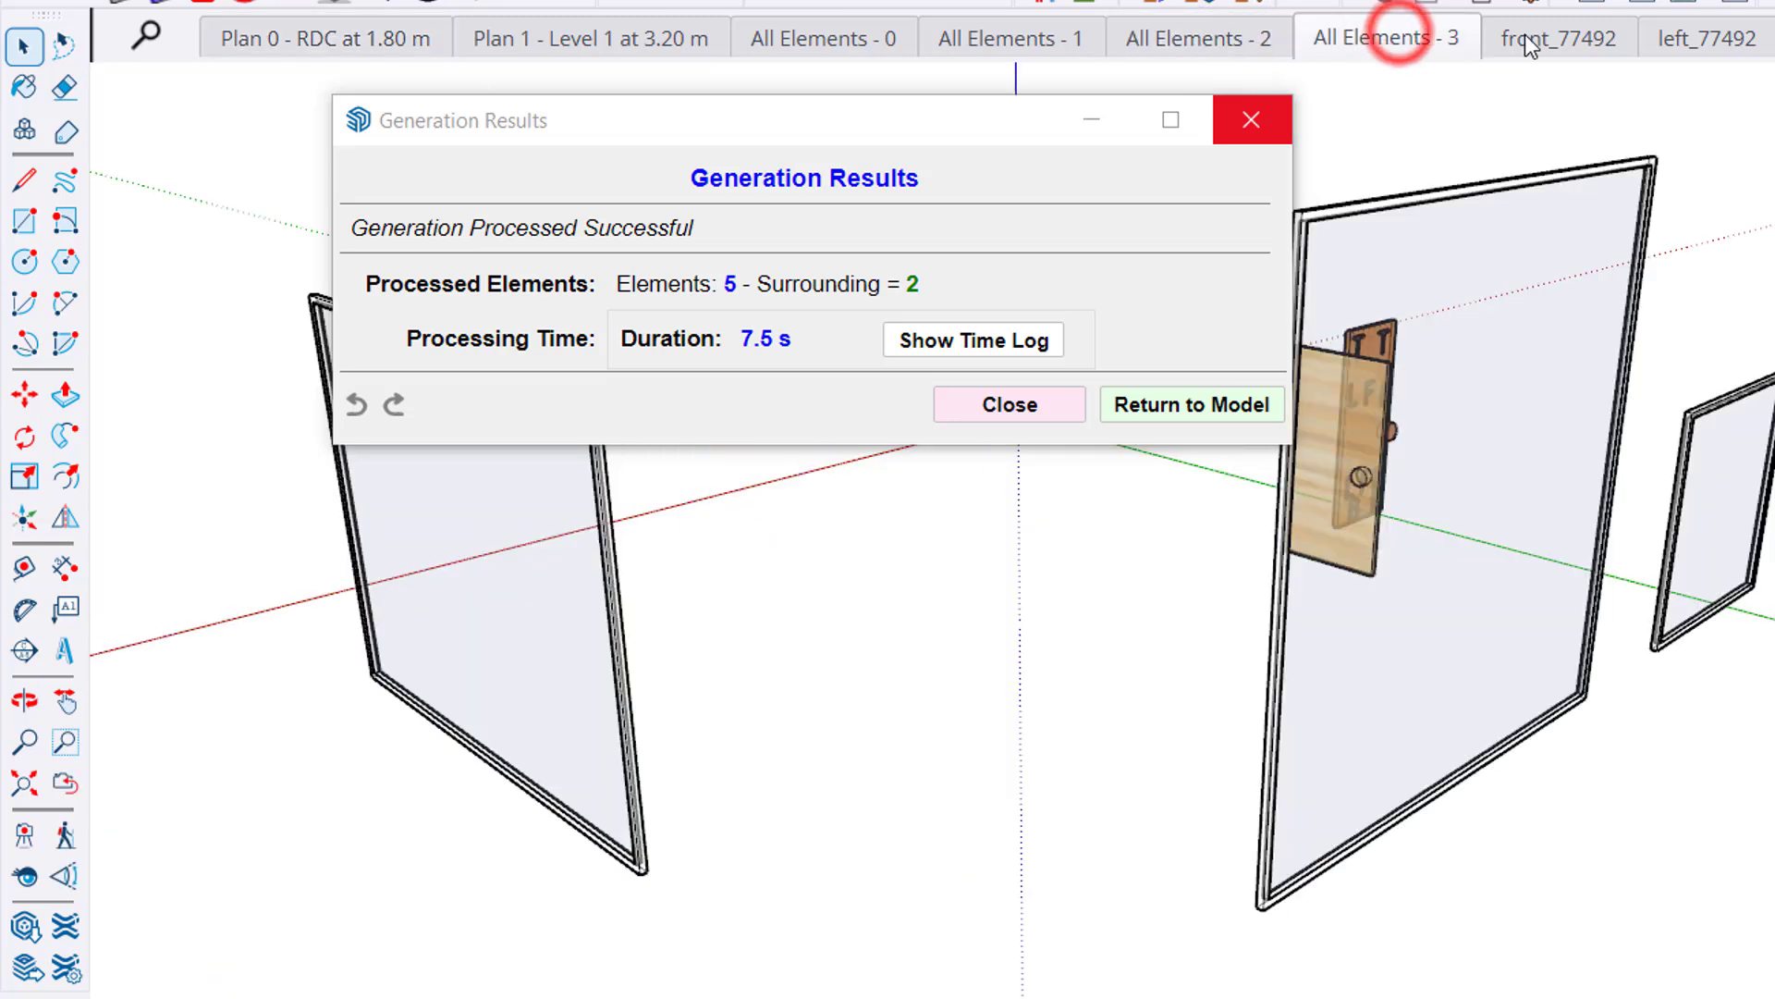
{"action": "left_click", "coordinate": [1530, 42]}
{"action": "left_click", "coordinate": [1711, 39]}
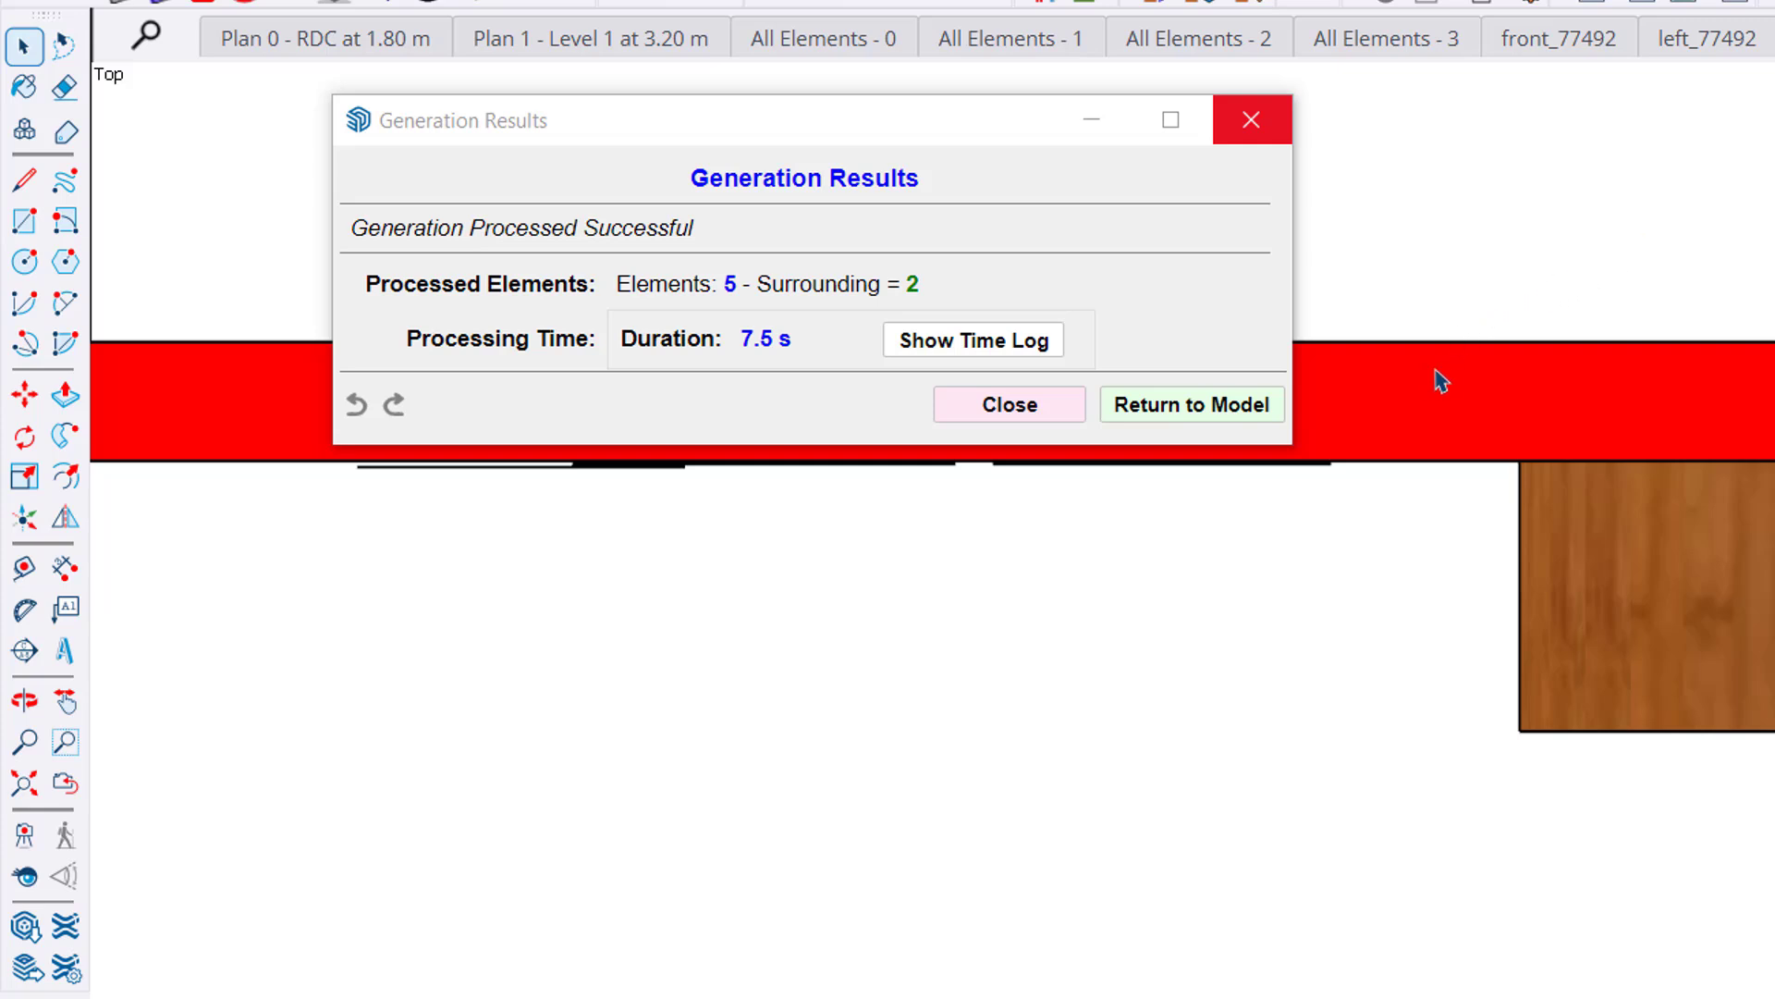
Step: Leave the generated schedule scenes and return to the original house model
{"action": "left_click", "coordinate": [1221, 410]}
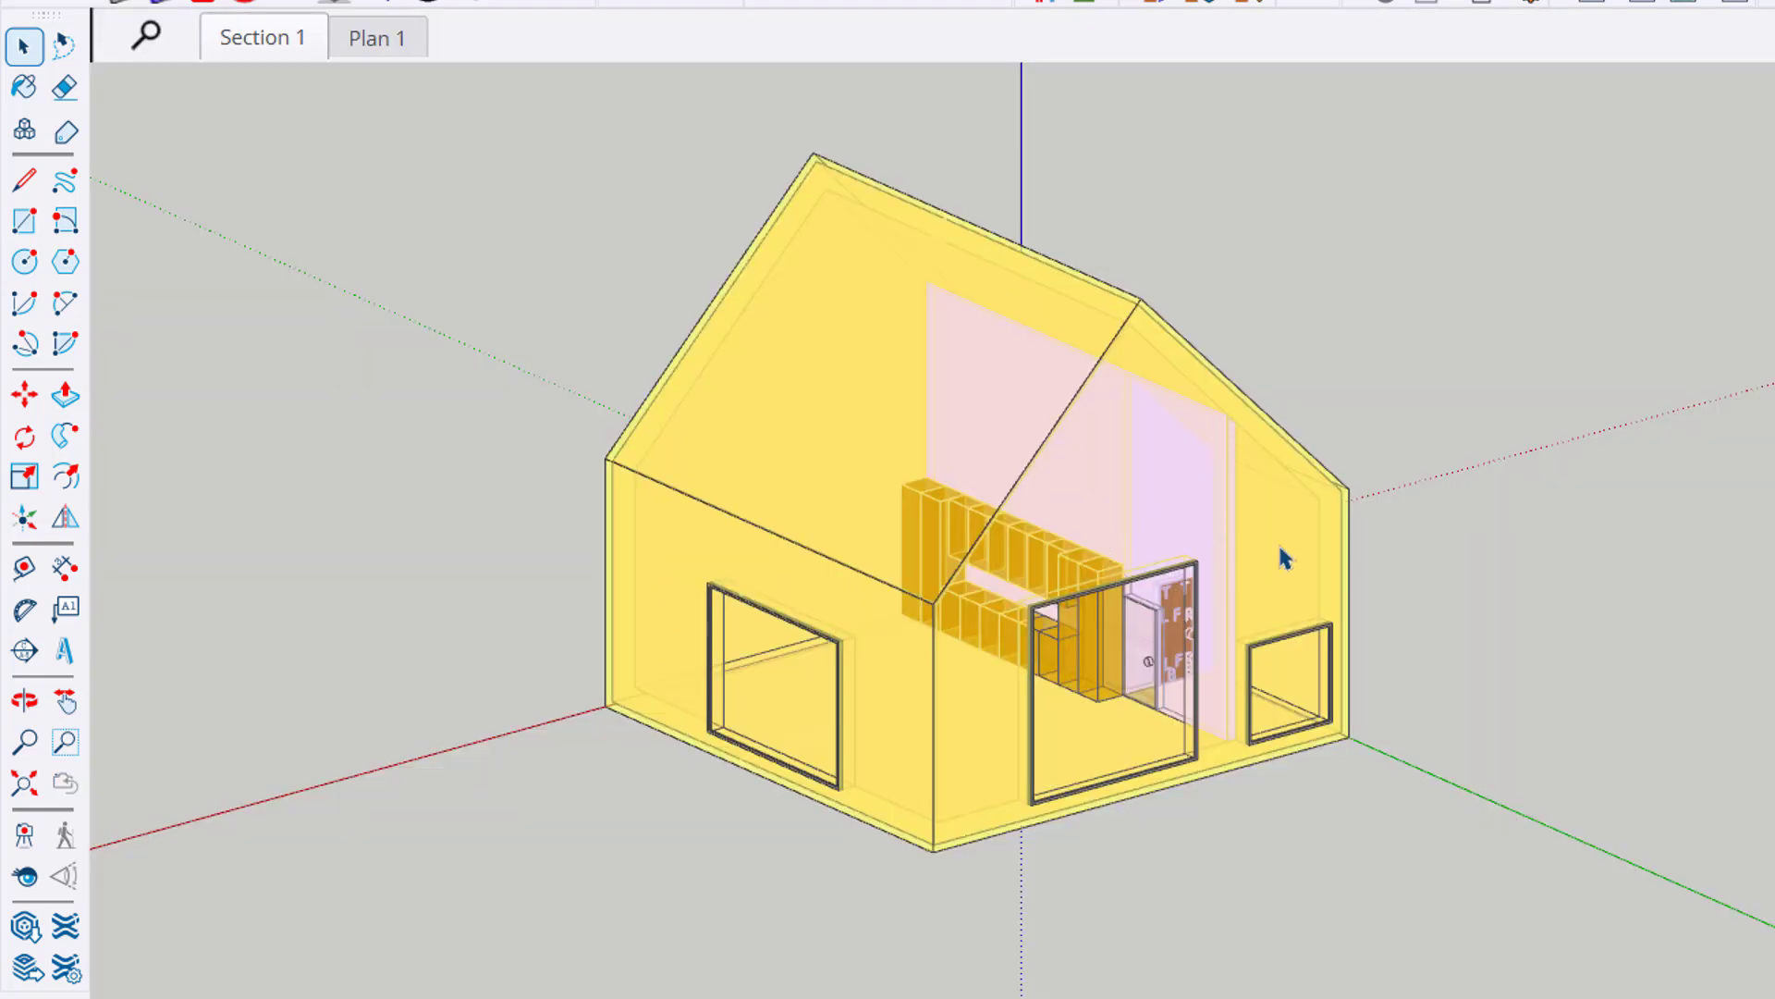
{"action": "scroll", "coordinate": [1322, 562], "scroll_direction": "down", "scroll_amount": 2}
{"action": "scroll", "coordinate": [1289, 552], "scroll_direction": "up", "scroll_amount": 2}
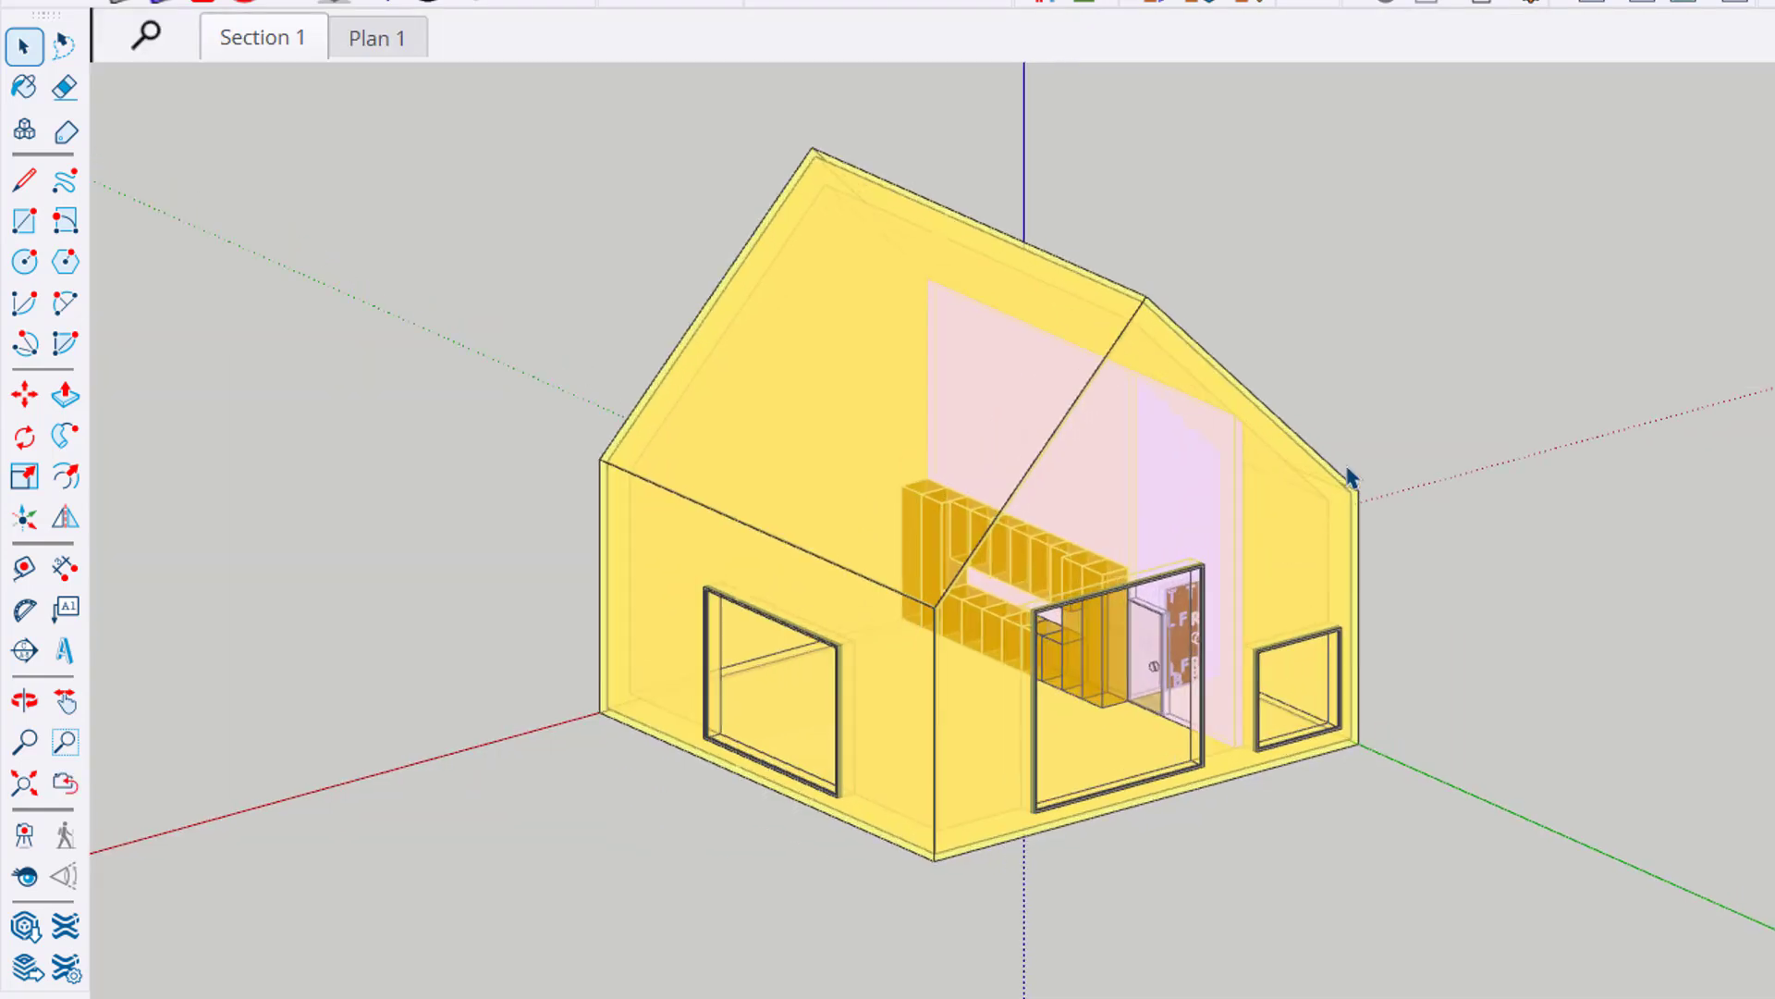